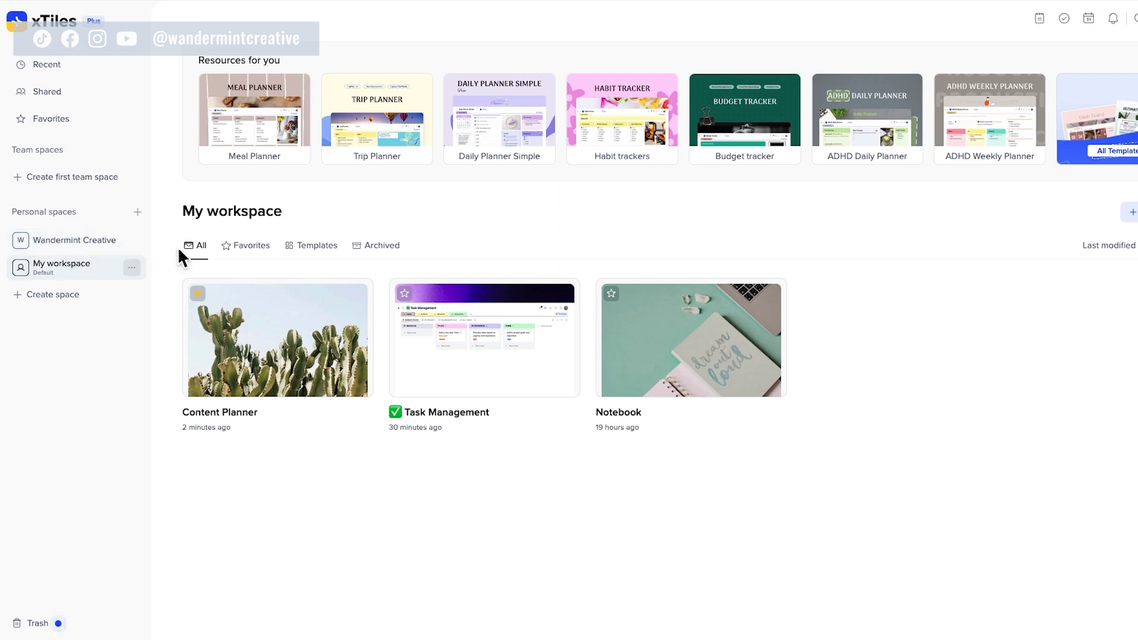
Create a new project from scratch in My workspace
click(75, 244)
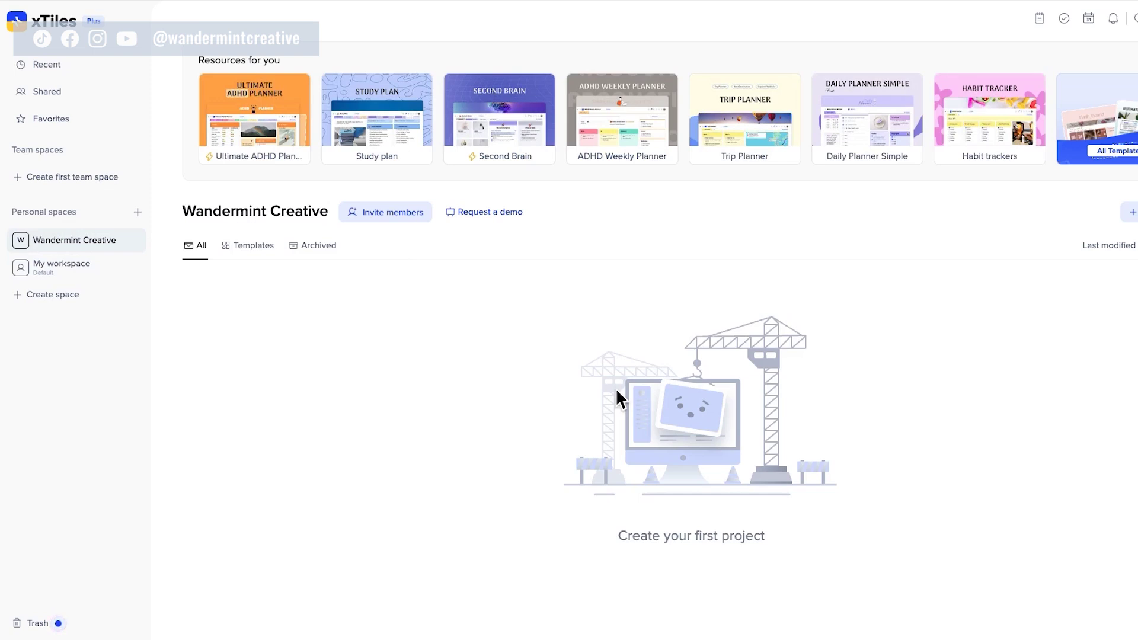
click(74, 272)
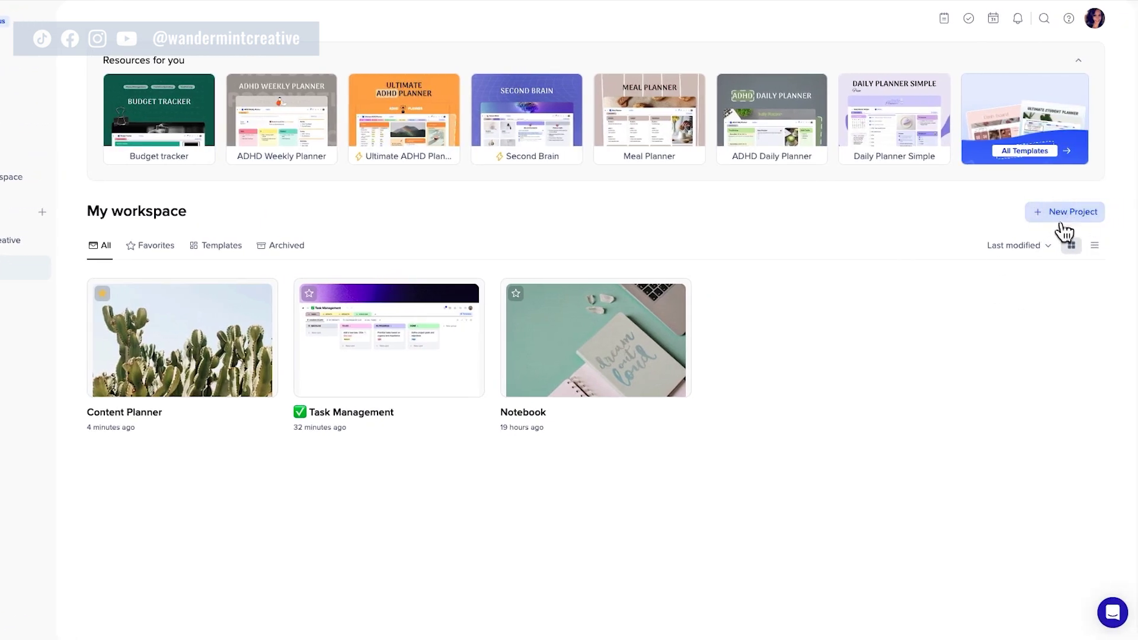
click(1051, 216)
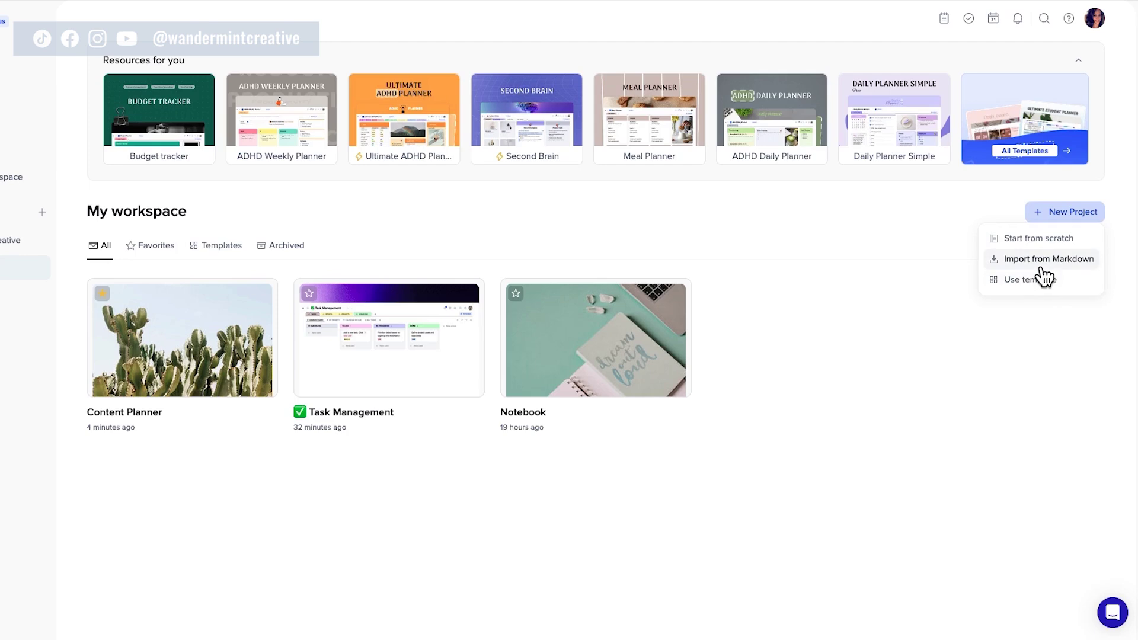
click(1036, 237)
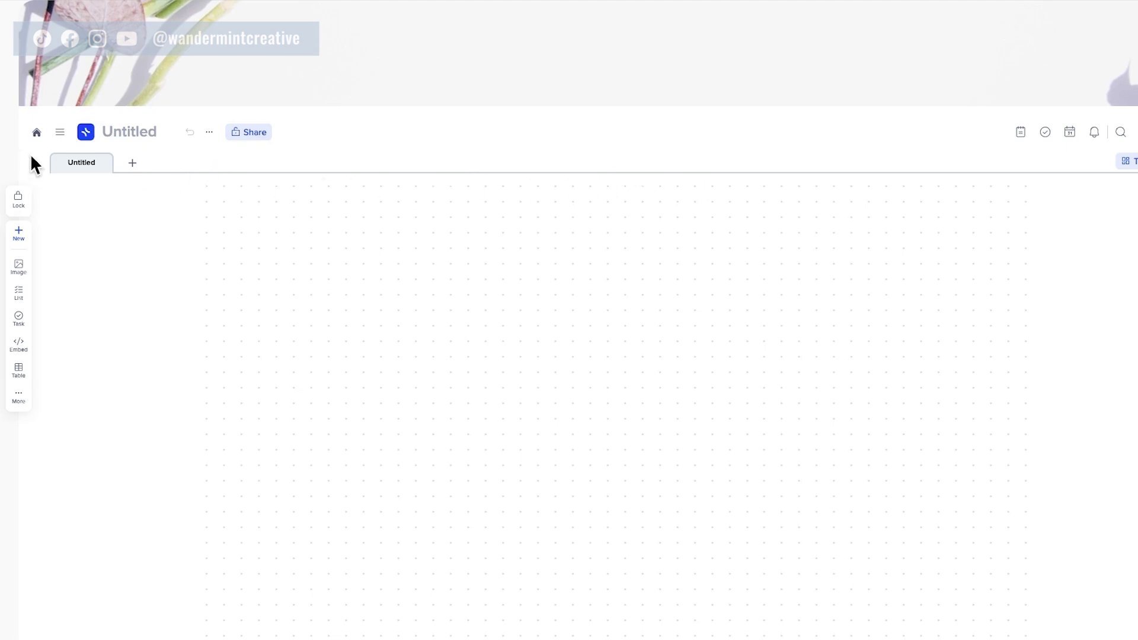
mouse_move(80, 171)
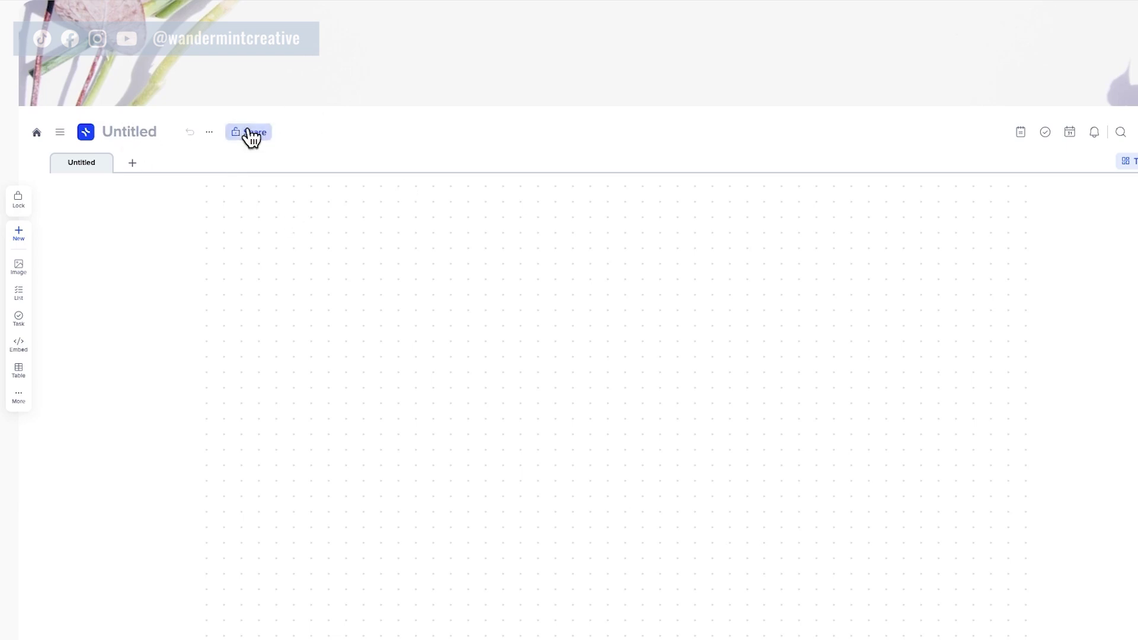
click(132, 164)
mouse_move(173, 187)
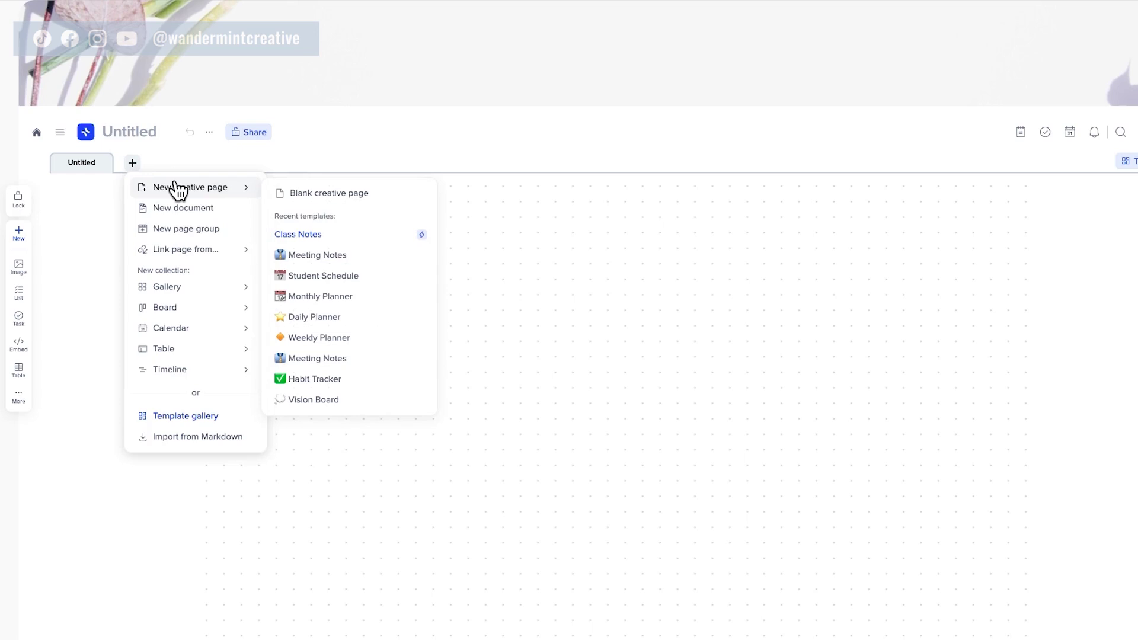
click(61, 189)
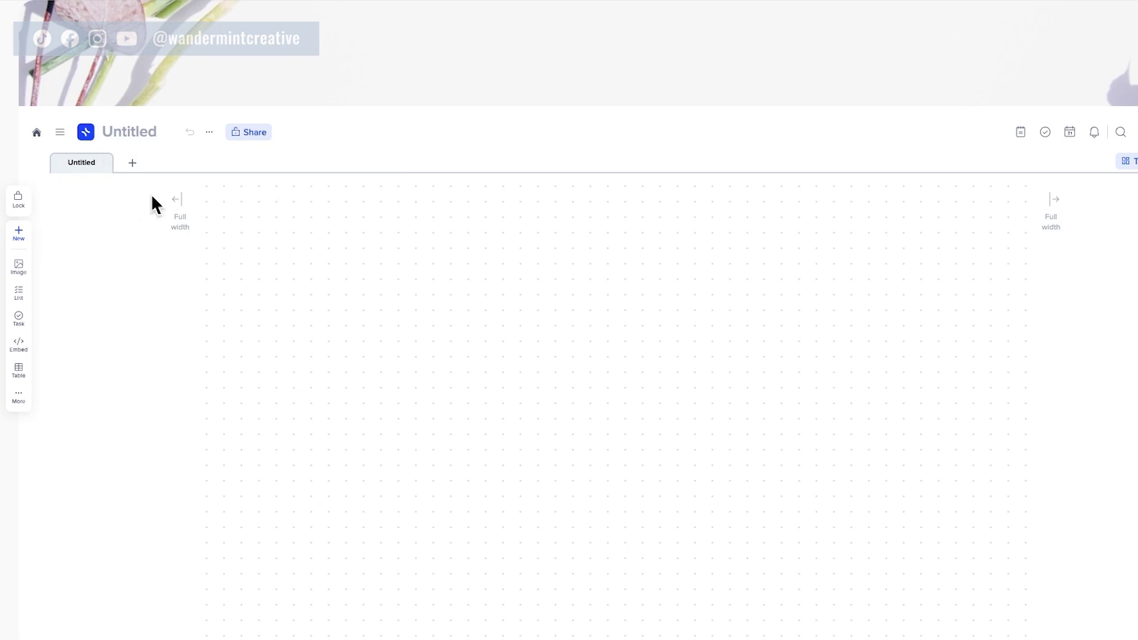
Expand the page to full width and draw three tiles: a wide one, a narrow one beside it and one below
click(177, 201)
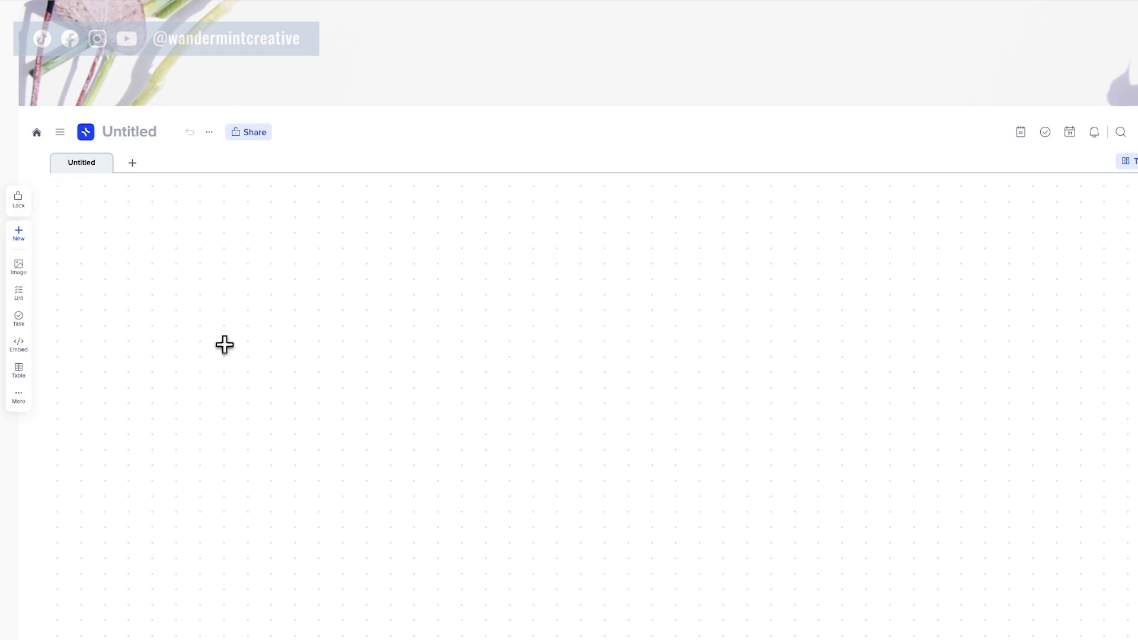
drag(57, 191, 646, 479)
drag(648, 190, 788, 483)
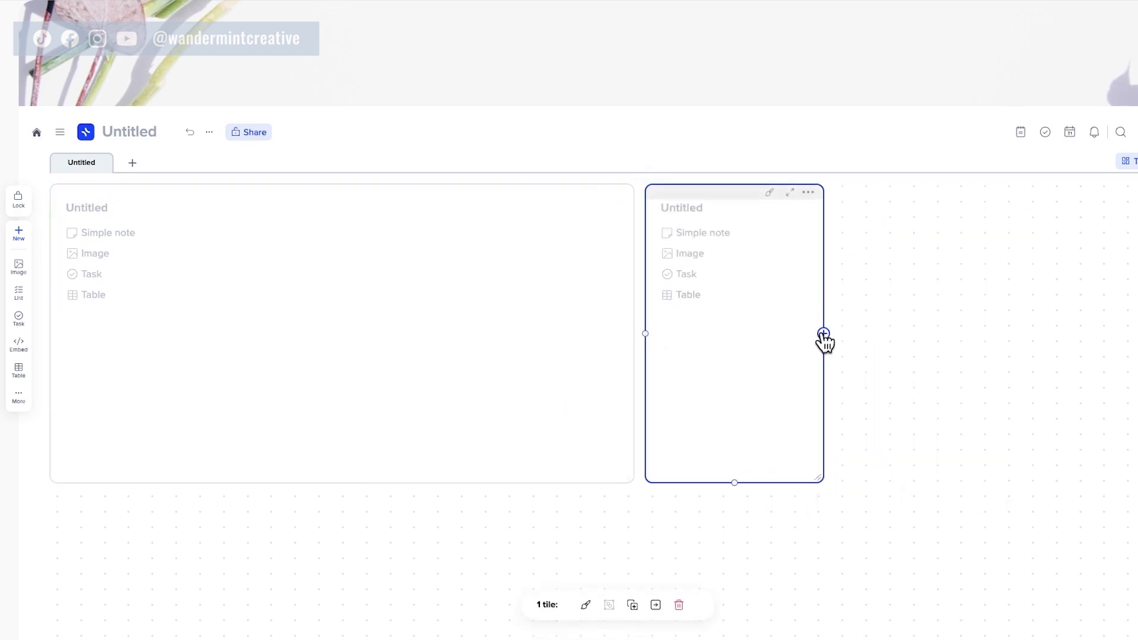
drag(848, 229, 1133, 481)
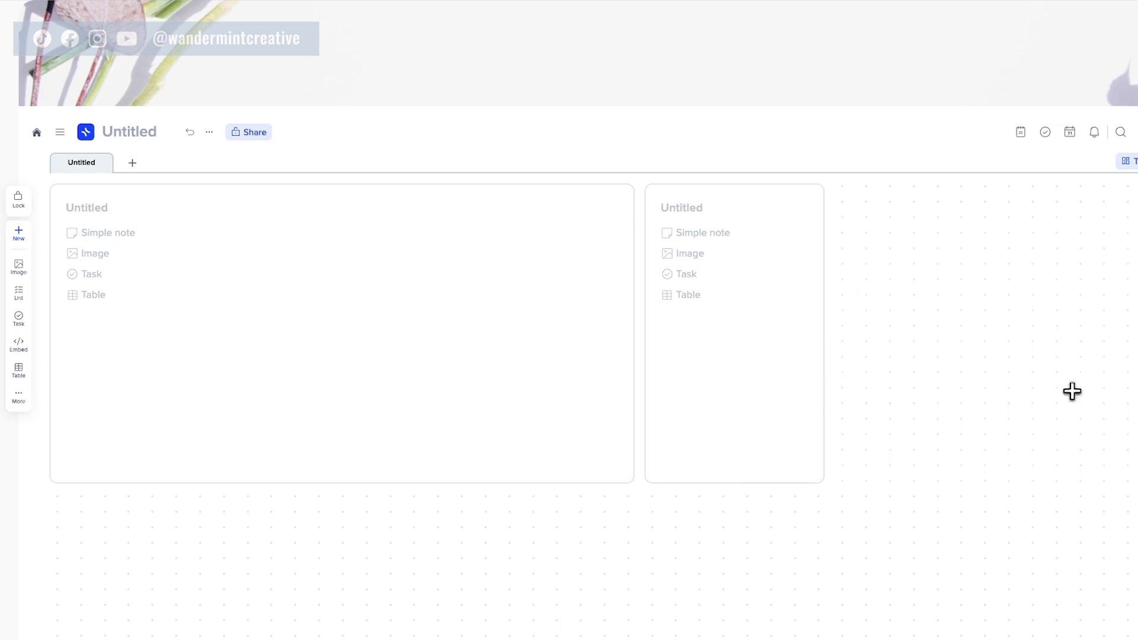
drag(1101, 228, 284, 506)
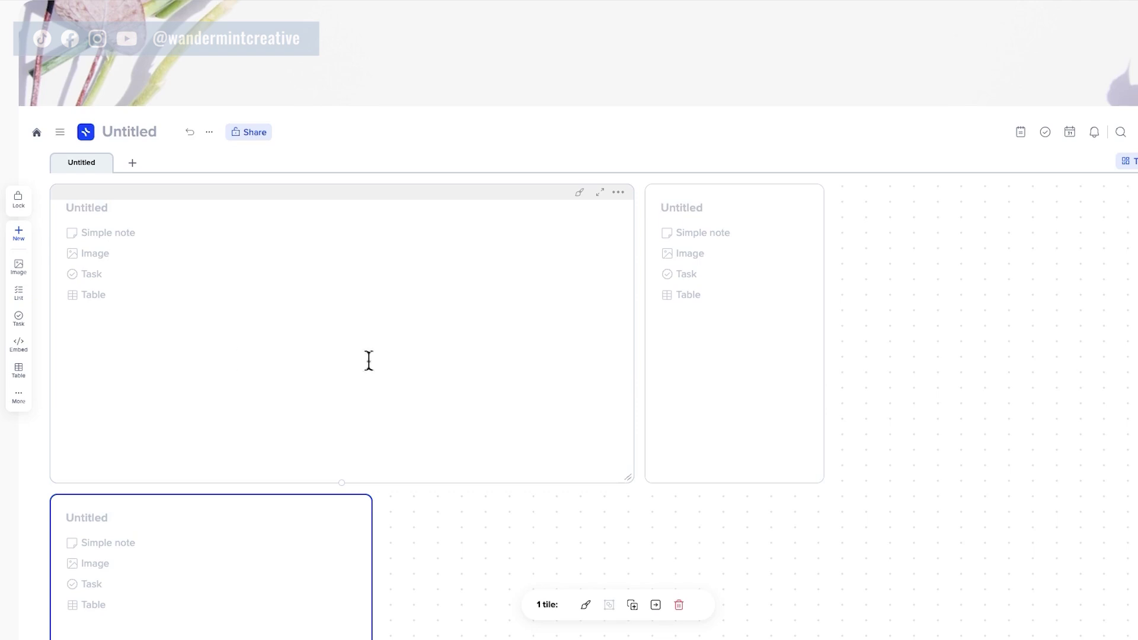
Style the wide tile with a left-aligned icon, title size S, a coloured header band with overlapping icon, and bright blue
click(580, 193)
click(651, 237)
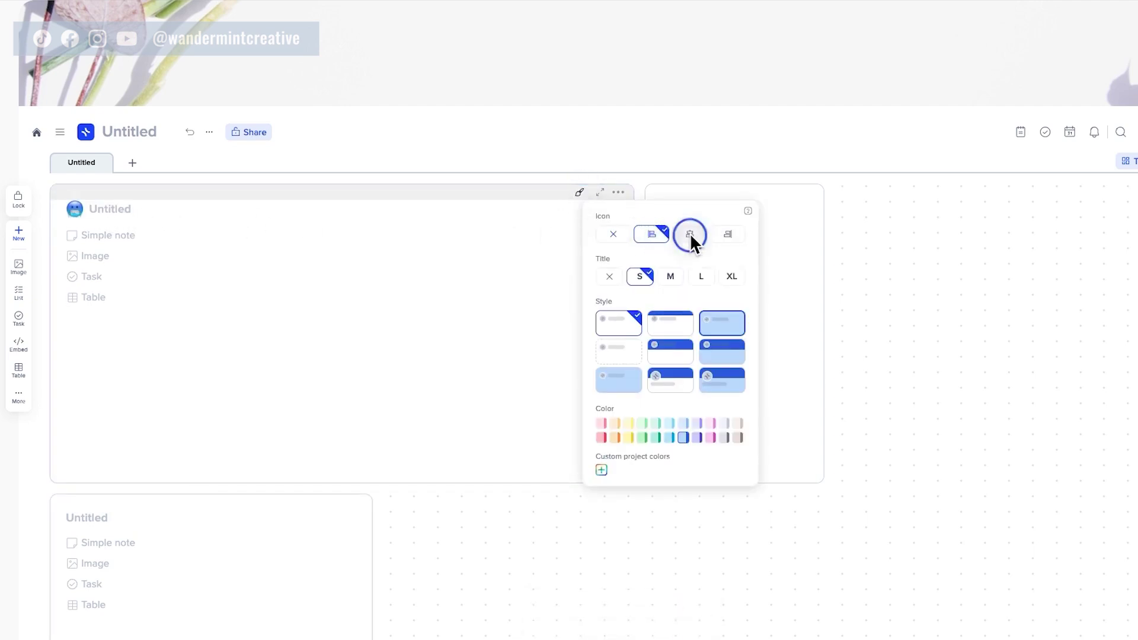
click(722, 236)
click(648, 240)
click(677, 282)
click(636, 281)
click(669, 389)
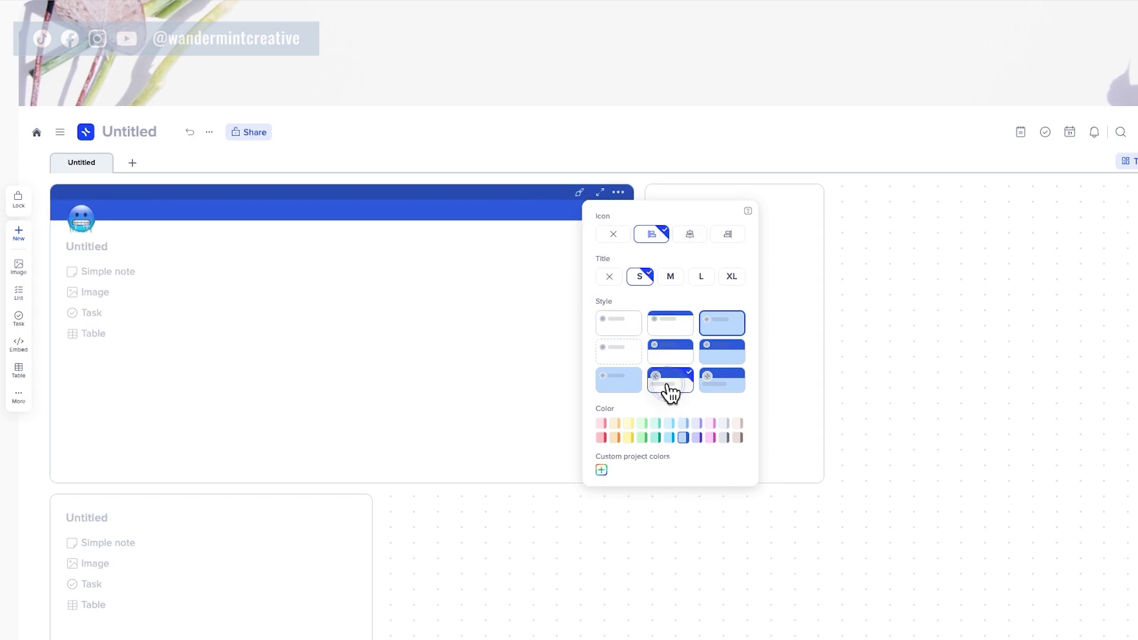
click(669, 437)
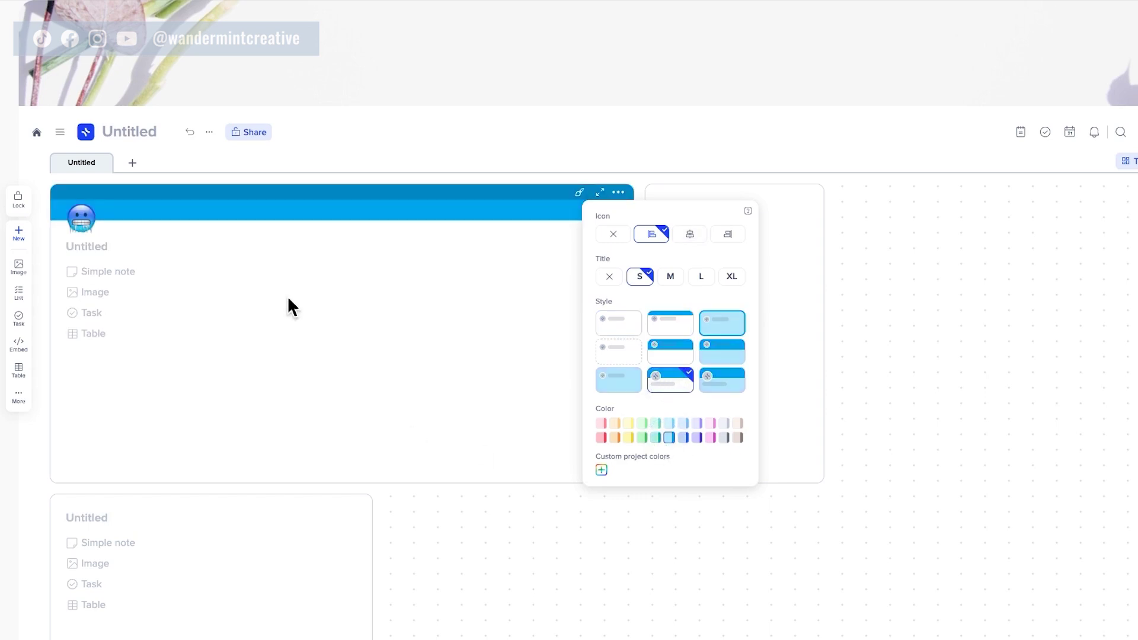
Title the blue-banded tile "TEST TILE"
click(102, 247)
click(81, 246)
text(TEST TILE)
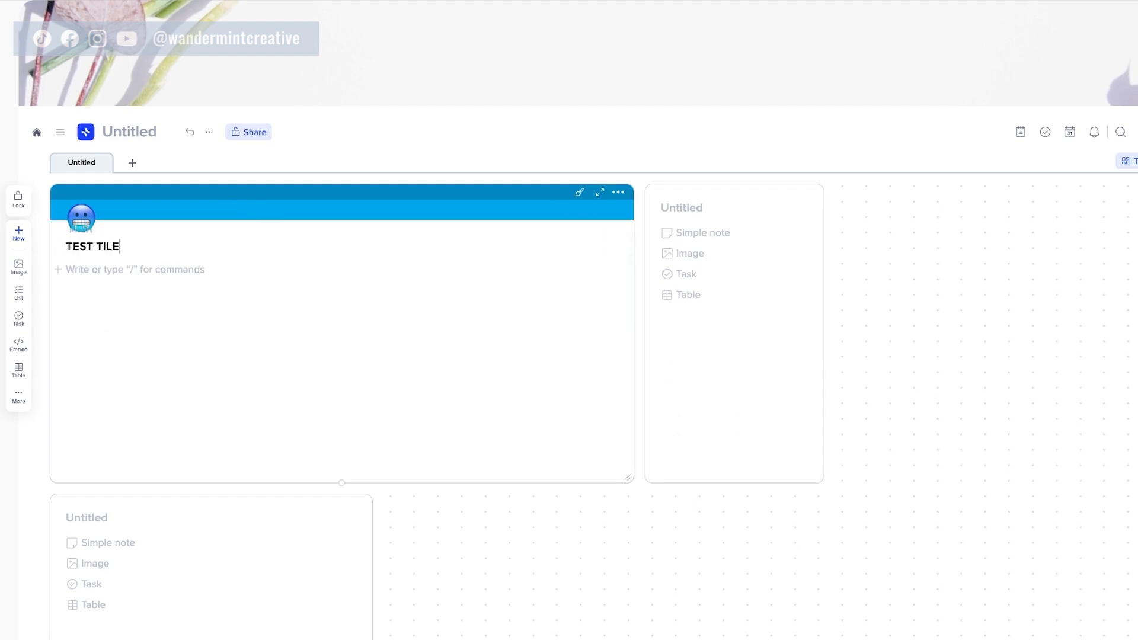
Add a text block to the tile reading "This is how you use XTiles to add notes and keep your thoughts organzied"
click(58, 270)
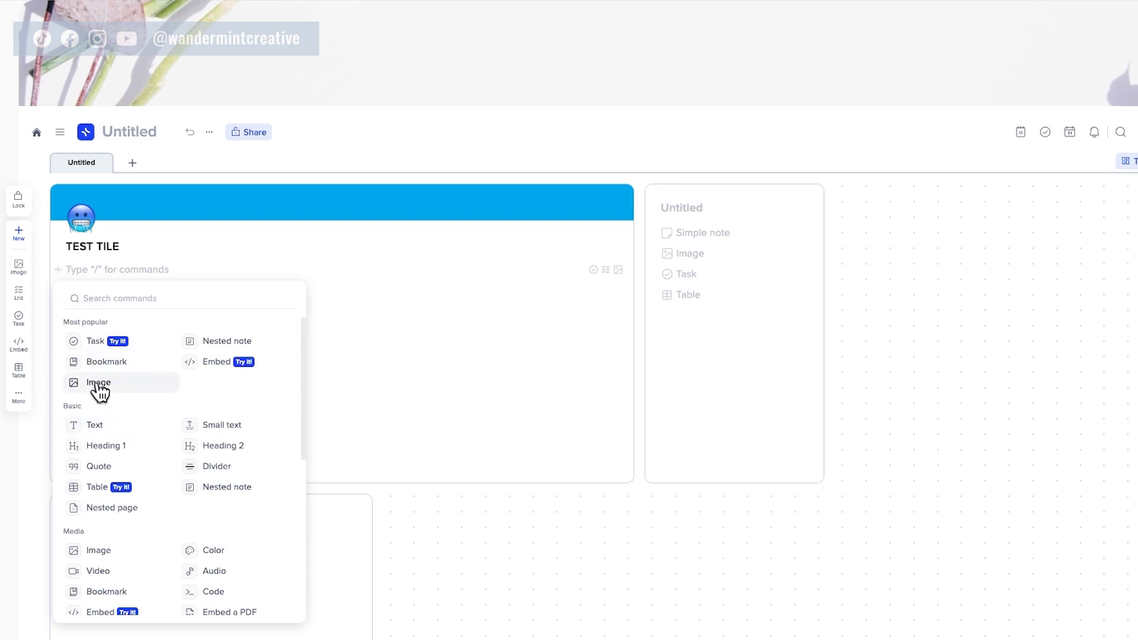
click(94, 429)
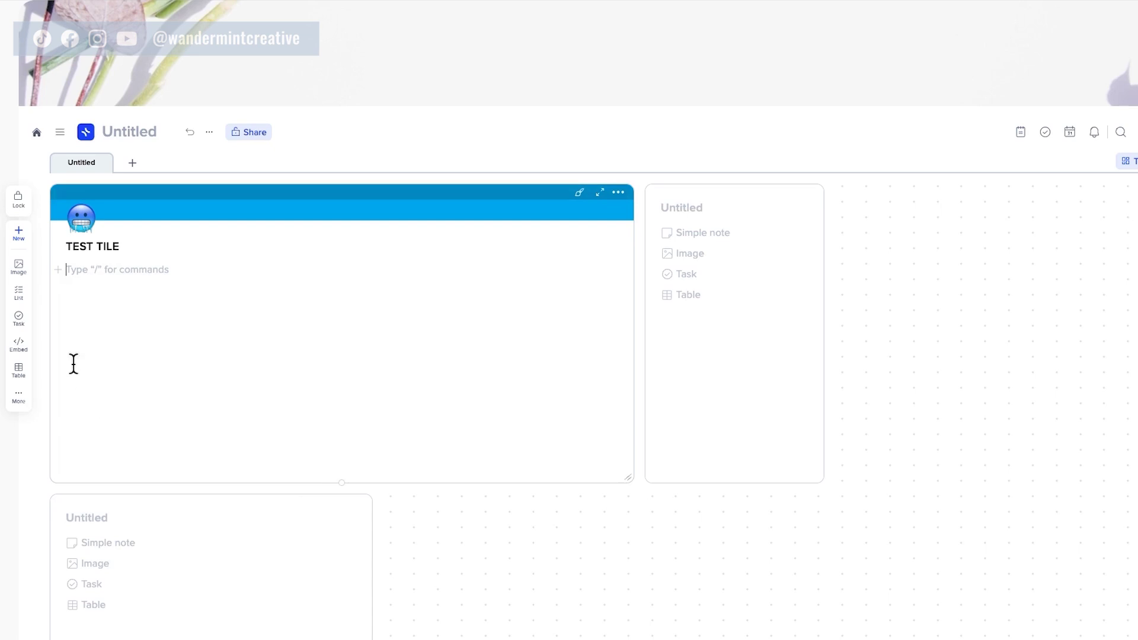
text(This is how you use XTile)
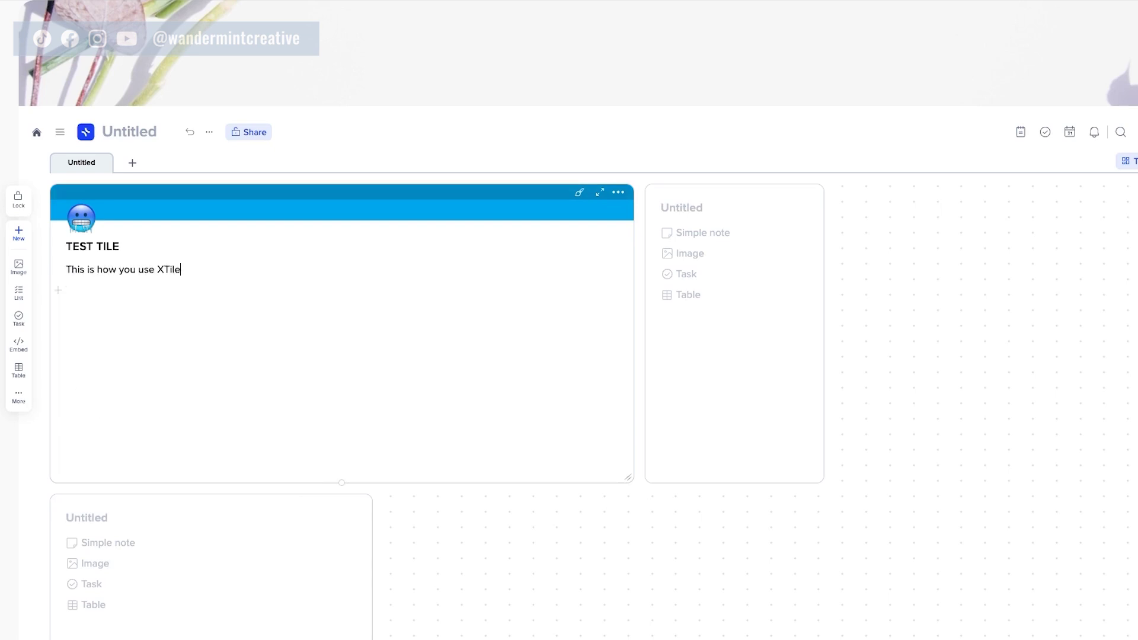
text(and keep your thoughts organzied)
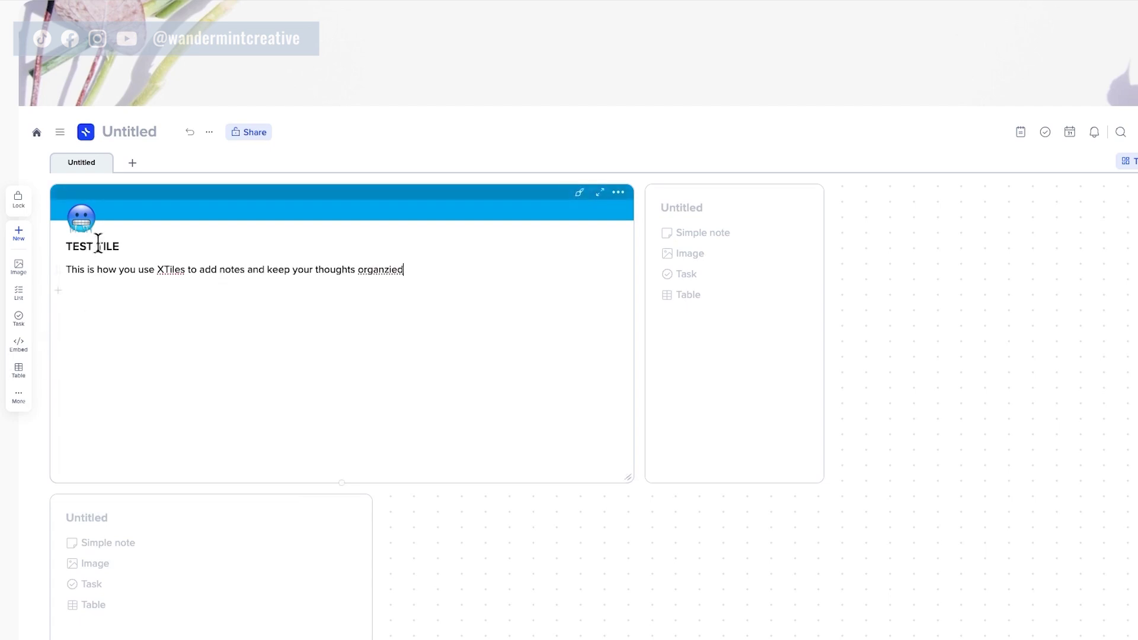
Change the wide tile's title to "TEST thoughts TILE"
click(99, 246)
text(thoug)
click(77, 368)
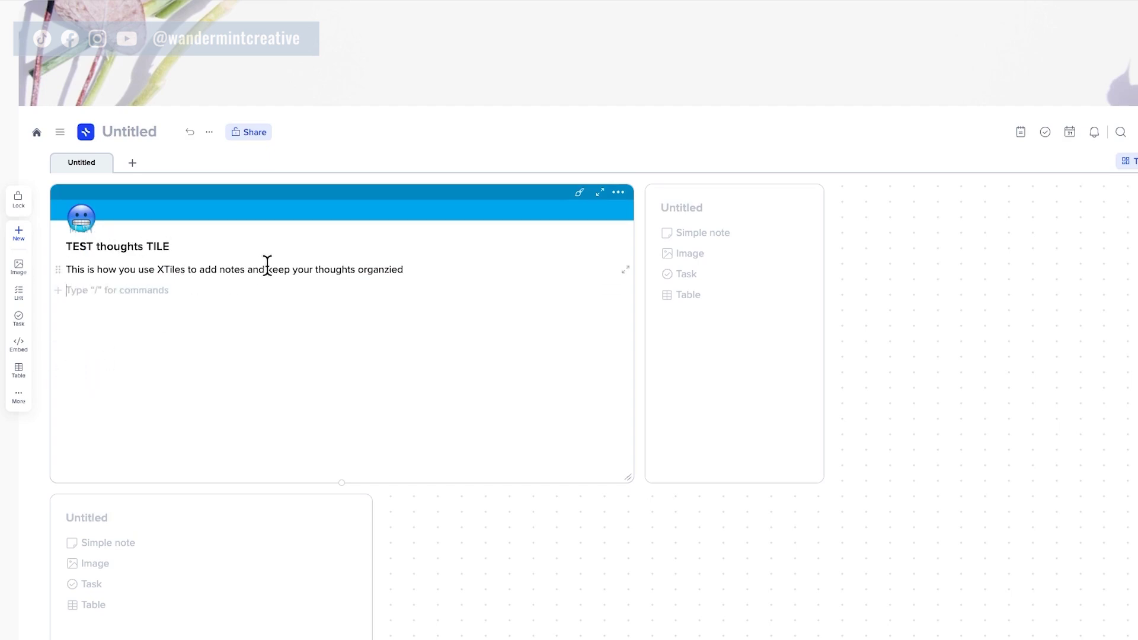
Search Unsplash for "quote" and insert the "Difficult roads lead to beautiful destinations" letter-board photo into the narrow tile
click(691, 256)
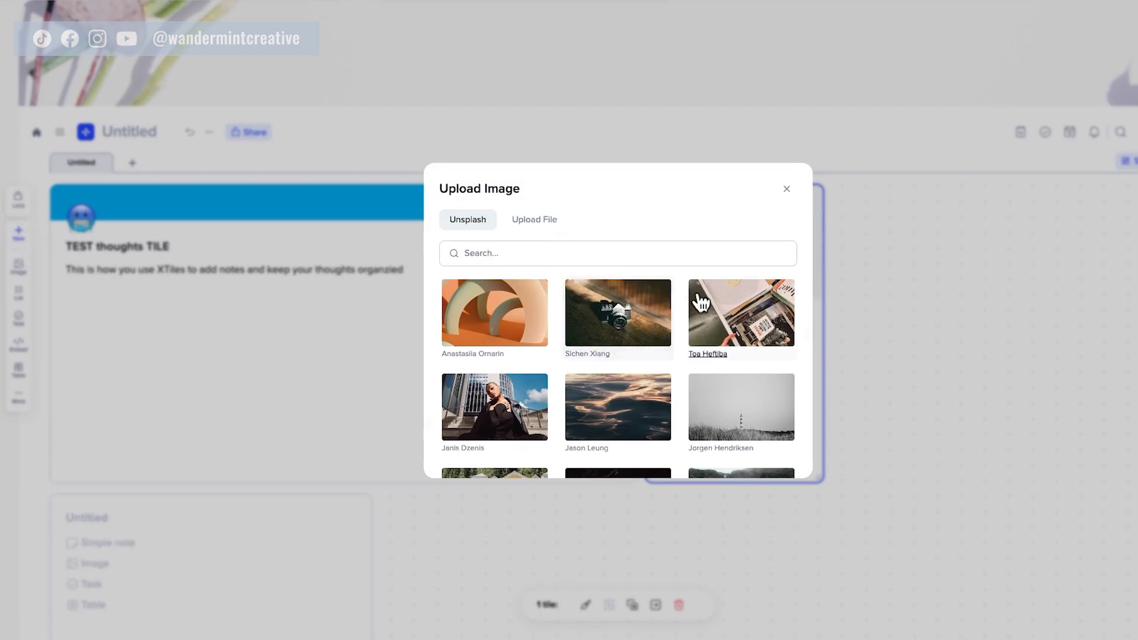
text(quote)
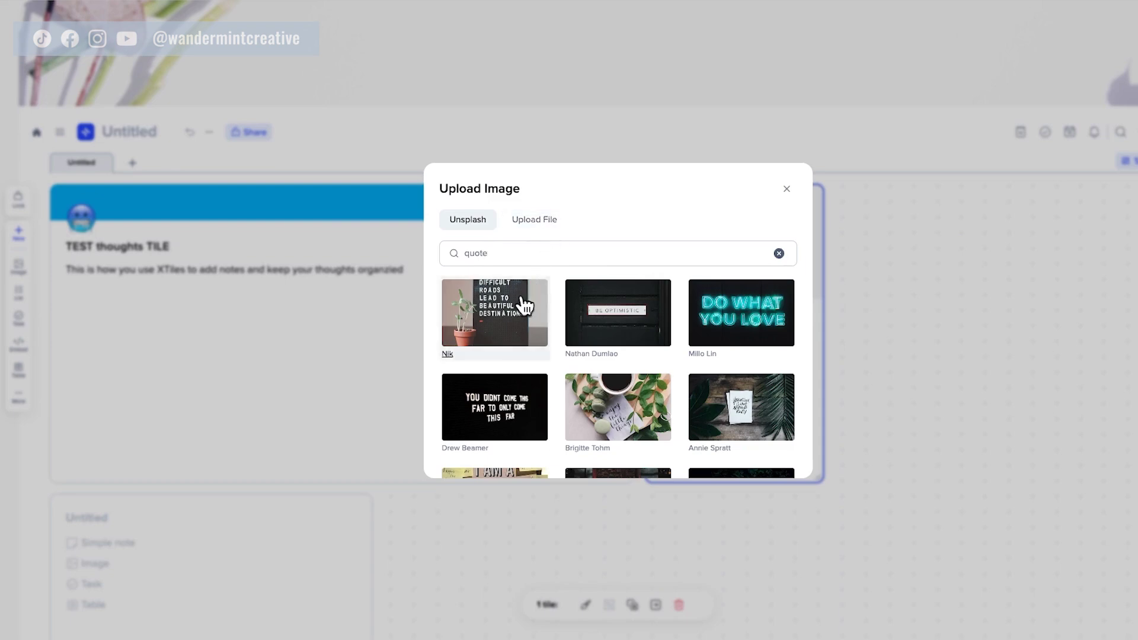
click(506, 323)
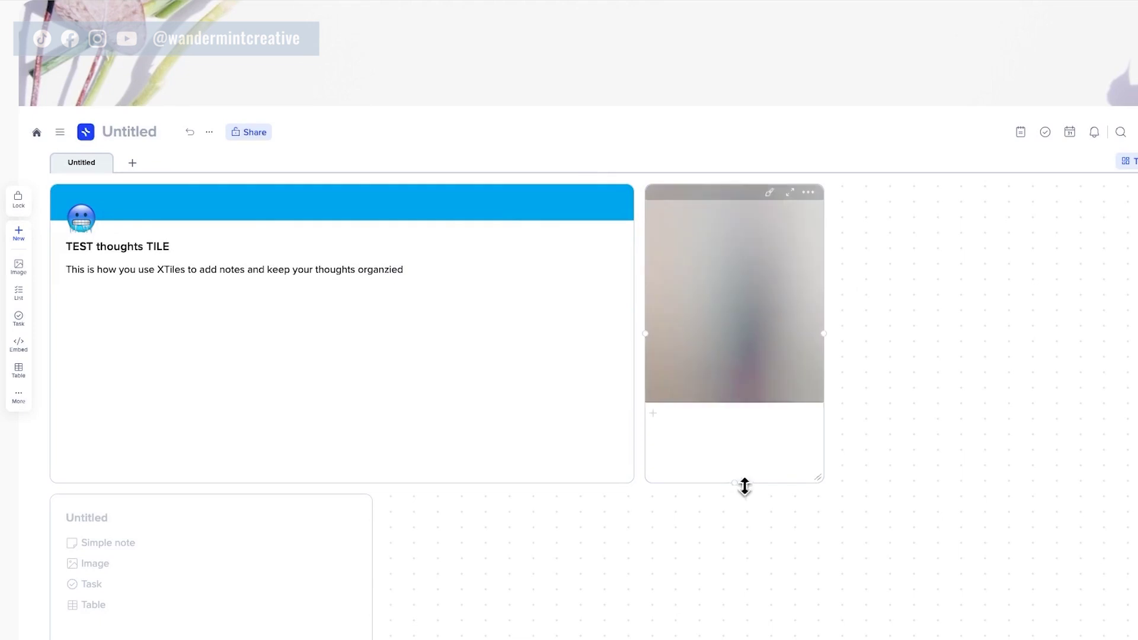
Shorten the image tile to 8x15 so it fits the photo
drag(817, 478, 816, 393)
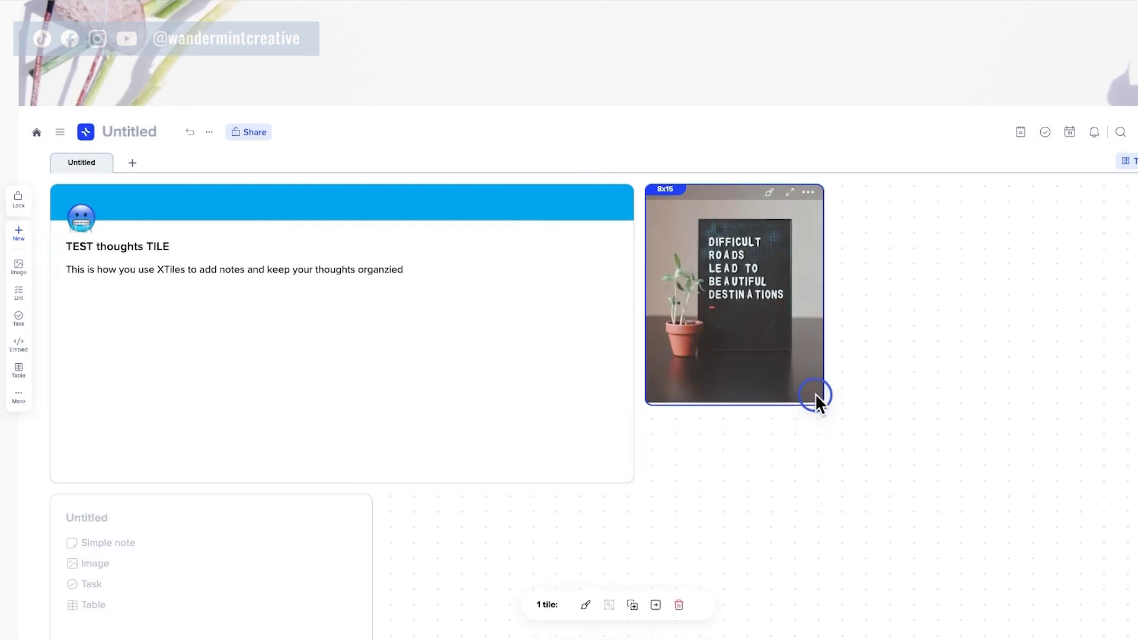
click(734, 194)
click(945, 326)
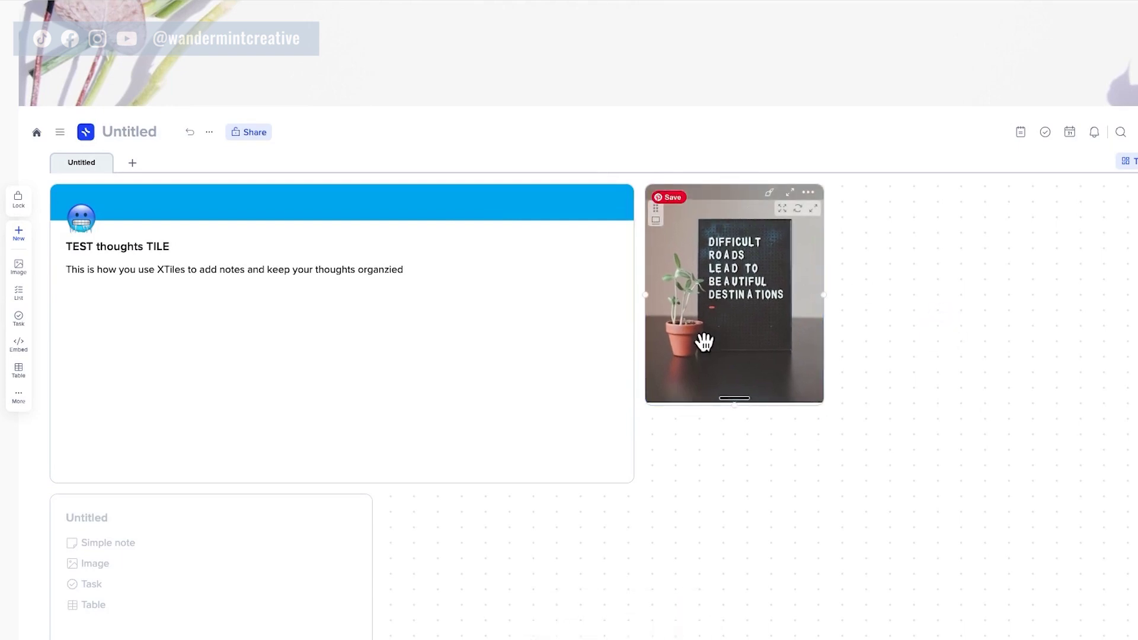
Move the empty lower tile beside the image and add the tasks "Get computer fixed" and "Get my hair done"
drag(92, 501, 881, 190)
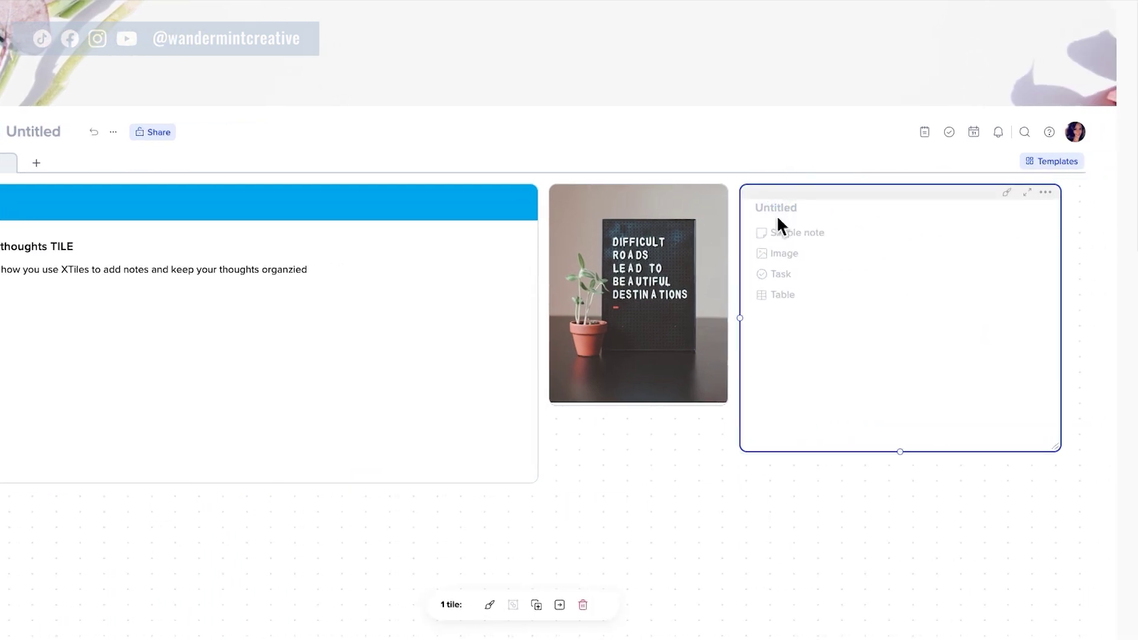
click(783, 274)
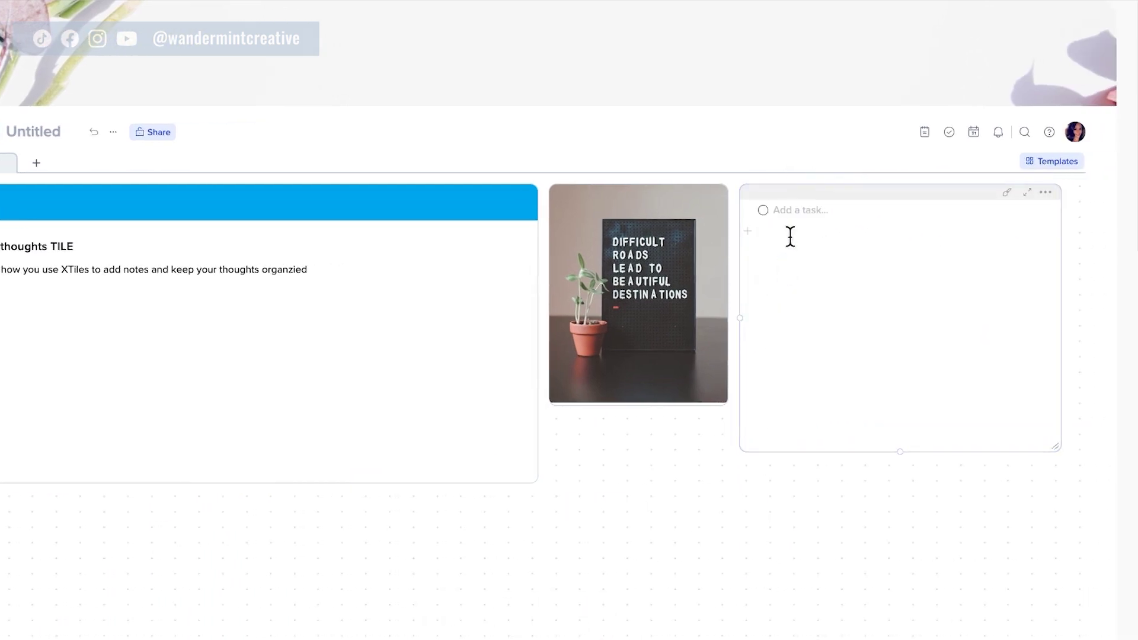
click(797, 211)
text(Get computer fixed)
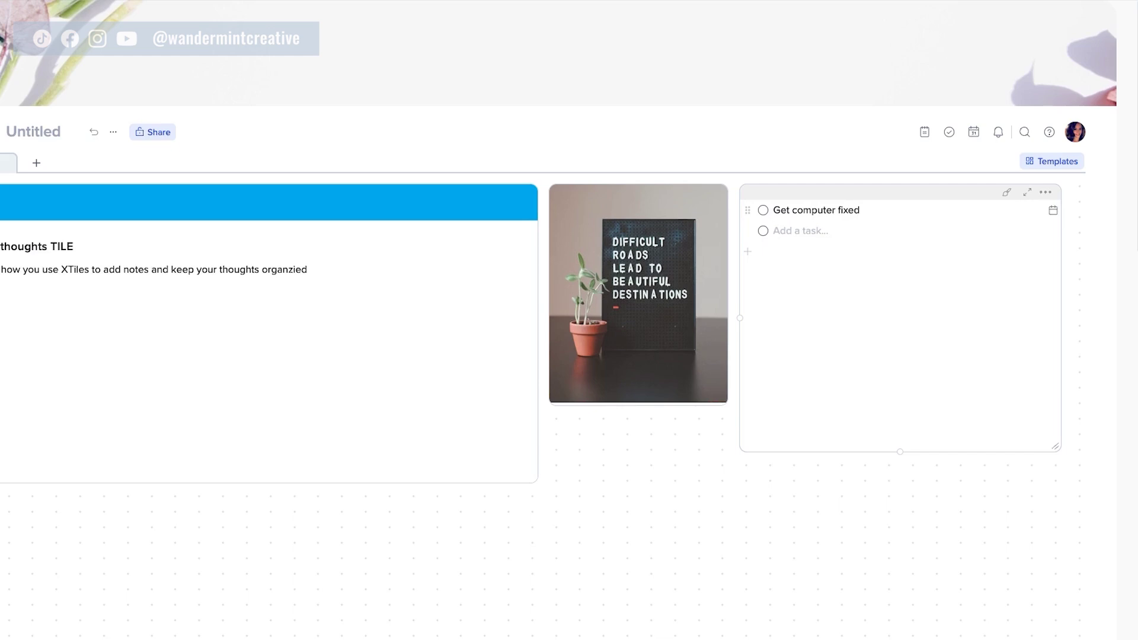
text(Get my hair done)
Set the due dates to October 10, 2024 for "Get computer fixed" and October 18, 2024 for "Get my hair done"
click(1053, 210)
click(1041, 302)
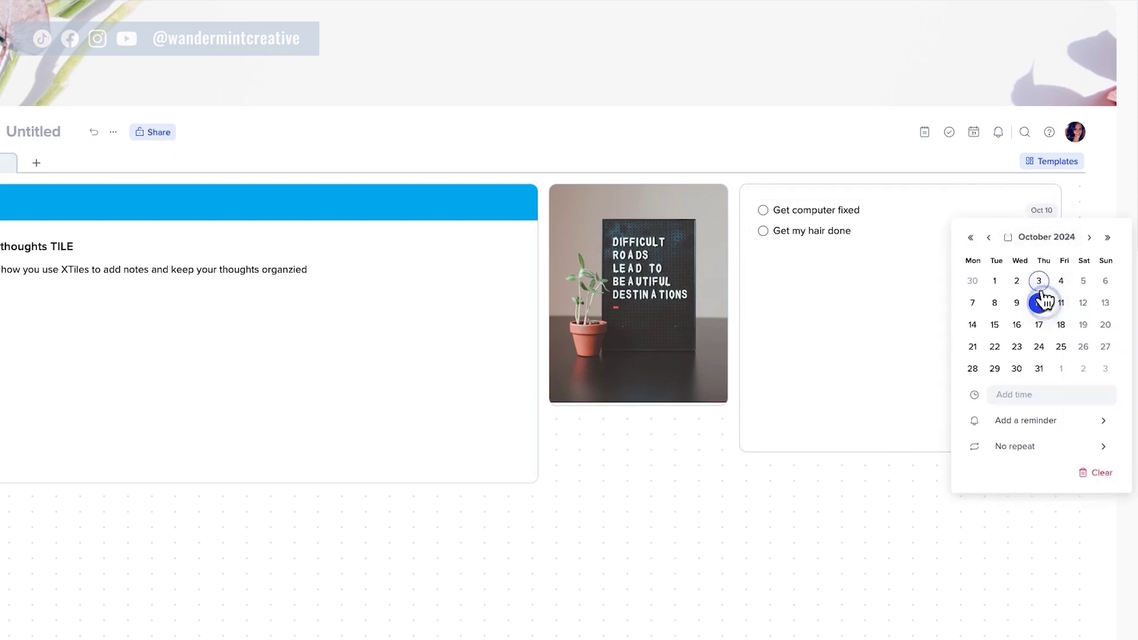
click(907, 254)
click(1053, 231)
click(1061, 345)
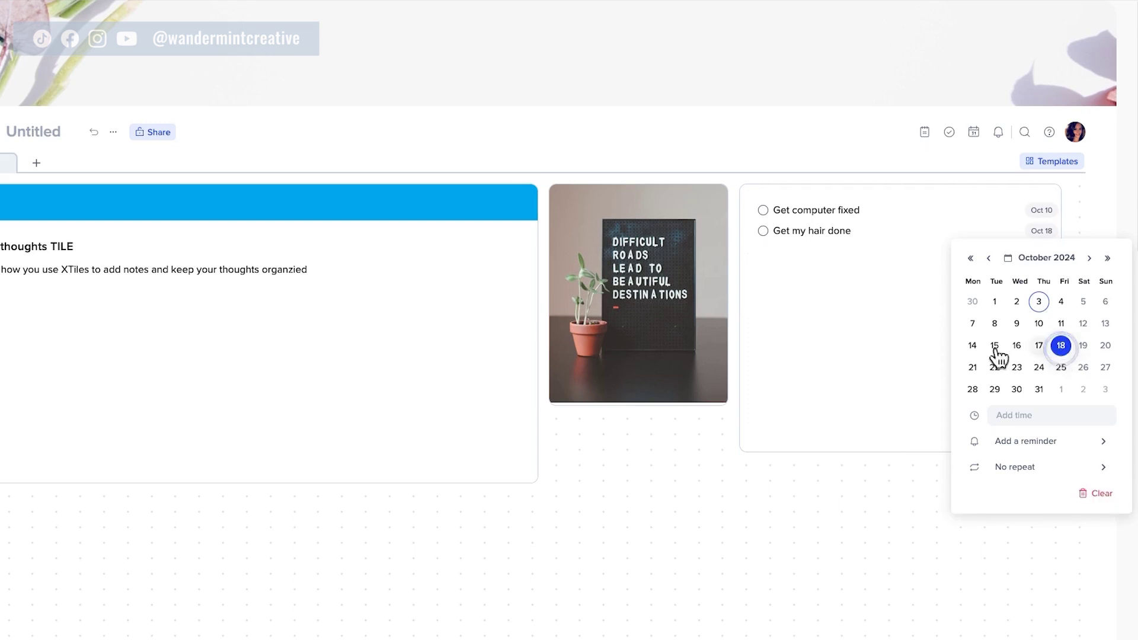
click(813, 300)
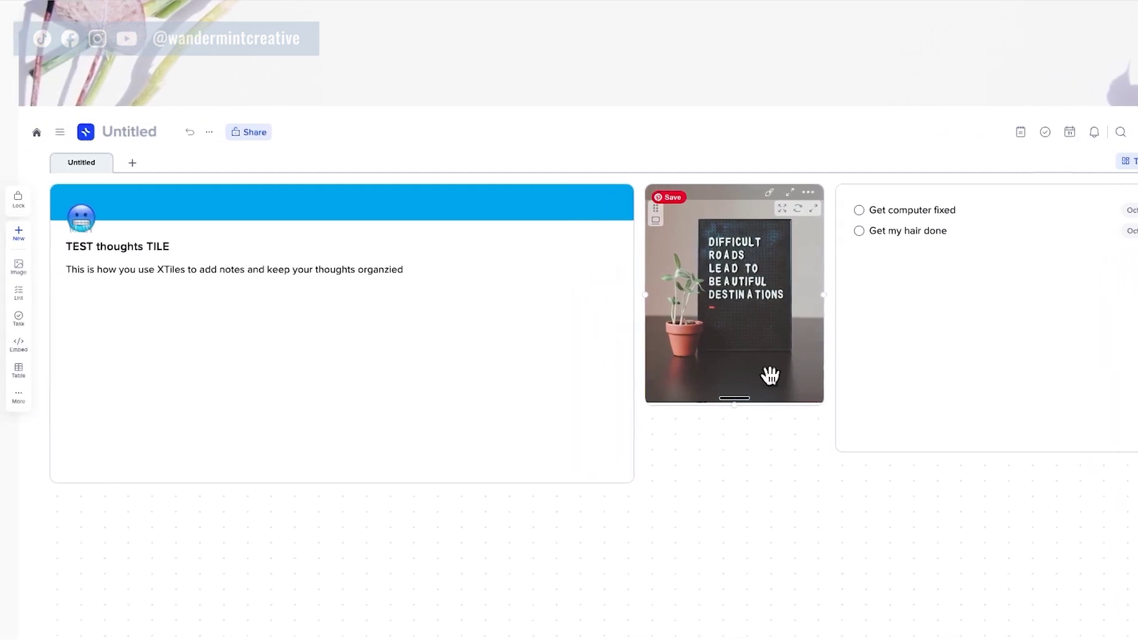
Rename the page tab to "Personal Ideas"
click(102, 166)
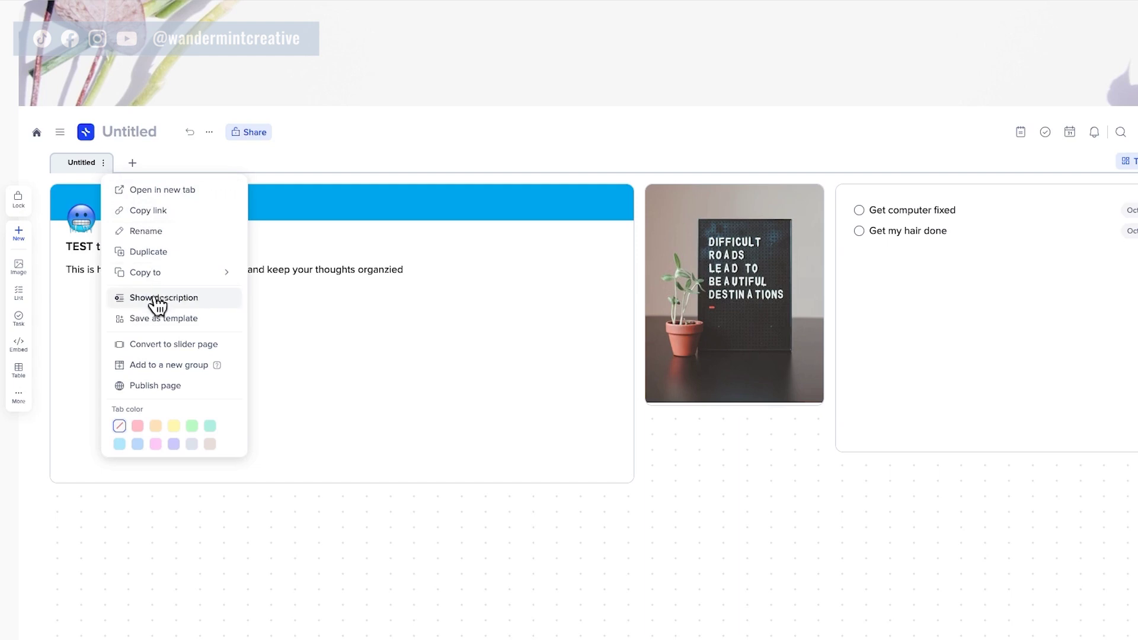
click(79, 165)
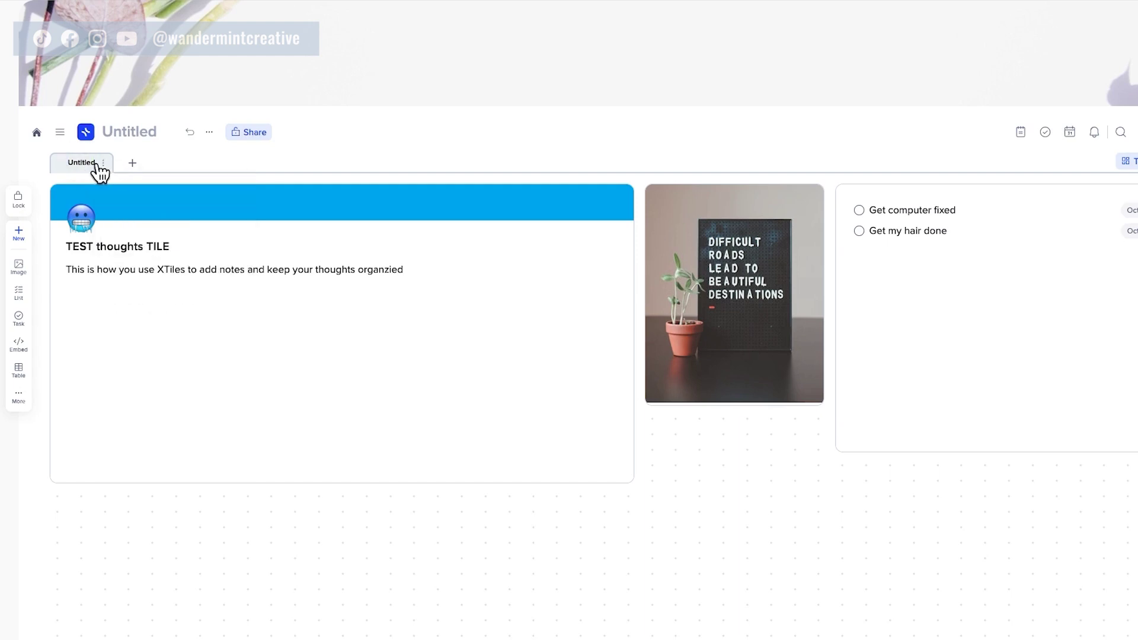
click(102, 165)
click(153, 233)
text(Personal Ideas)
click(618, 321)
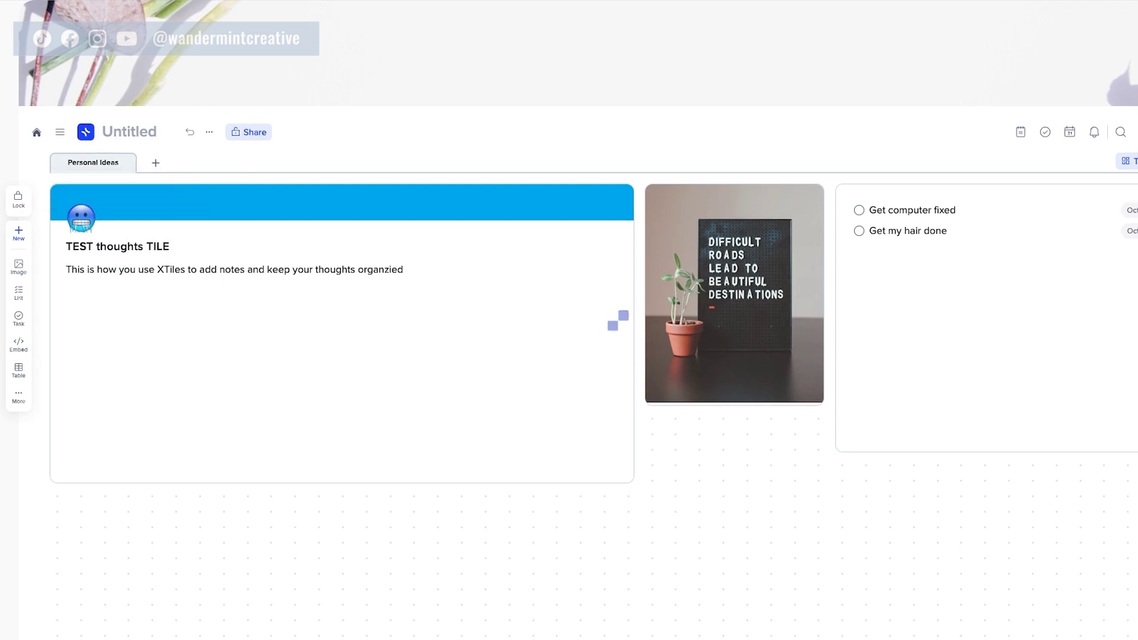
Change the project icon to the heart exclamation emoji and title the project with the owner's first name in possessive form plus "Personal Inspiration Board"
click(87, 132)
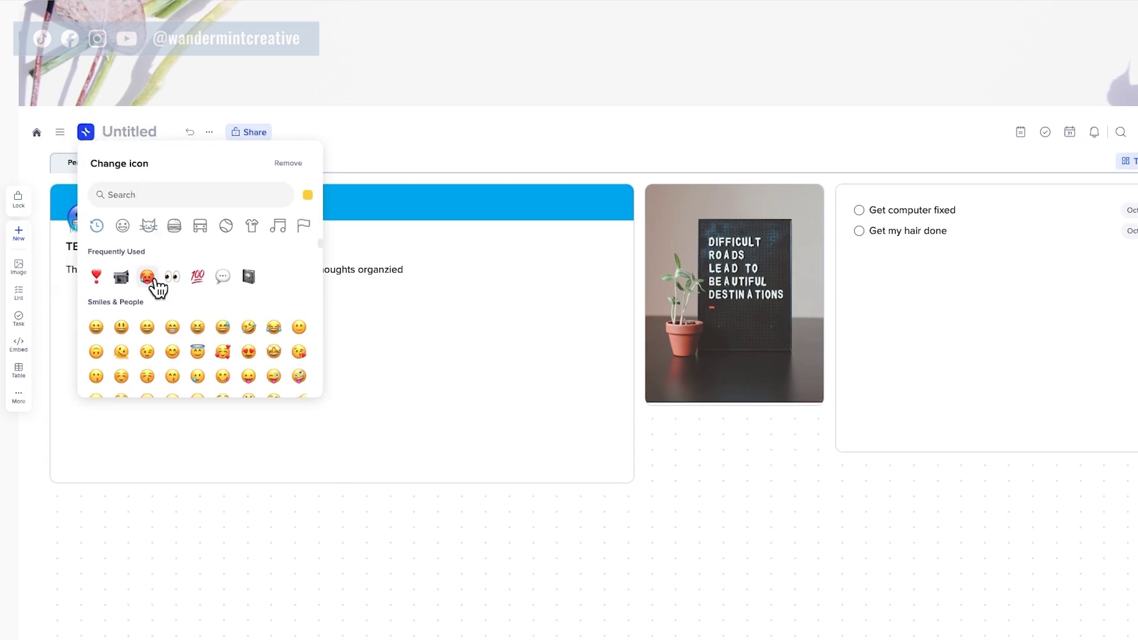
click(96, 276)
click(131, 131)
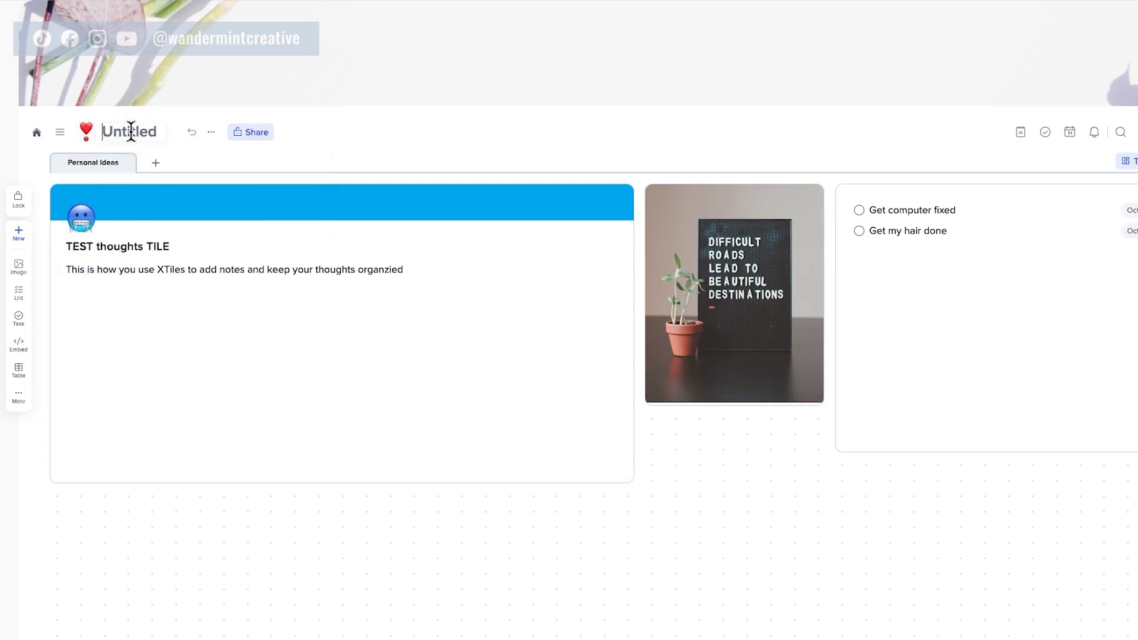
text(Personal)
key(BackSpace)
key(BackSpace)
key(BackSpace)
key(BackSpace)
key(BackSpace)
key(BackSpace)
key(BackSpace)
key(BackSpace)
key(BackSpace)
text(Melissa's Personal Inspiratio)
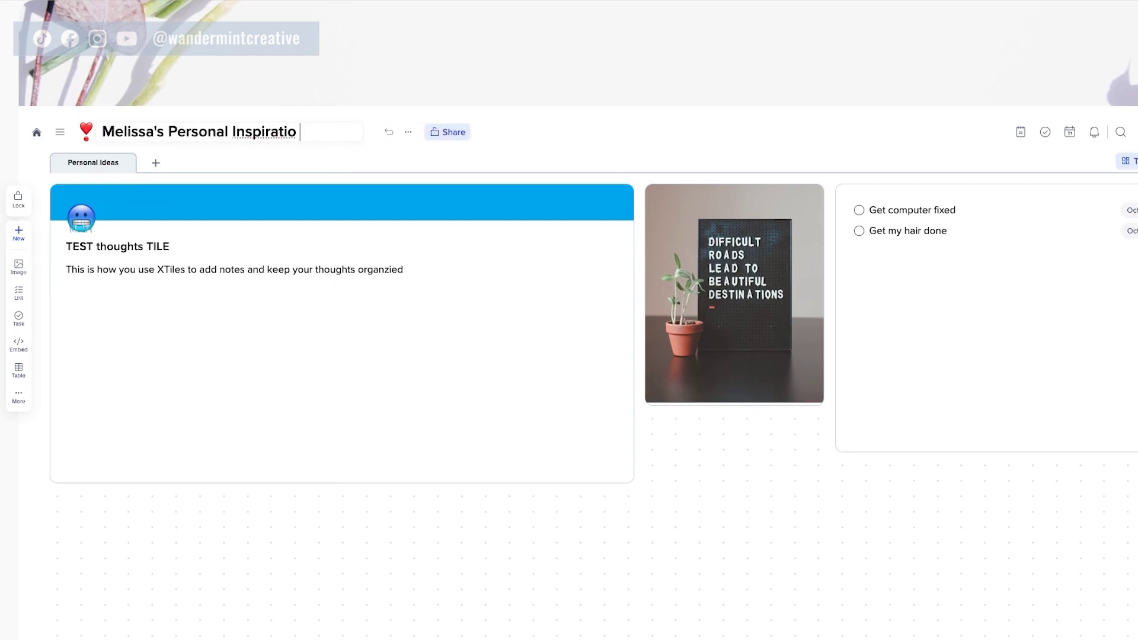
text(n Board)
click(426, 76)
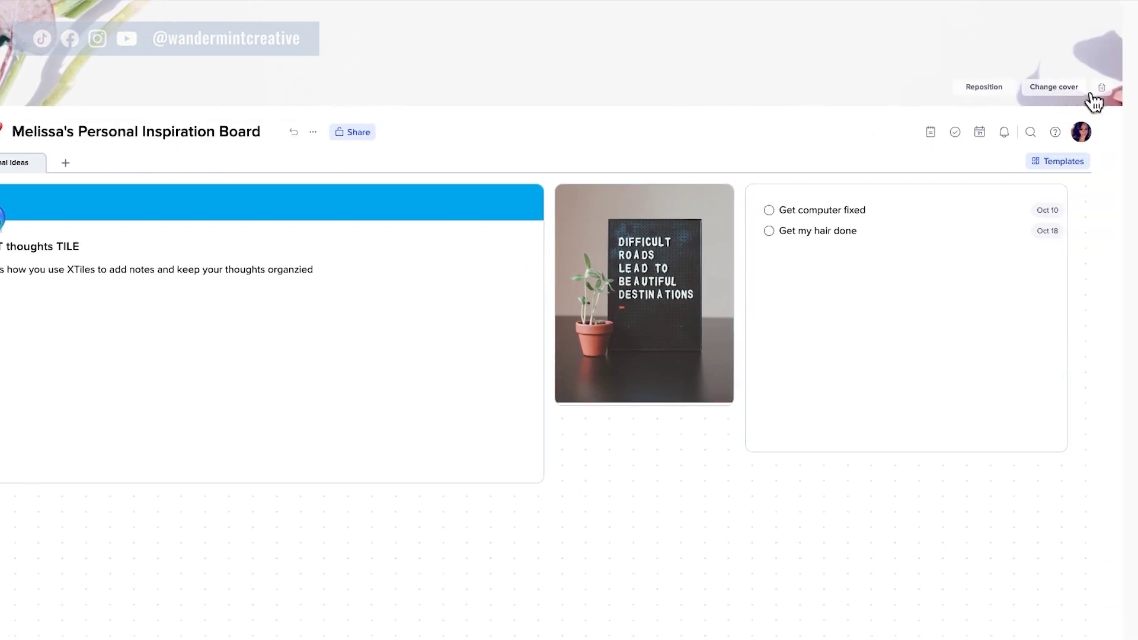
Replace the cover with a pink cloud photo found by searching Unsplash for "pink", and reposition it within the banner
click(1054, 87)
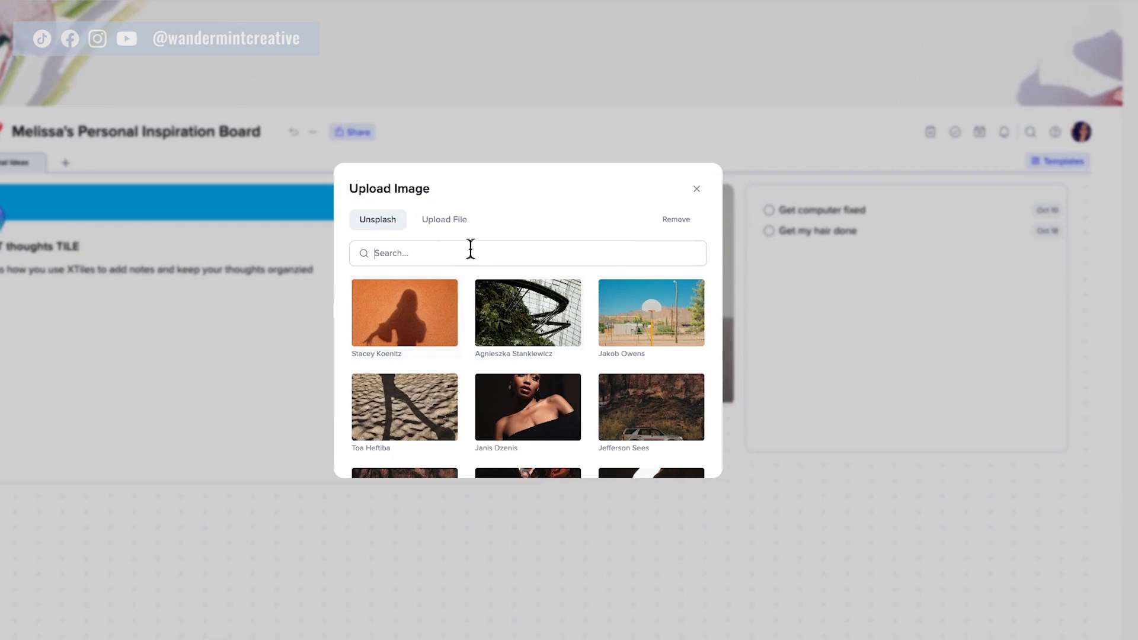
click(508, 254)
text(pink)
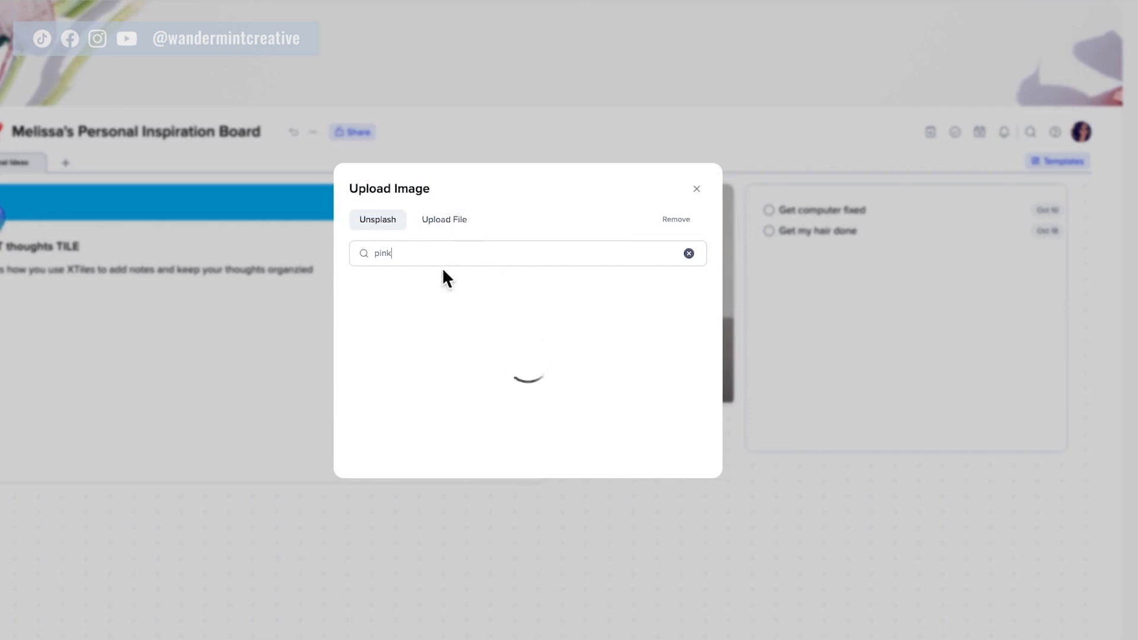
click(644, 321)
click(880, 481)
click(985, 88)
drag(714, 56, 732, 79)
click(712, 558)
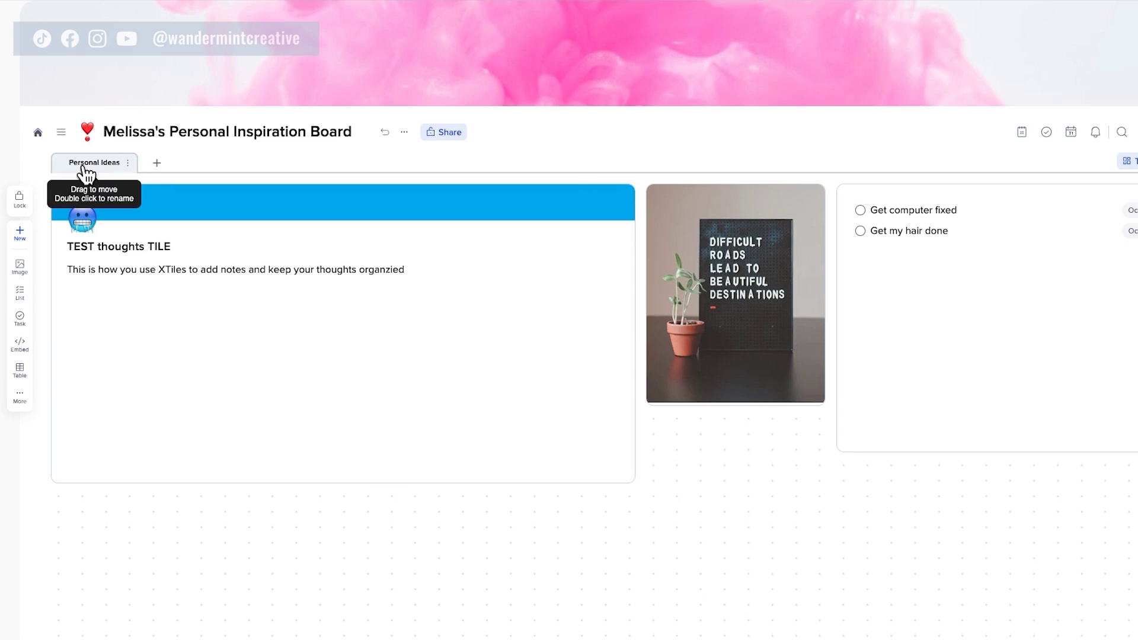
Add a new document page to the project beside Personal Ideas
click(158, 164)
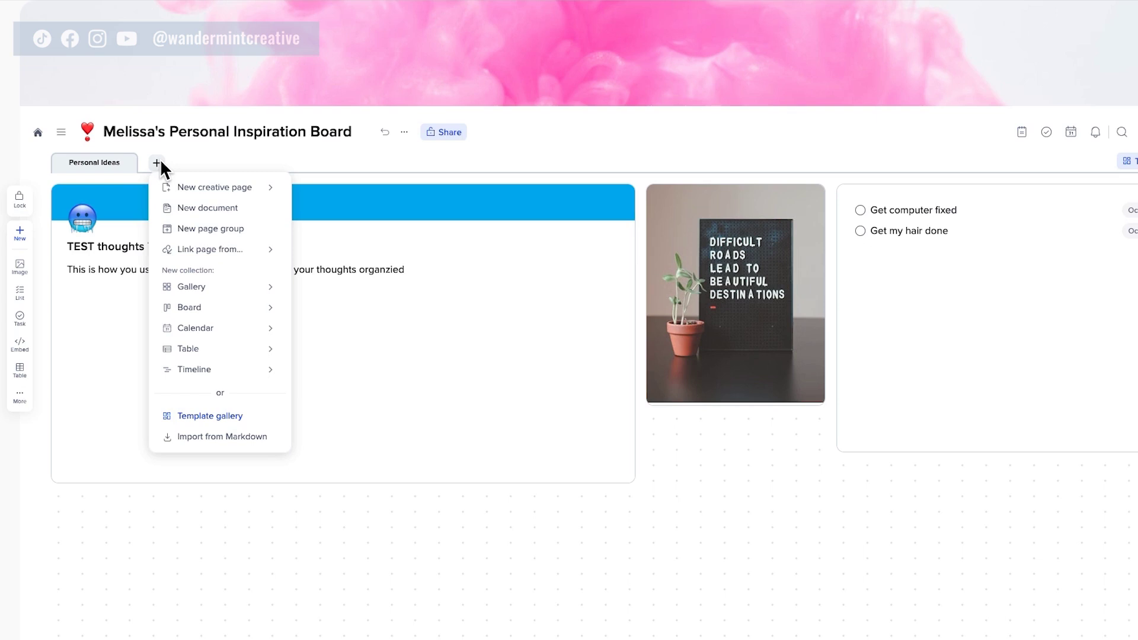
mouse_move(222, 191)
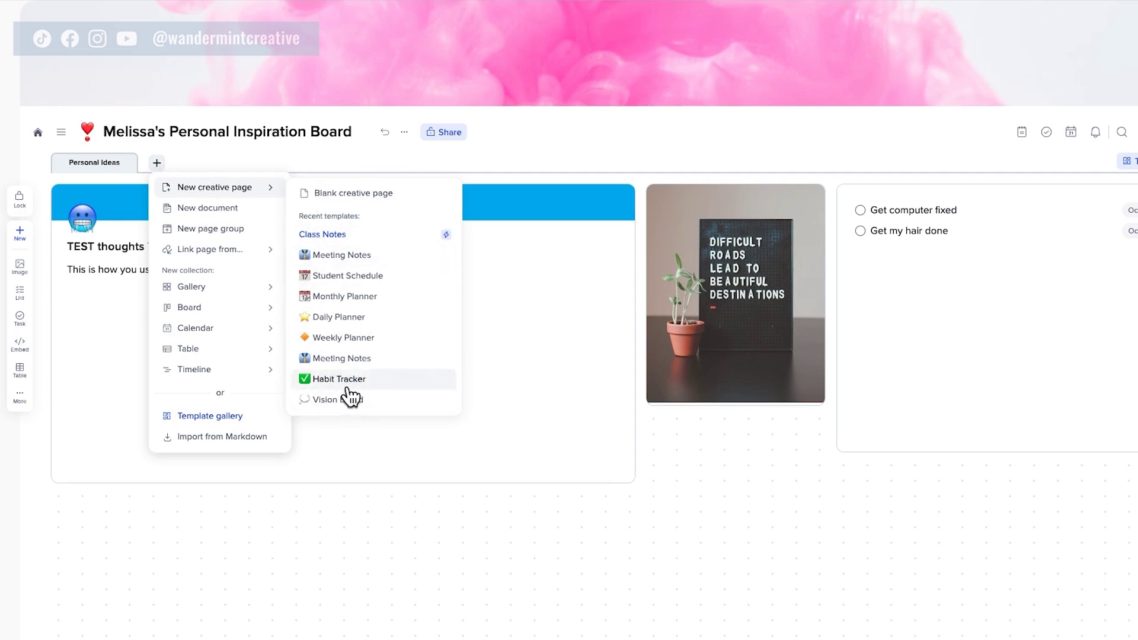
click(233, 209)
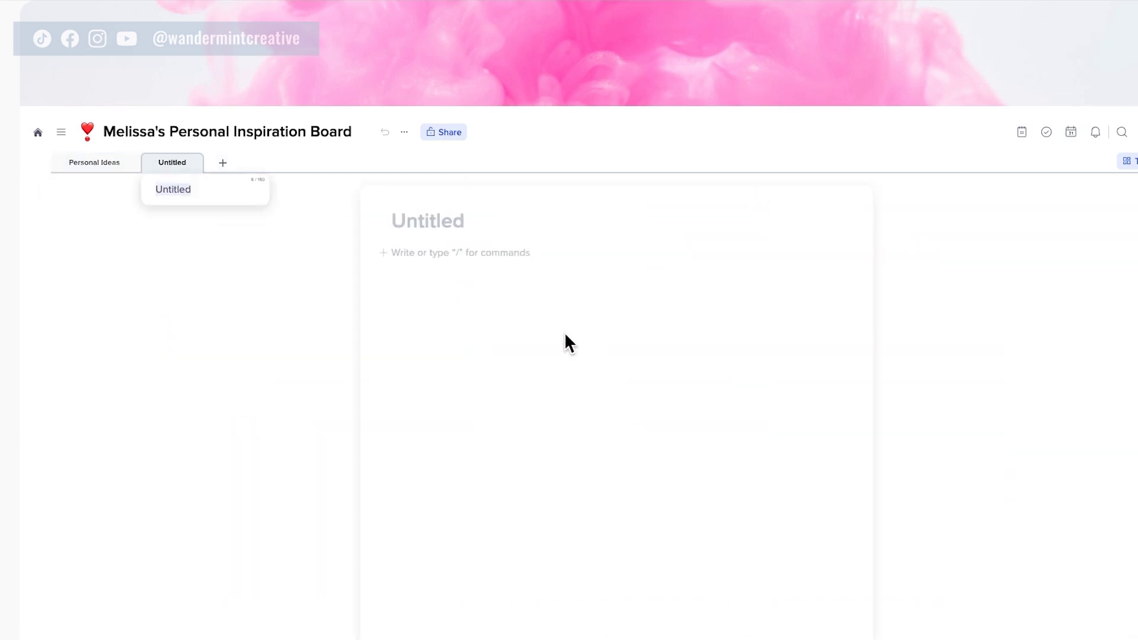
Add a calendar collection page to the project using the Academic Calendar template
click(222, 163)
click(222, 164)
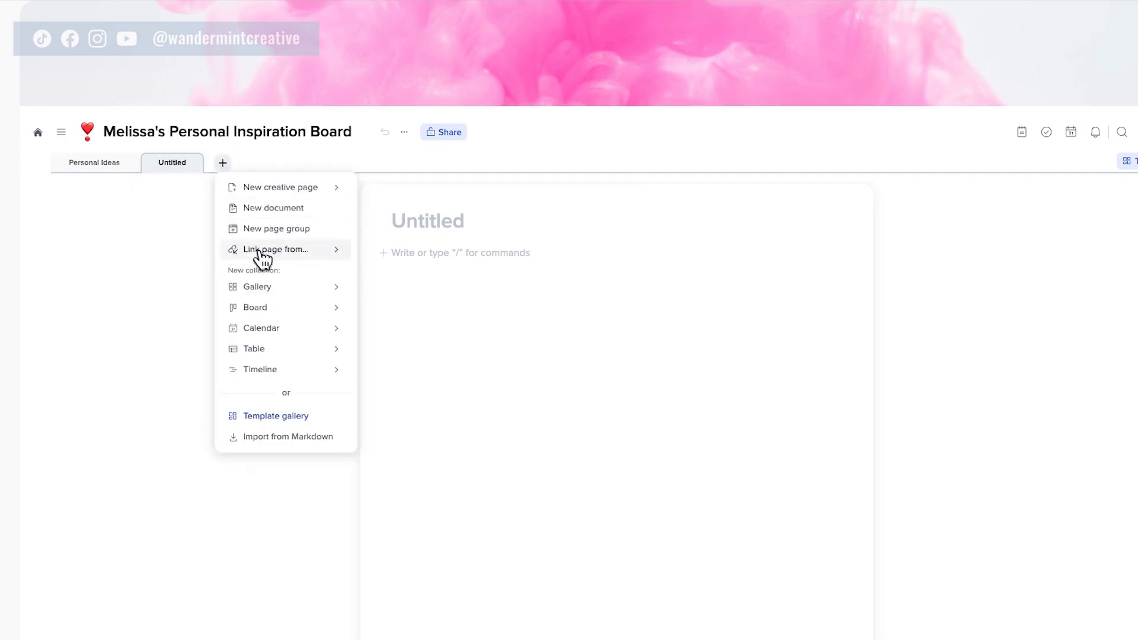
mouse_move(266, 296)
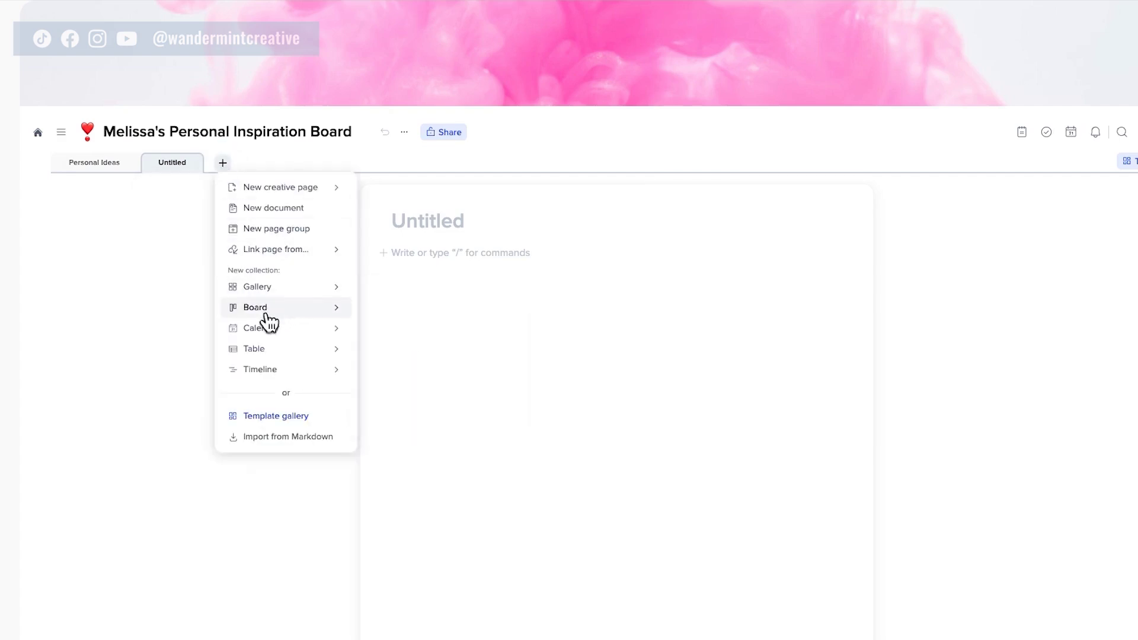
mouse_move(270, 332)
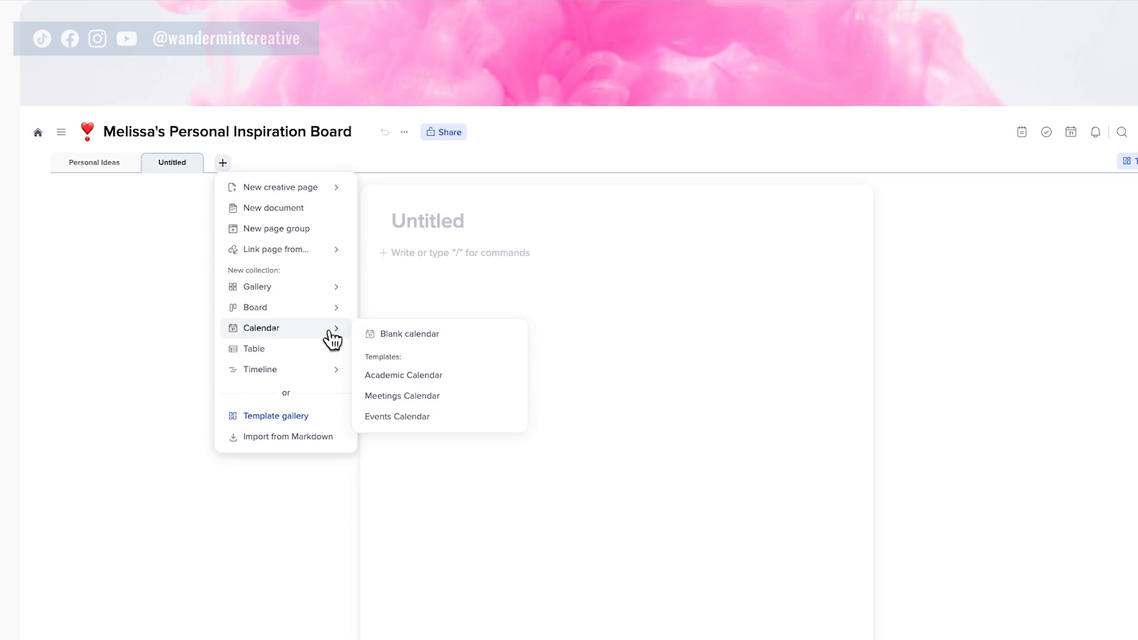
click(415, 379)
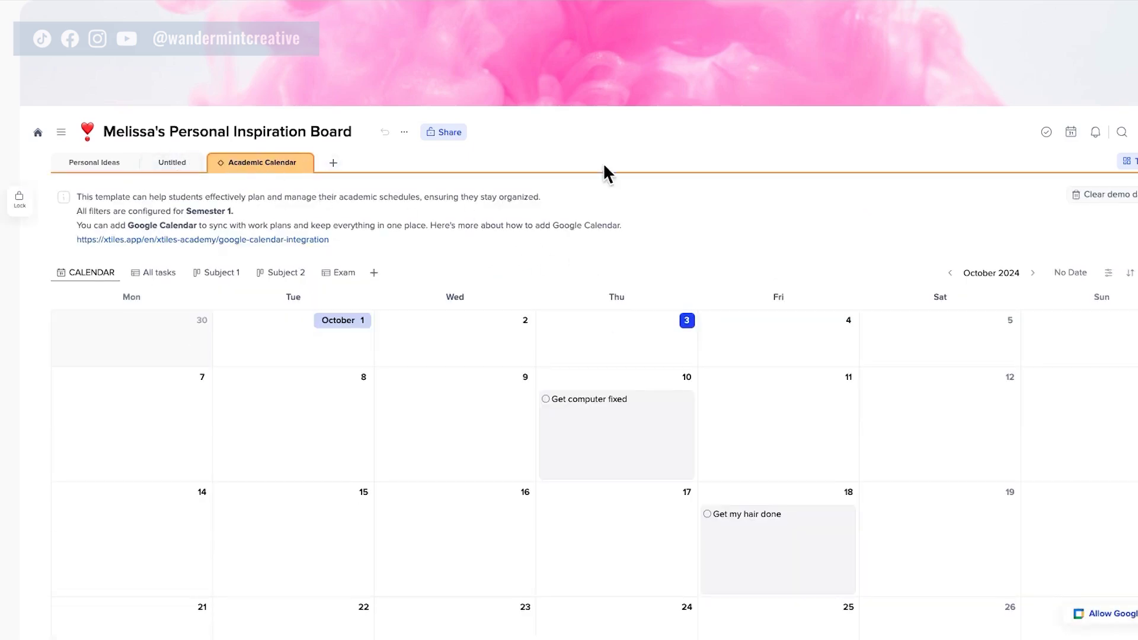
Rename the Academic Calendar page to "Personal Calendar"
scroll(773, 335, down, 1)
scroll(658, 170, down, 4)
scroll(614, 376, up, 4)
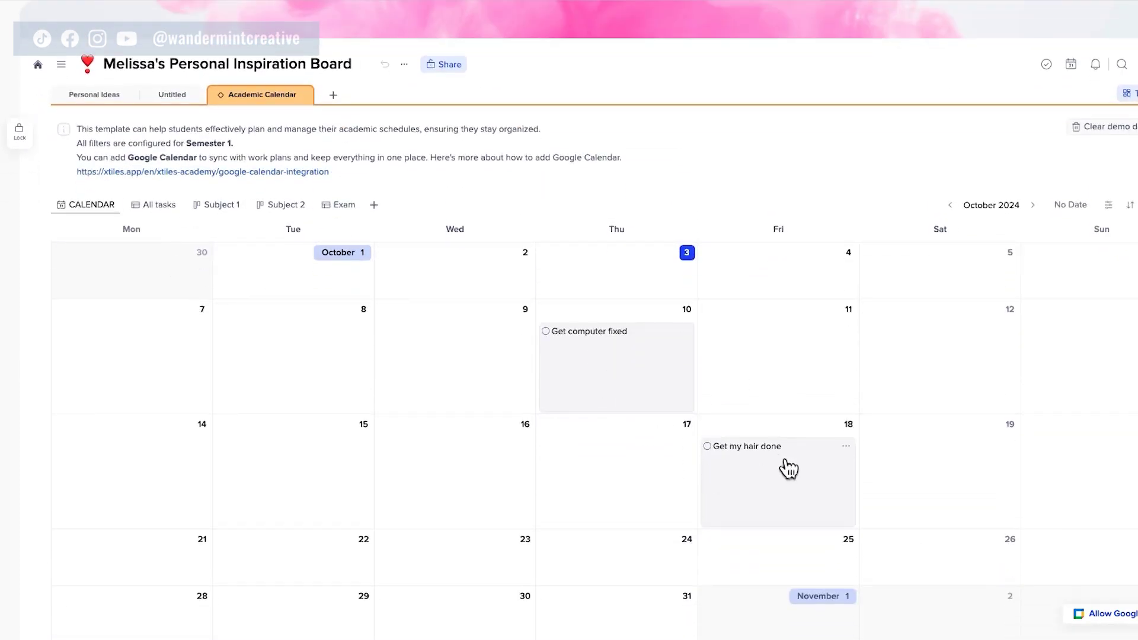
click(93, 95)
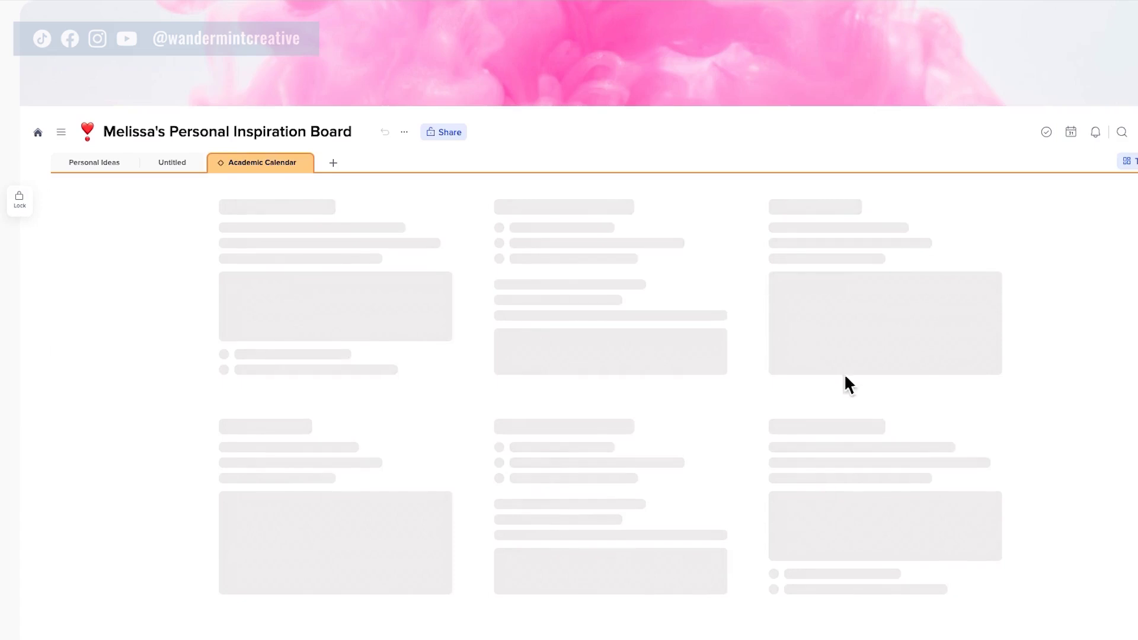
click(306, 163)
click(348, 231)
text(Pers)
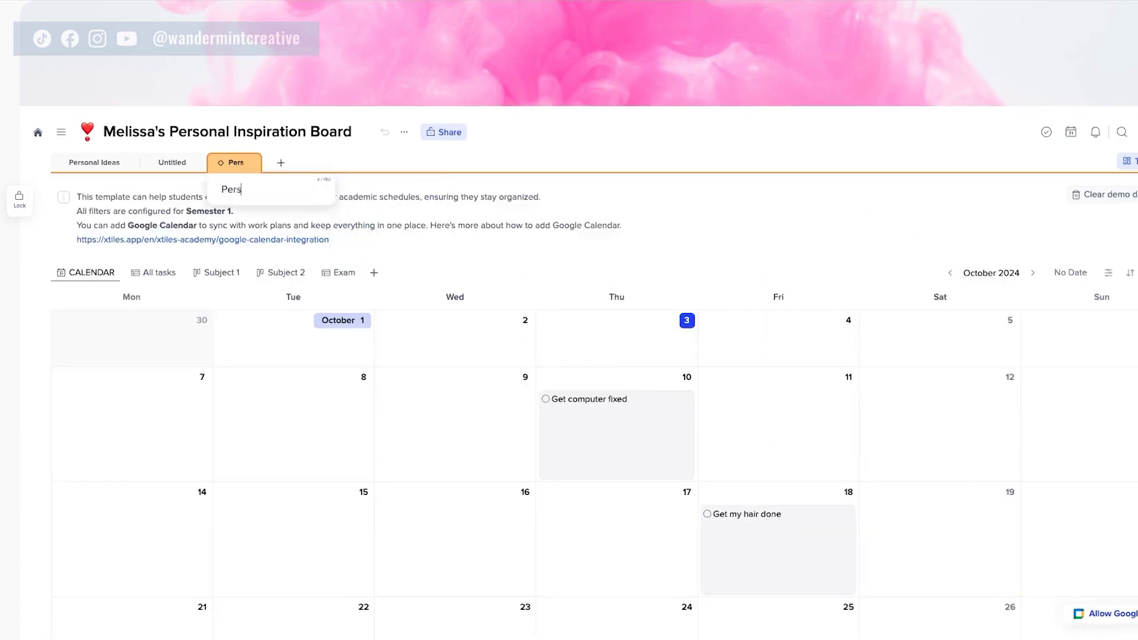
text(onal Calendar)
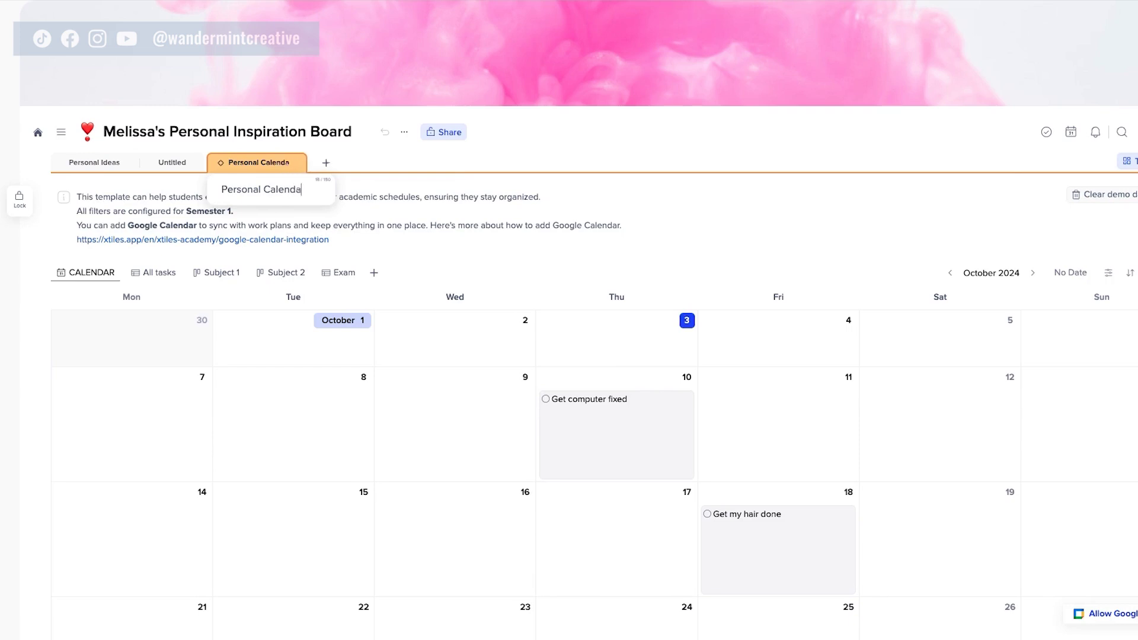
click(895, 256)
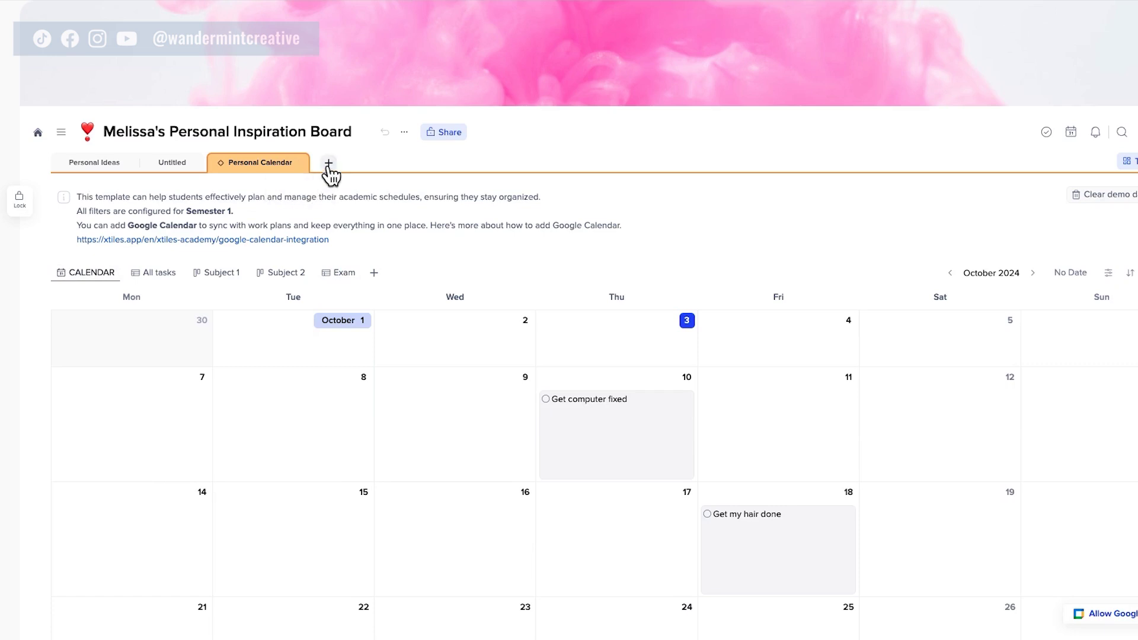
Add a wide tile containing a three-column table below the image tile on the Personal Ideas page
click(91, 165)
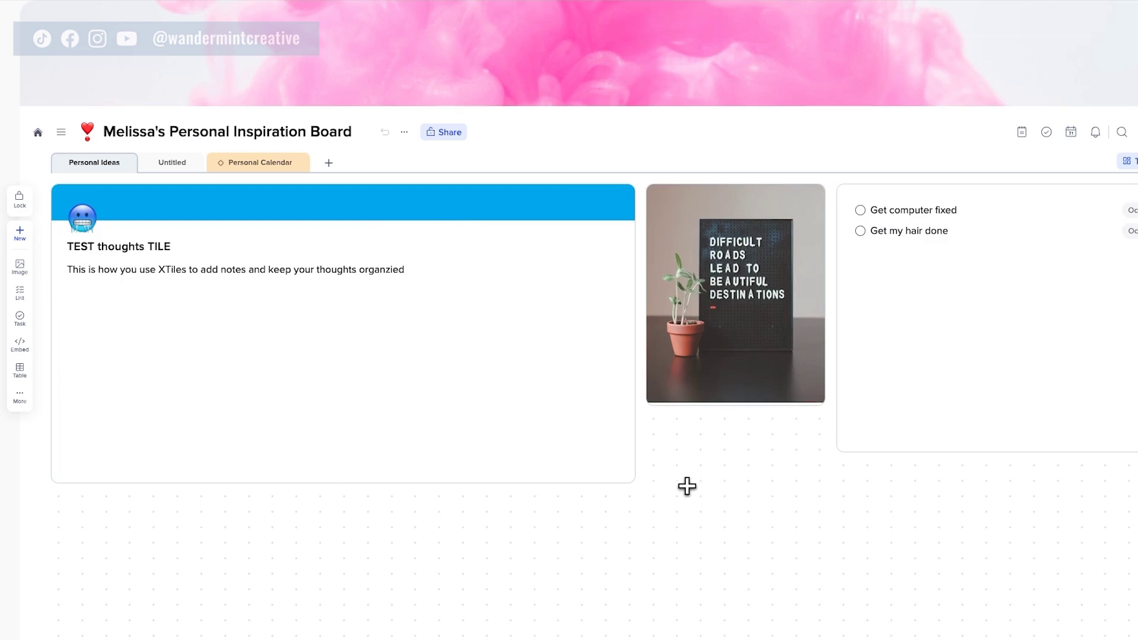
drag(649, 481, 1061, 589)
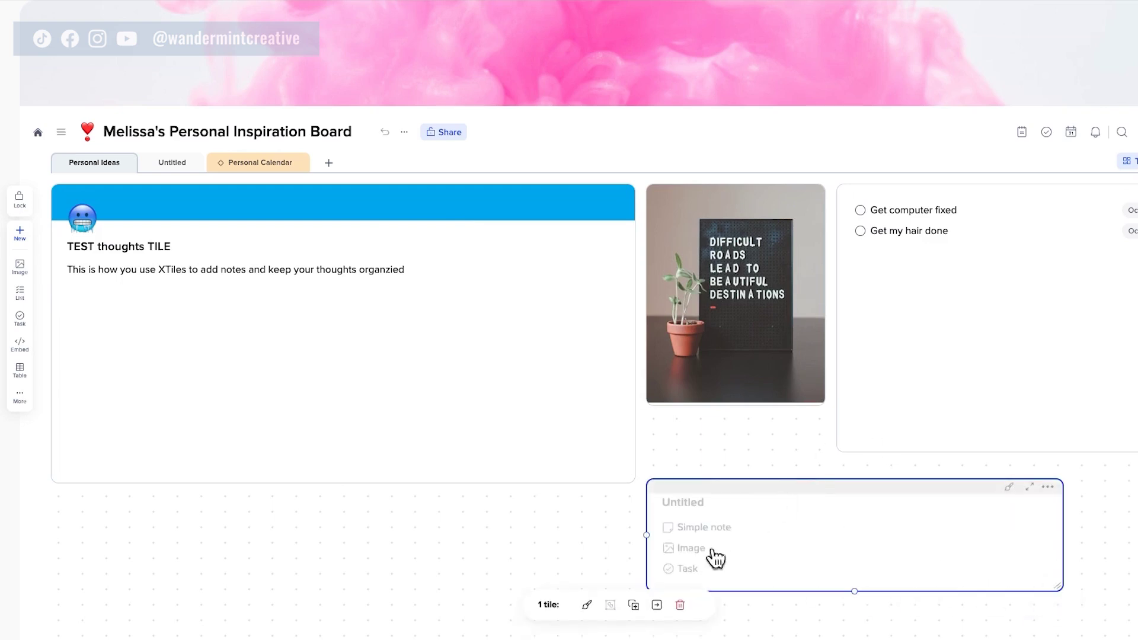
click(1047, 486)
click(699, 533)
click(698, 533)
text(/)
key(BackSpace)
drag(777, 480, 752, 460)
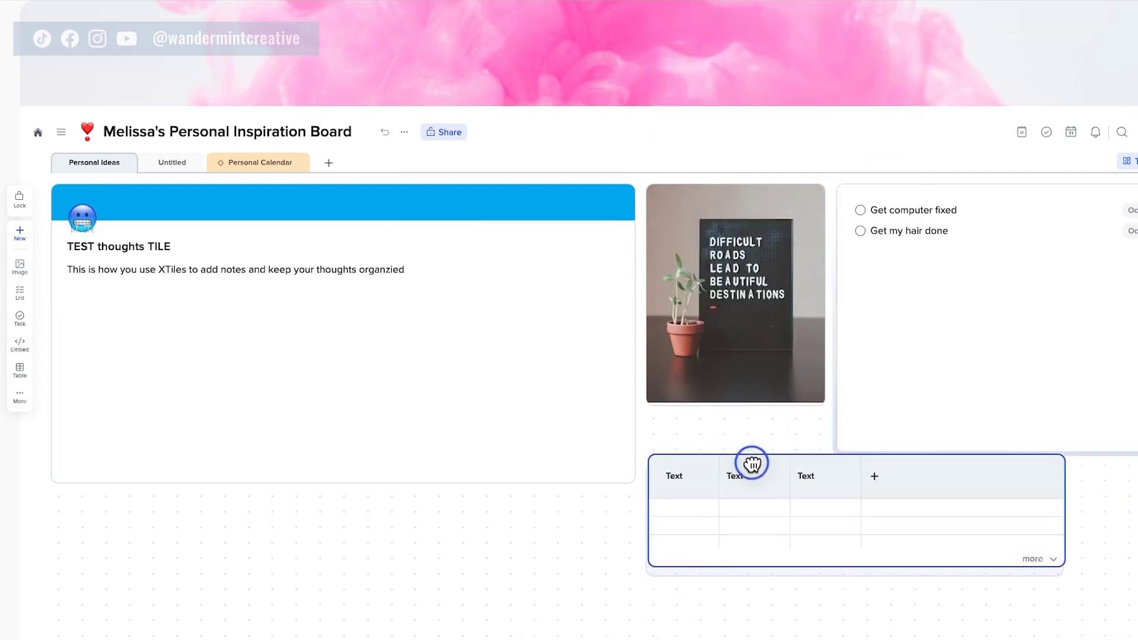
click(328, 162)
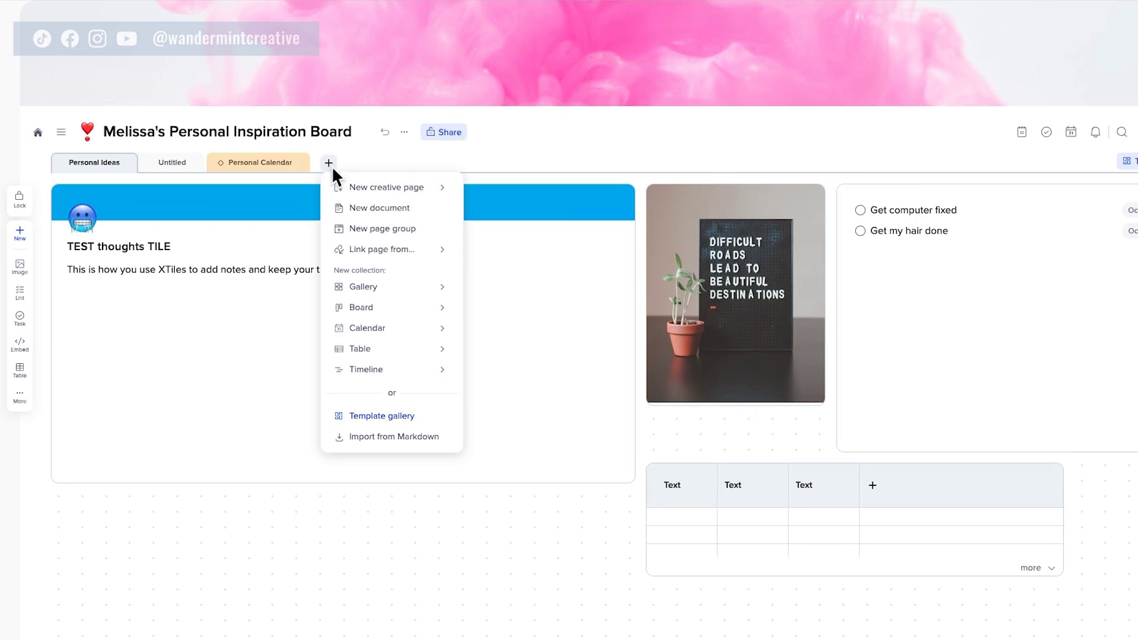
mouse_move(394, 351)
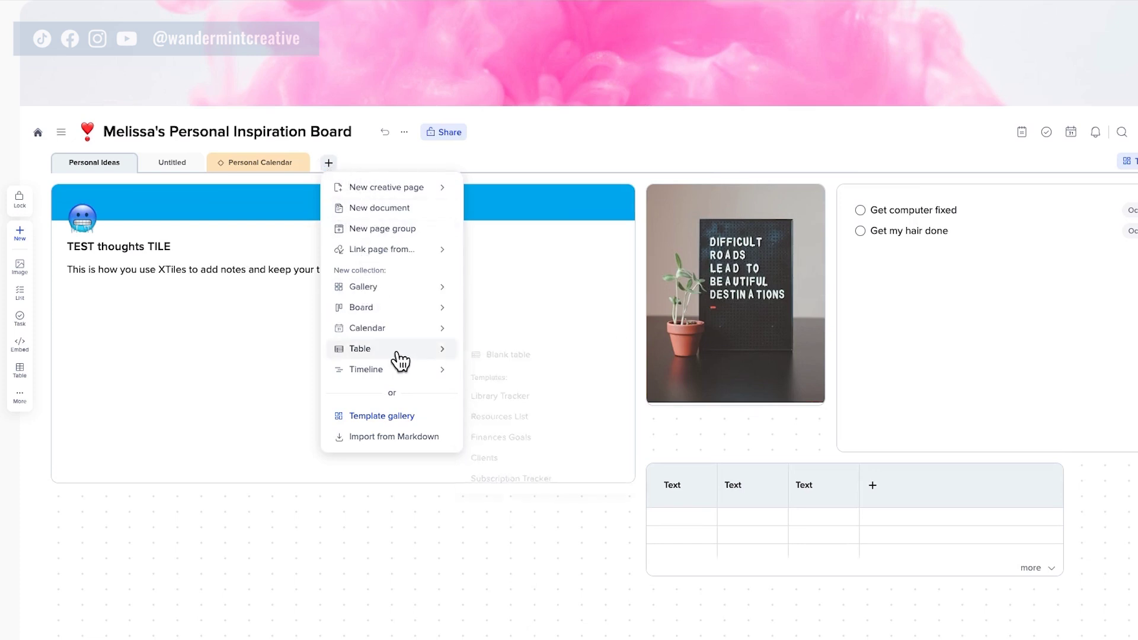
click(511, 531)
Enlarge the table tile to show all its rows and place it directly below "TEST thoughts TILE", aligned with that tile's left edge
click(733, 474)
scroll(998, 523, down, 2)
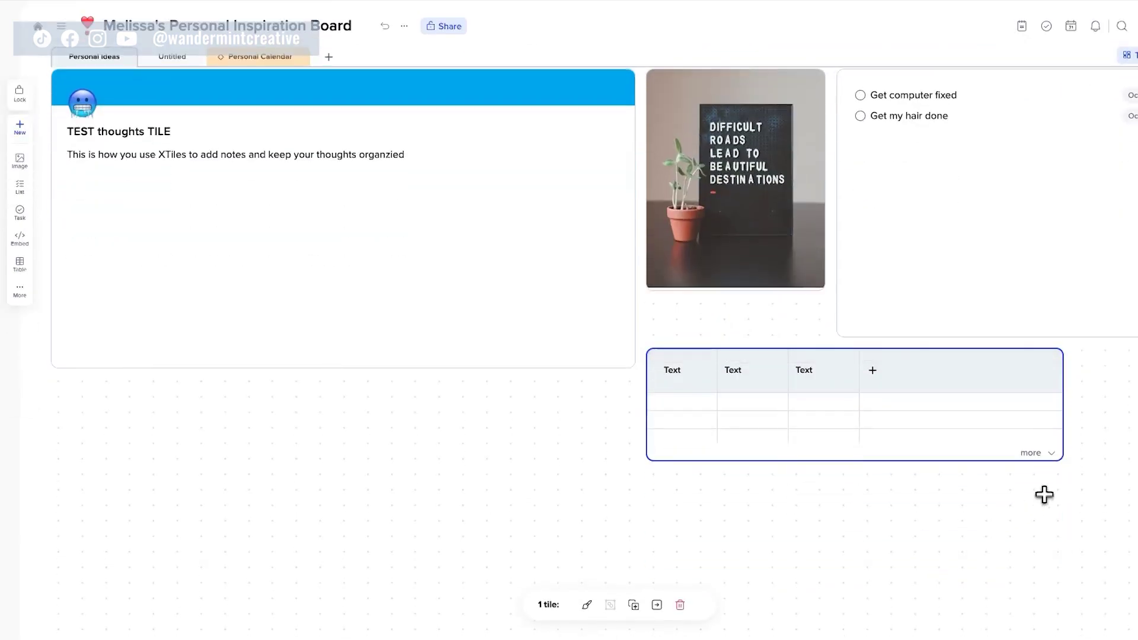
drag(1060, 460, 1137, 507)
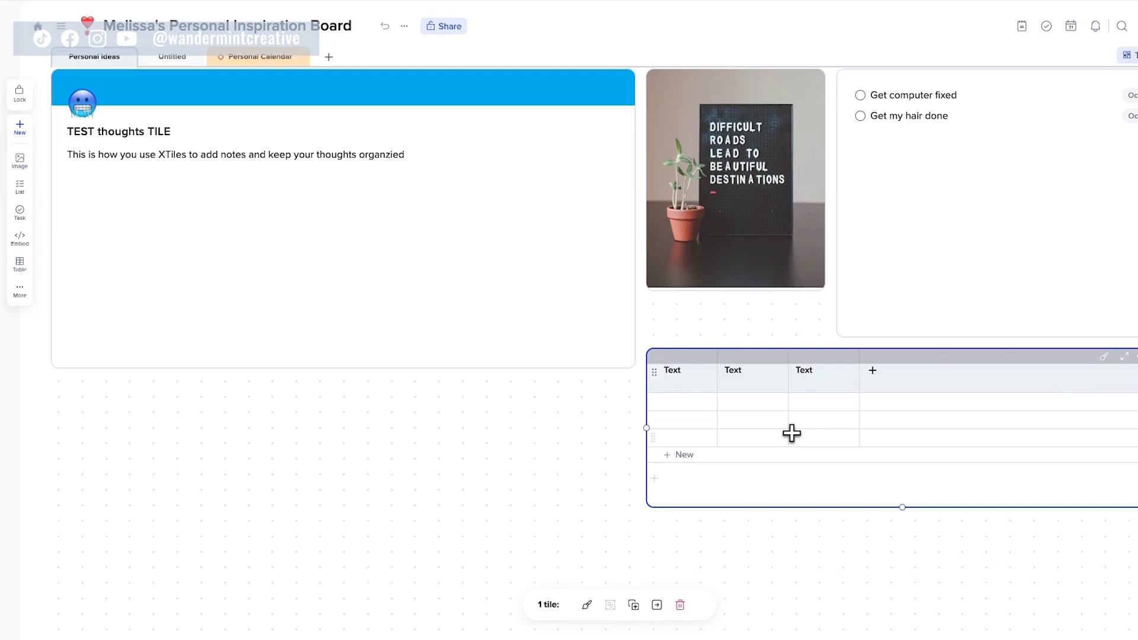
drag(720, 354, 129, 385)
drag(581, 533, 630, 536)
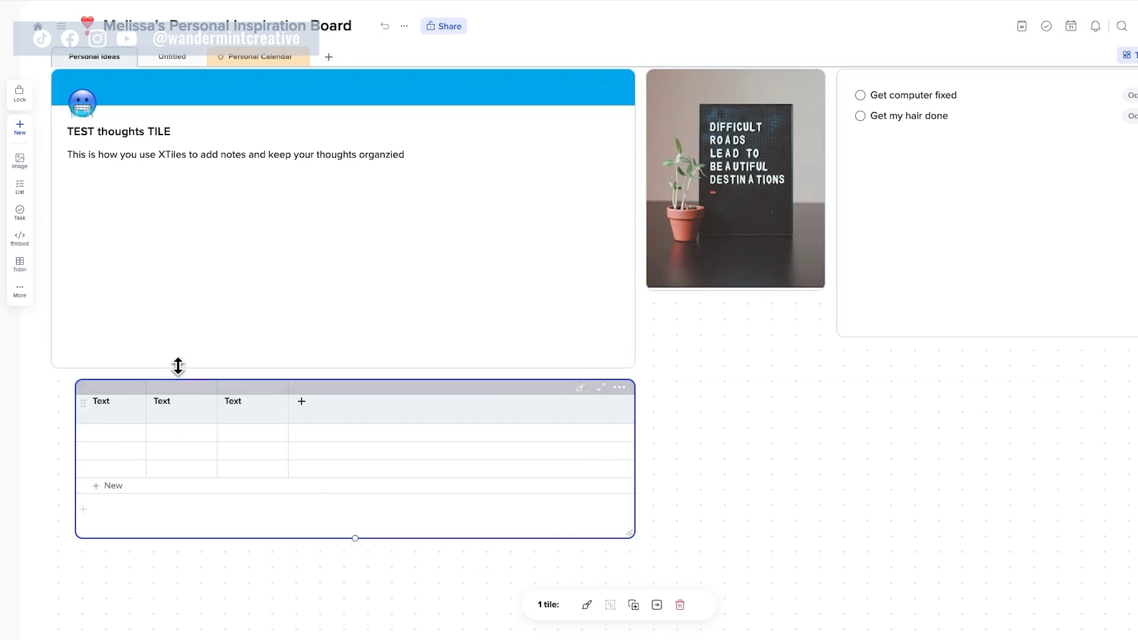
drag(173, 383, 144, 381)
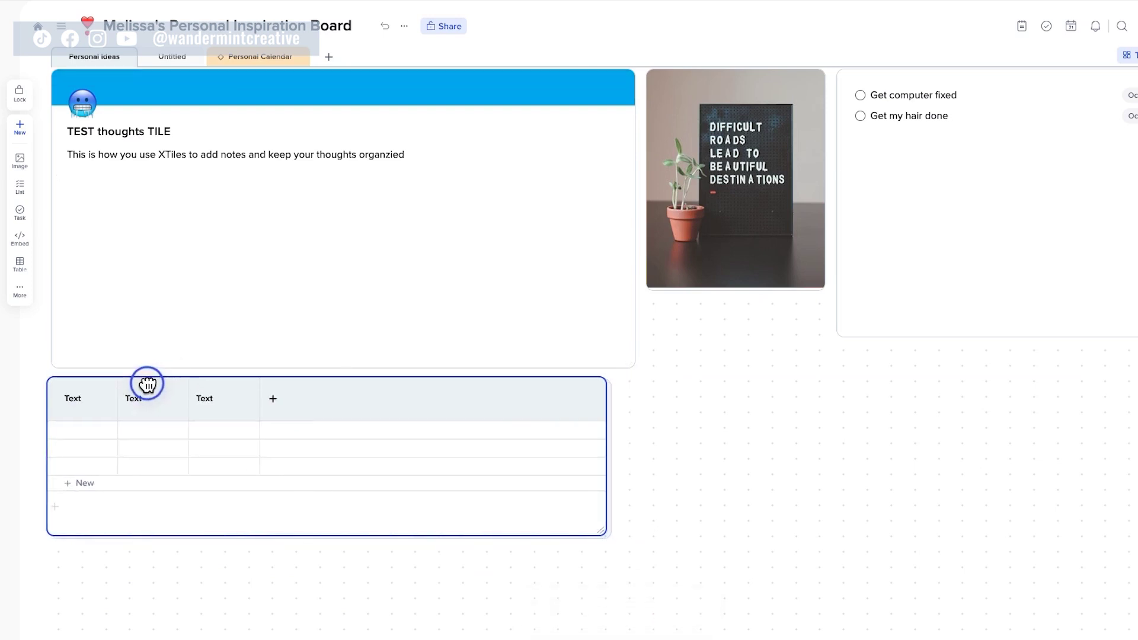
Name the table's first column "Book Name" and its second column "Author"
click(77, 405)
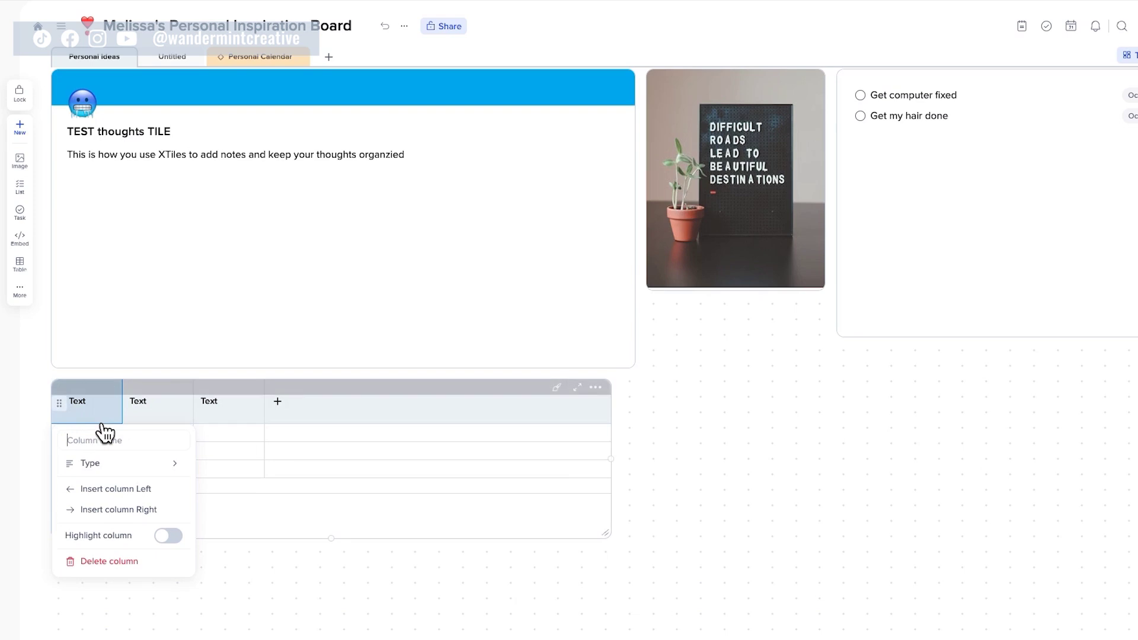
text(Book Name)
click(142, 400)
text(Author)
Enter "Has it been Read" as the third column's name and set the column type to Checkbox
click(240, 403)
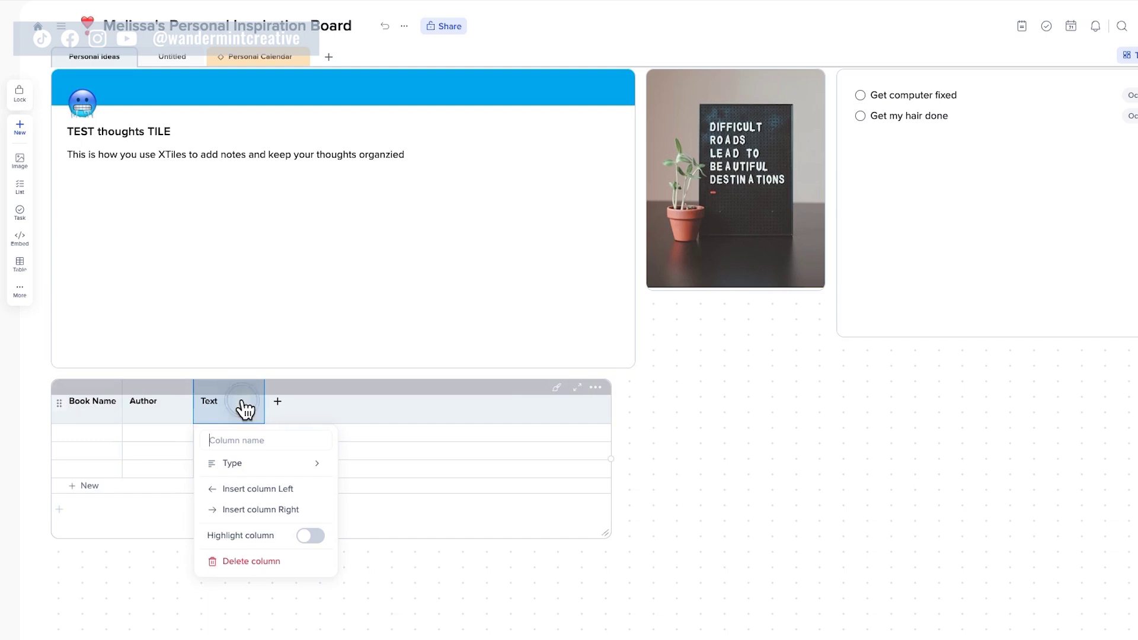
text(Has it been Read)
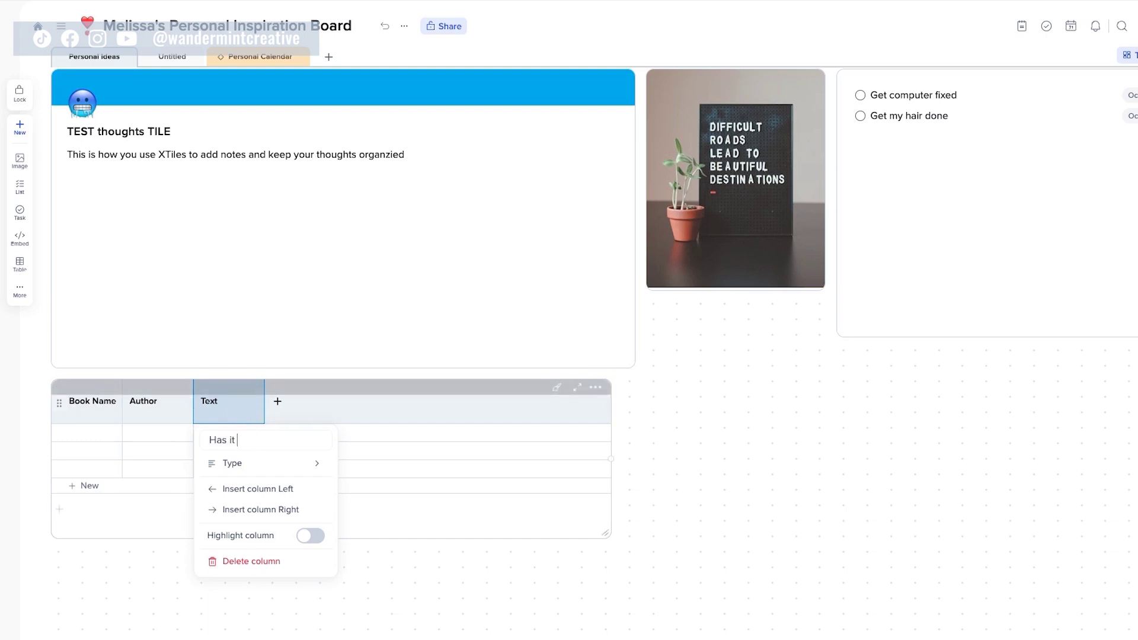
click(276, 469)
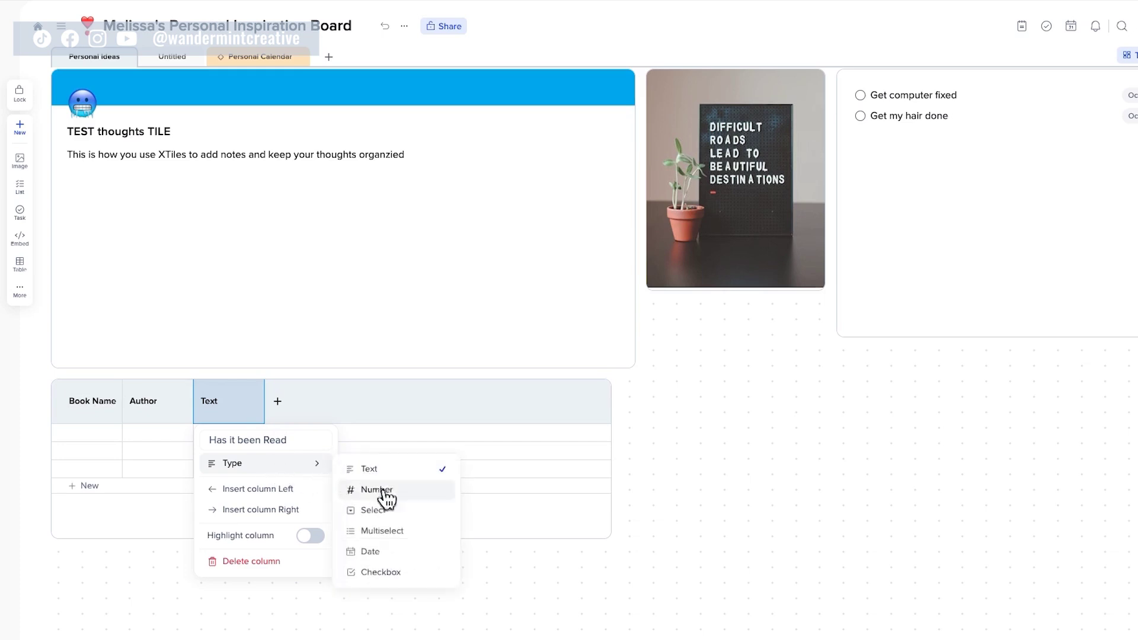
click(381, 573)
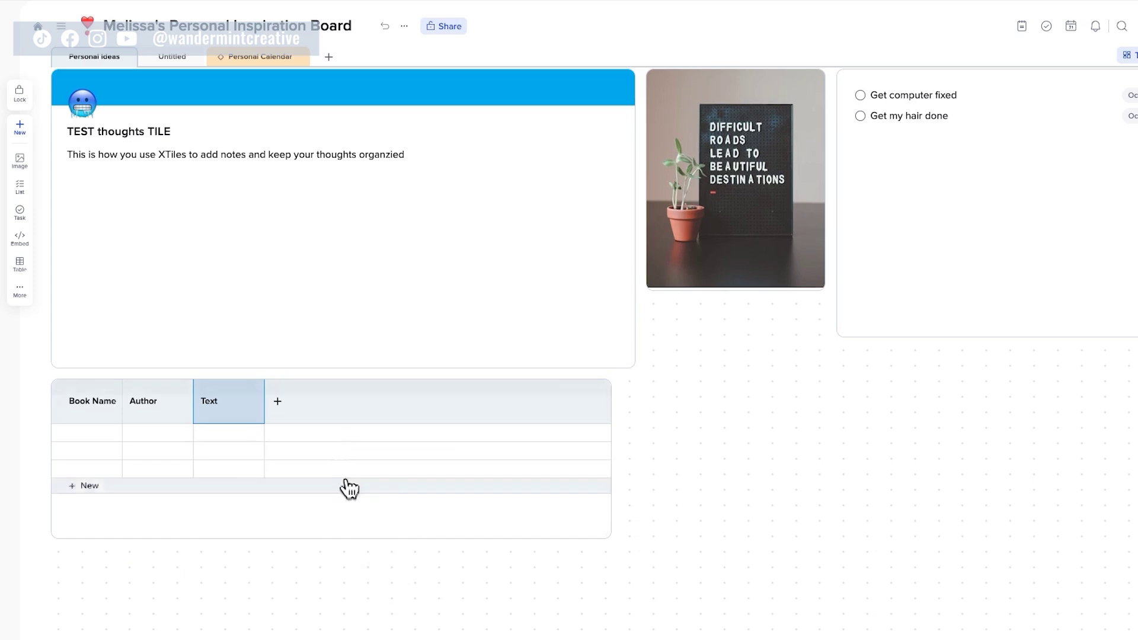
Add a fourth table column named "Date Completed" and set its type to Date
click(278, 402)
text(Date Completed)
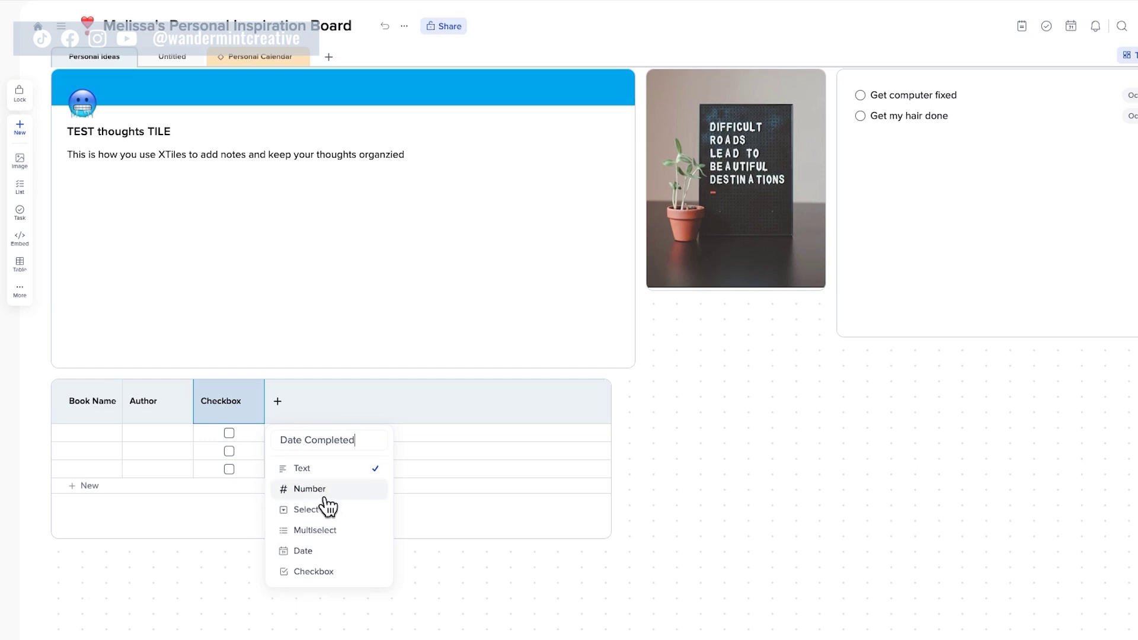
click(337, 470)
click(300, 407)
mouse_move(388, 473)
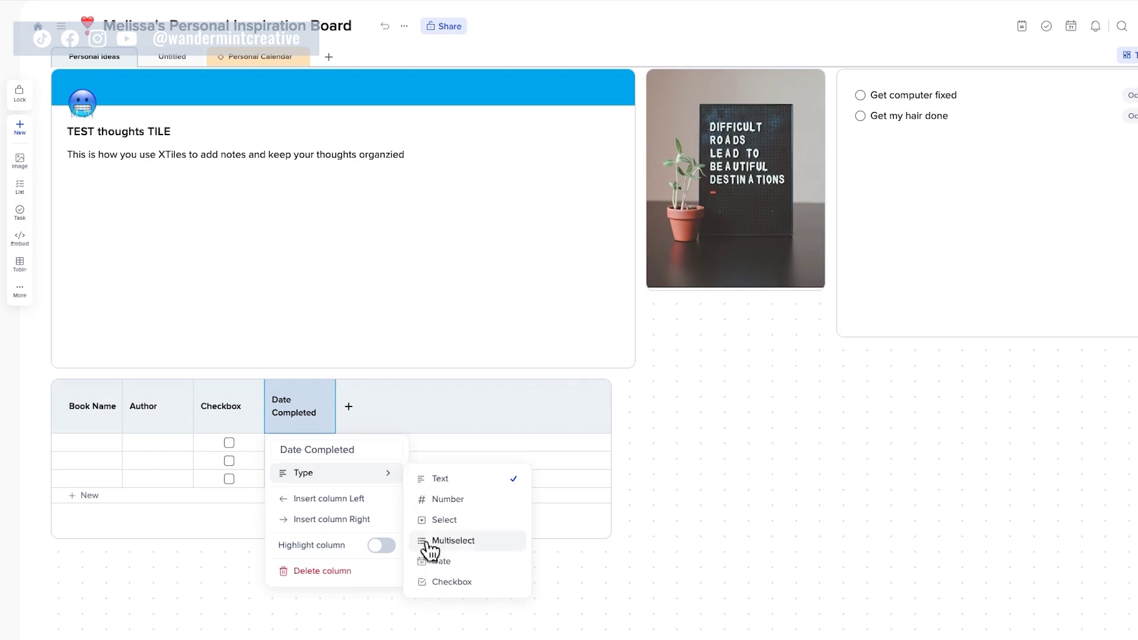
click(440, 562)
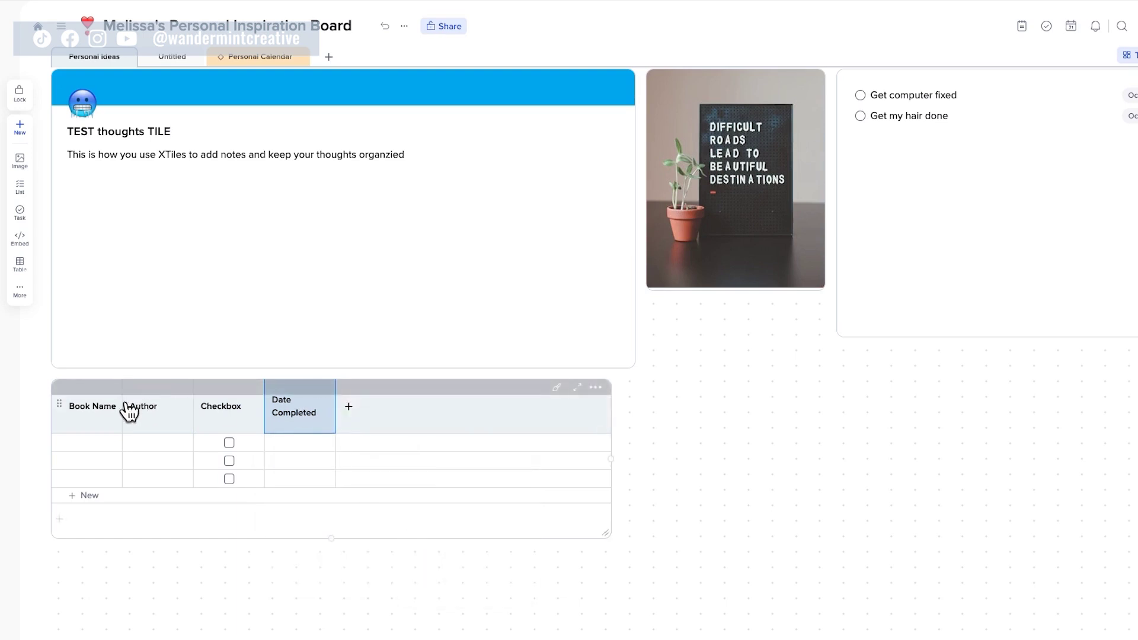
Widen the Book Name, Author and Date Completed columns so the table fills the width of its tile
drag(122, 408, 383, 415)
drag(526, 415, 588, 419)
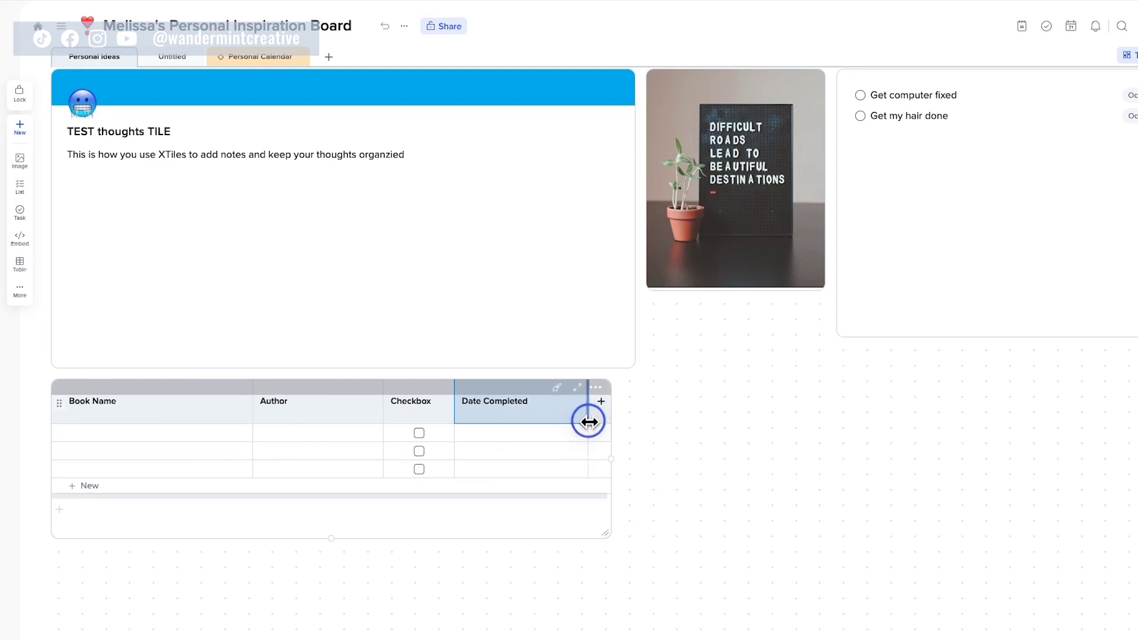
click(173, 428)
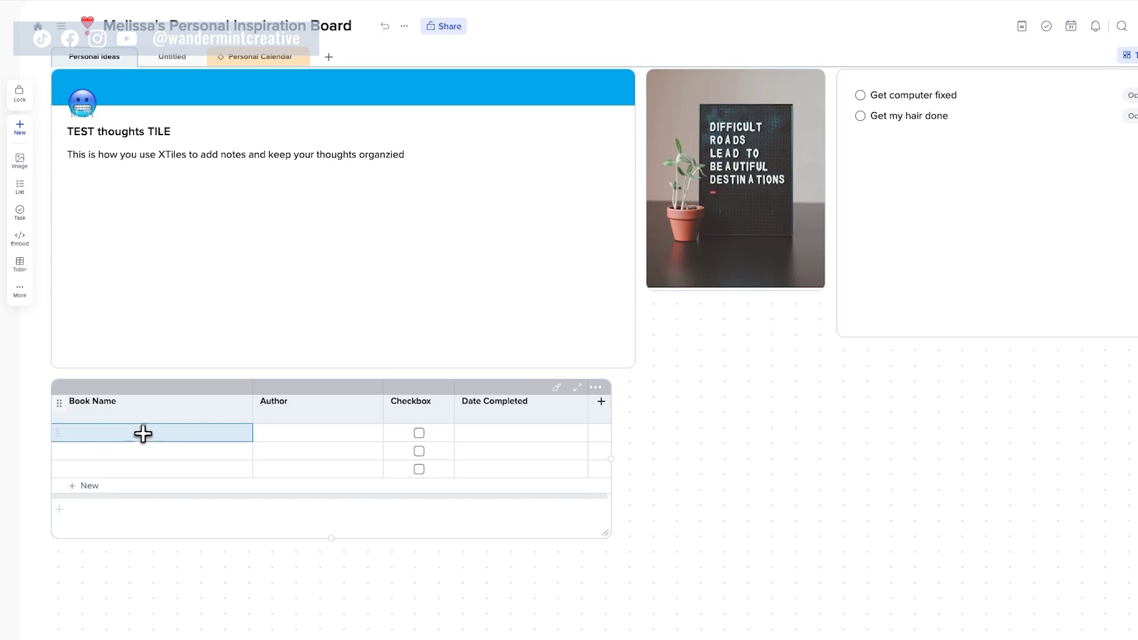
Tick the checkboxes in all three table rows and reduce the height of the table tile
click(419, 433)
click(419, 451)
click(419, 470)
click(500, 437)
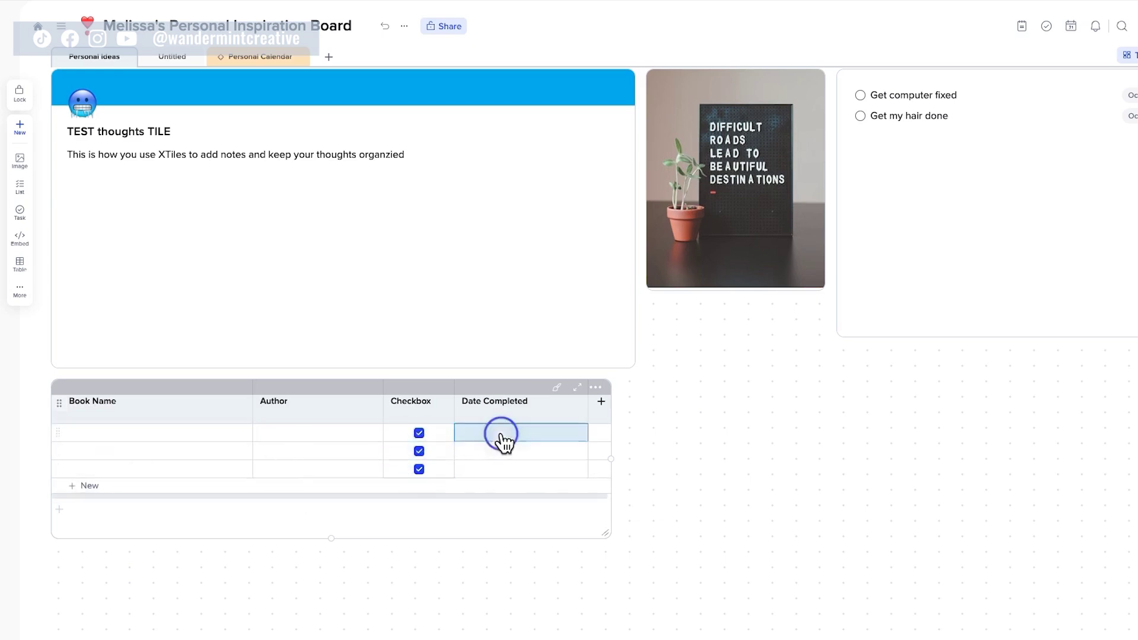
click(343, 528)
drag(341, 537, 350, 491)
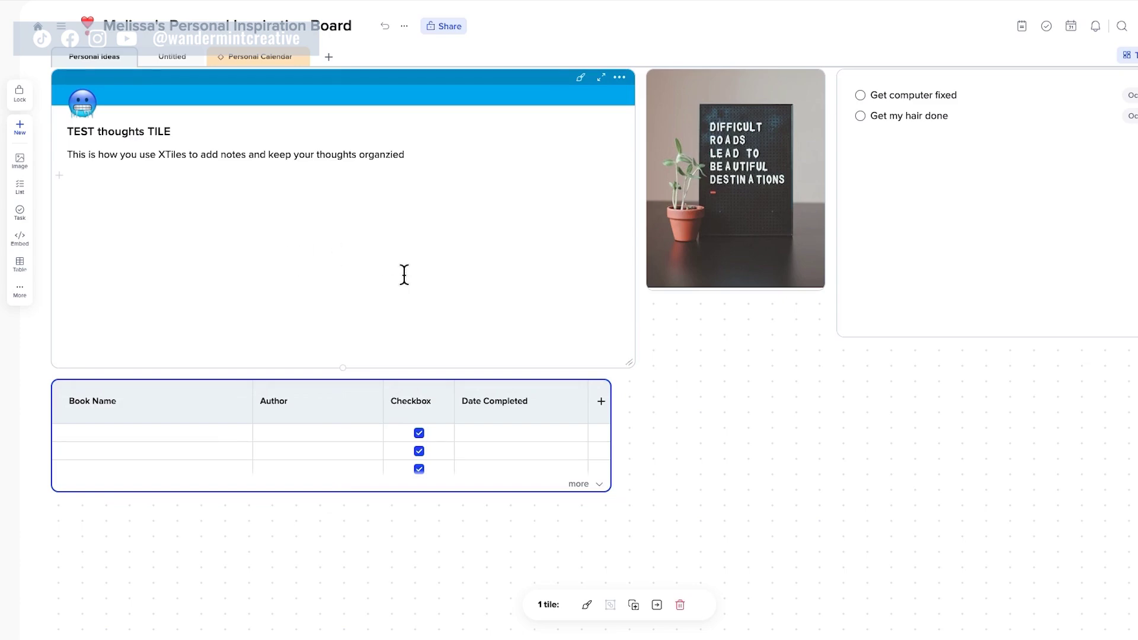
Return to the workspace home page and open the Content Planner project
scroll(711, 315, up, 3)
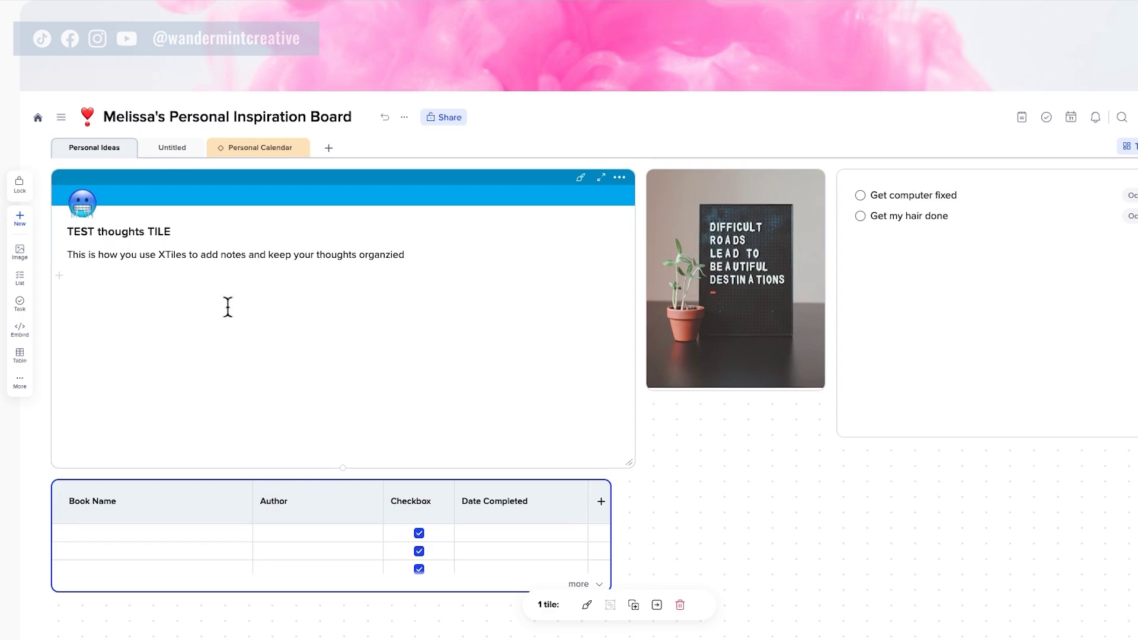
click(36, 119)
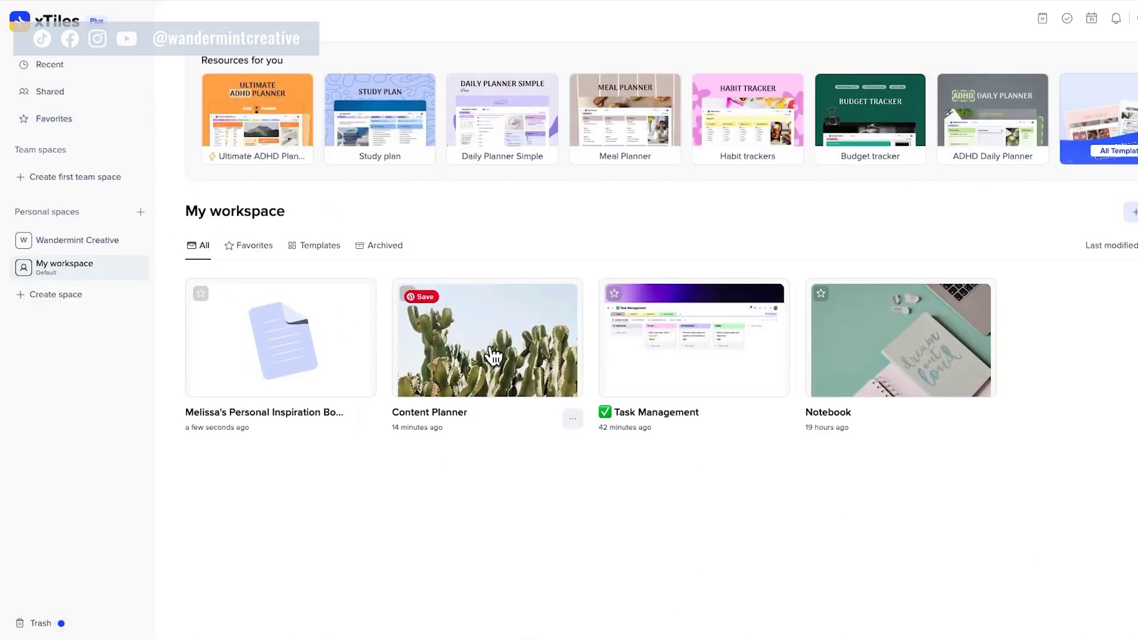
click(492, 356)
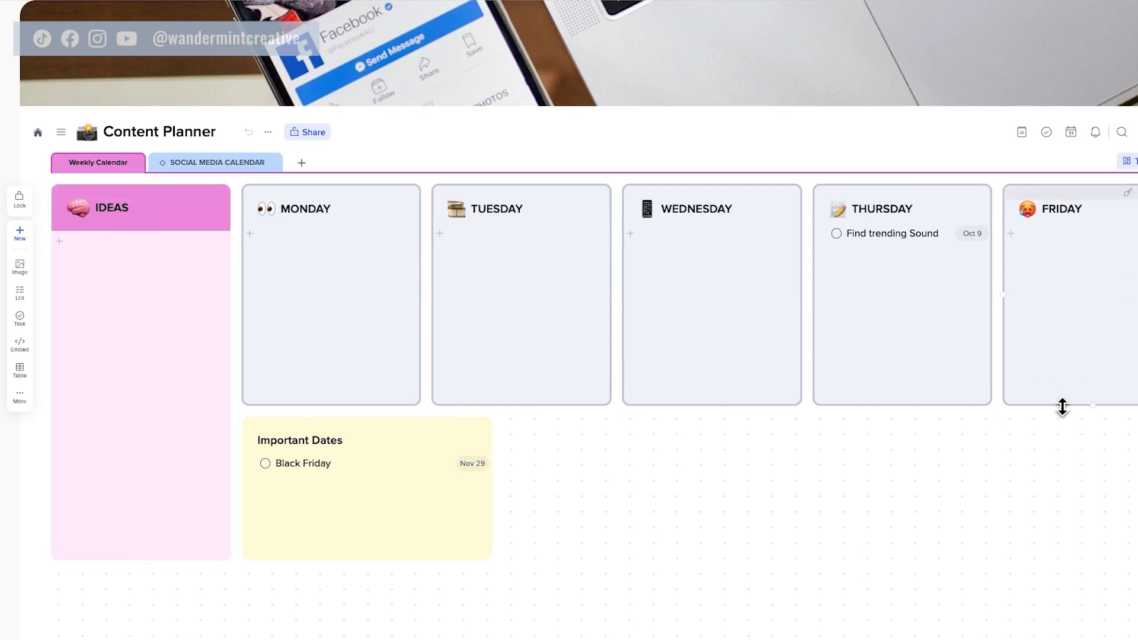
Add "Trending Sound Video" to the Monday tile, "Caraousel Post" to Tuesday and "Talking Head Video" to Wednesday
click(93, 270)
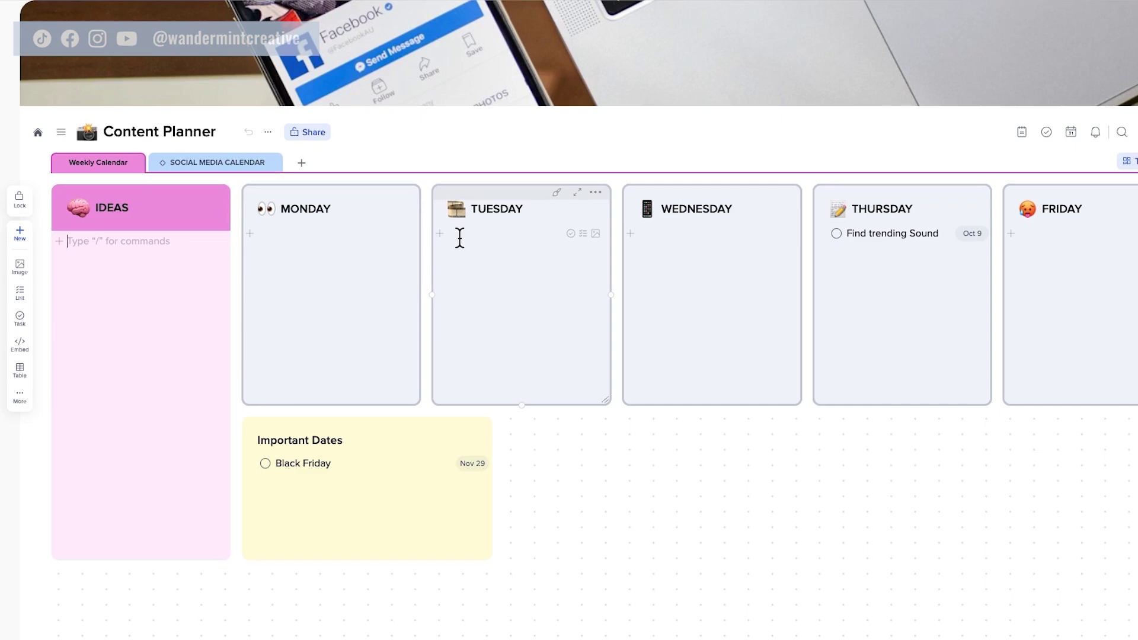
click(250, 234)
click(281, 236)
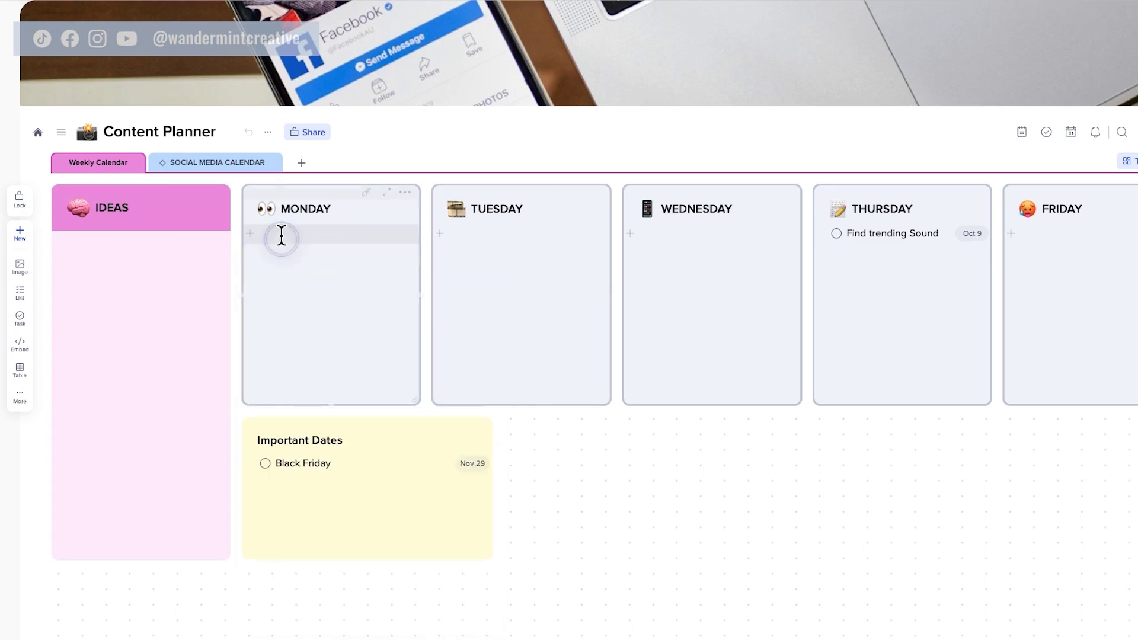
text(Trending Sound Video)
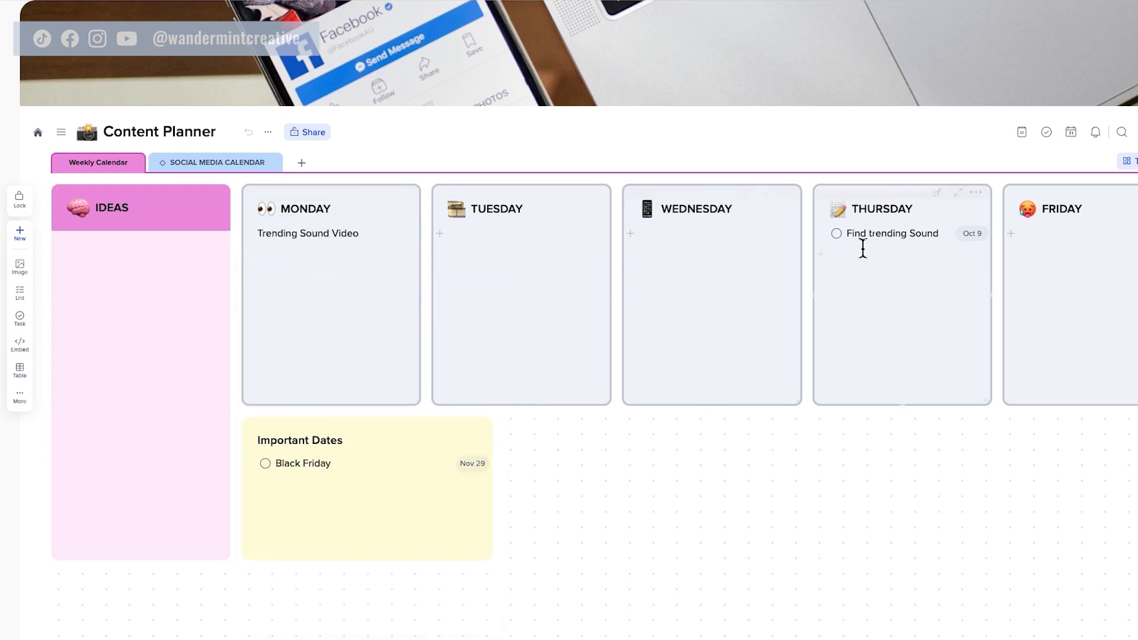
click(496, 235)
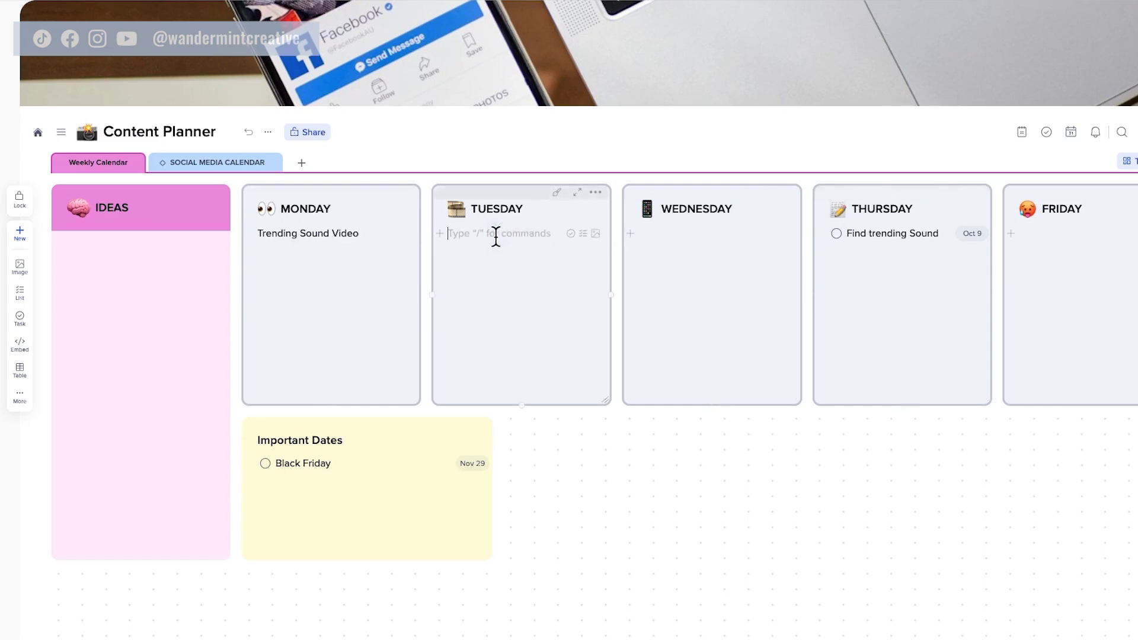
text(Caraousel Post)
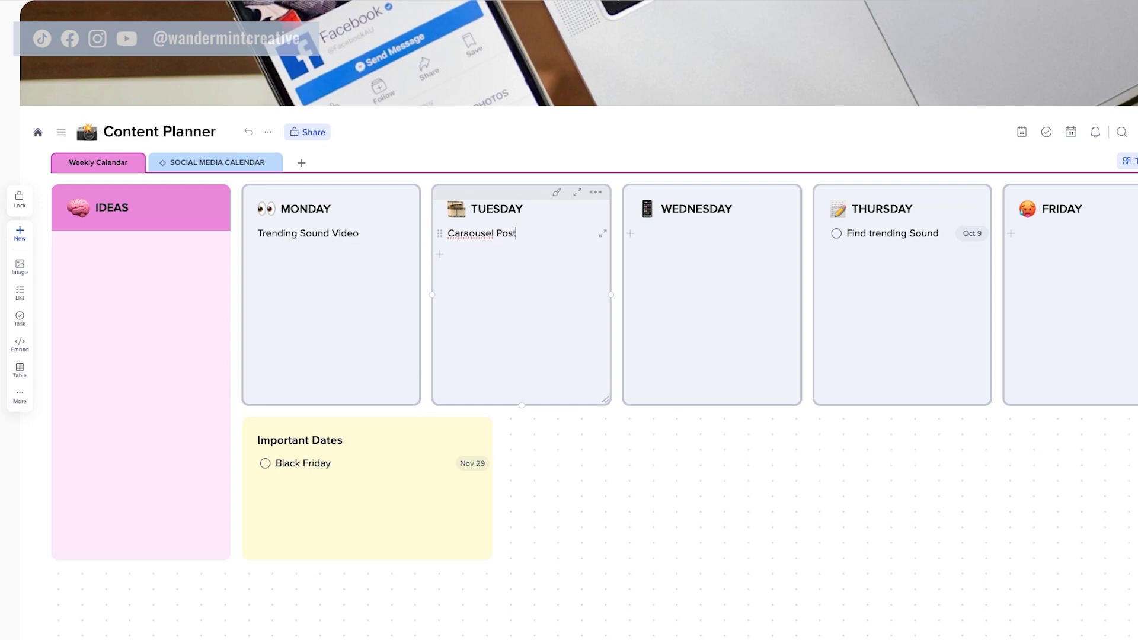
click(668, 236)
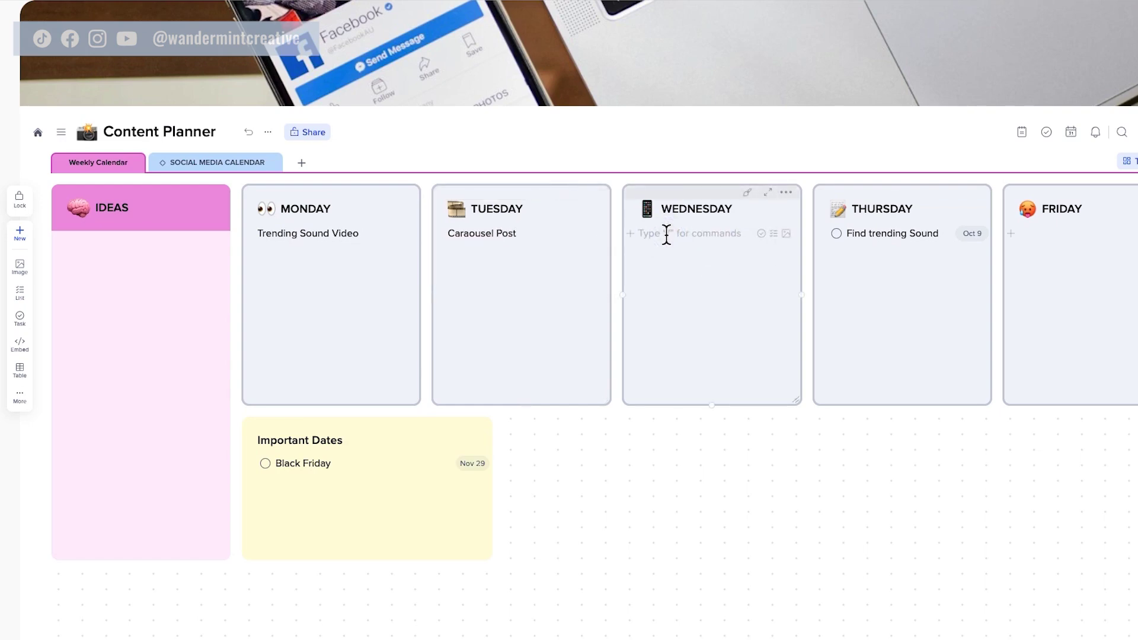
text(Talking Head Video)
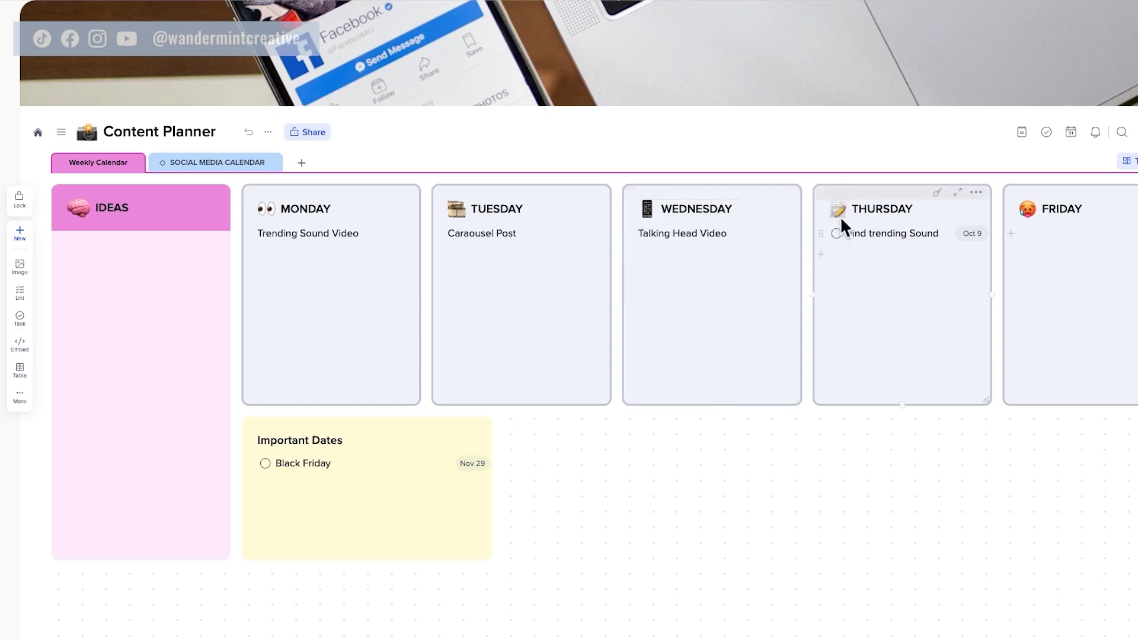
Add the task "Write out the script" below "Talking Head Video" in the Wednesday tile, dated October 16, 2024
drag(853, 233, 943, 236)
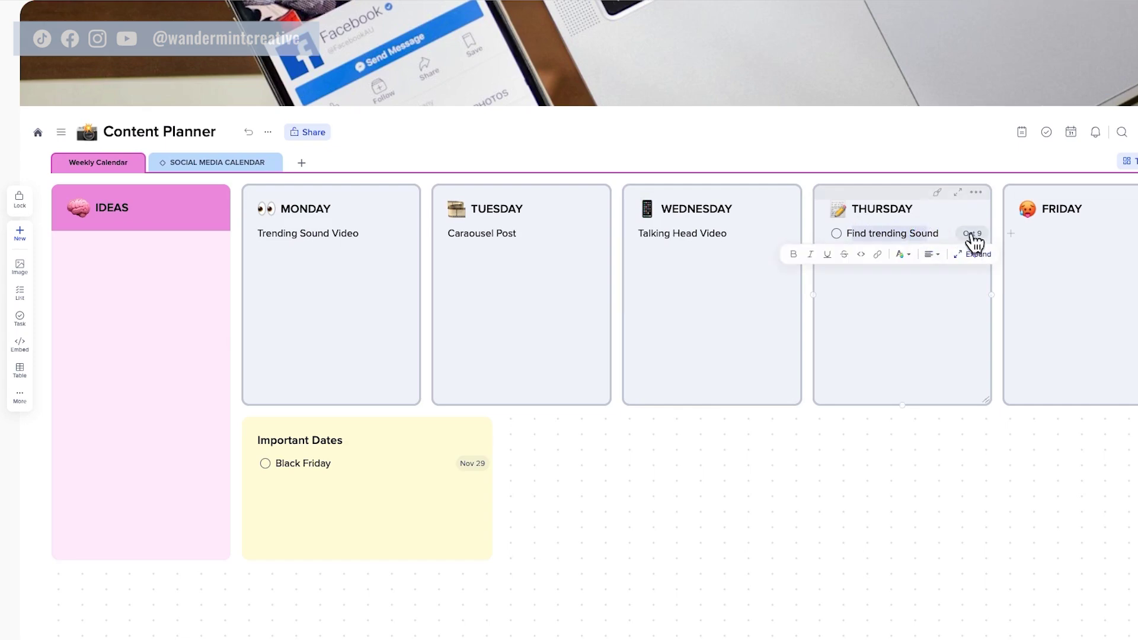
click(637, 251)
click(630, 255)
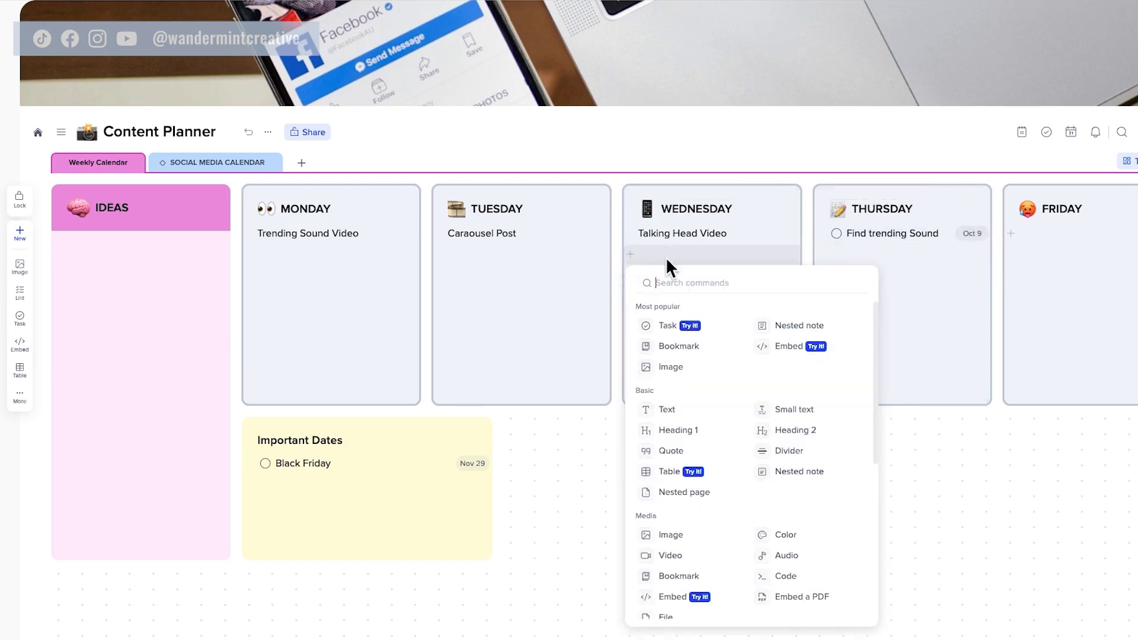
click(666, 324)
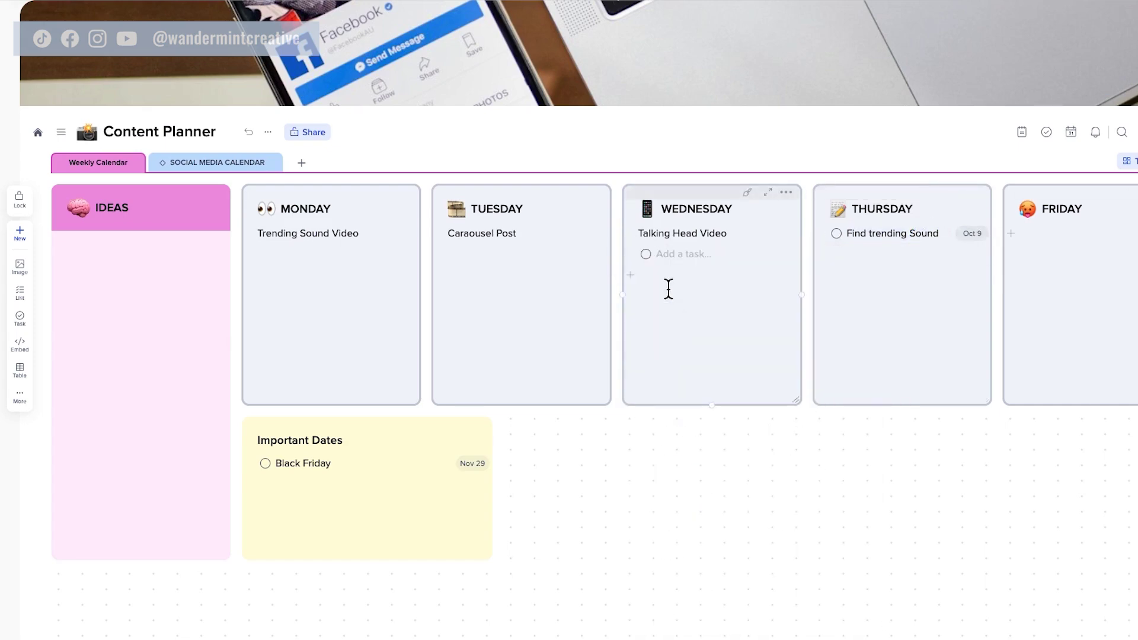
text(Write out the script)
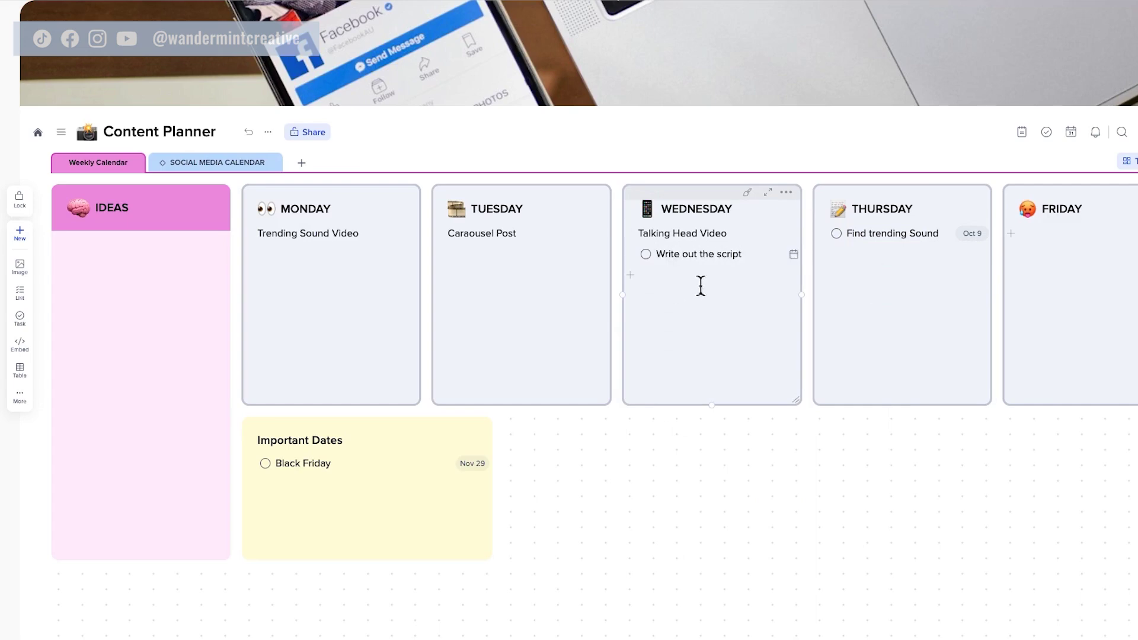
click(794, 255)
click(852, 368)
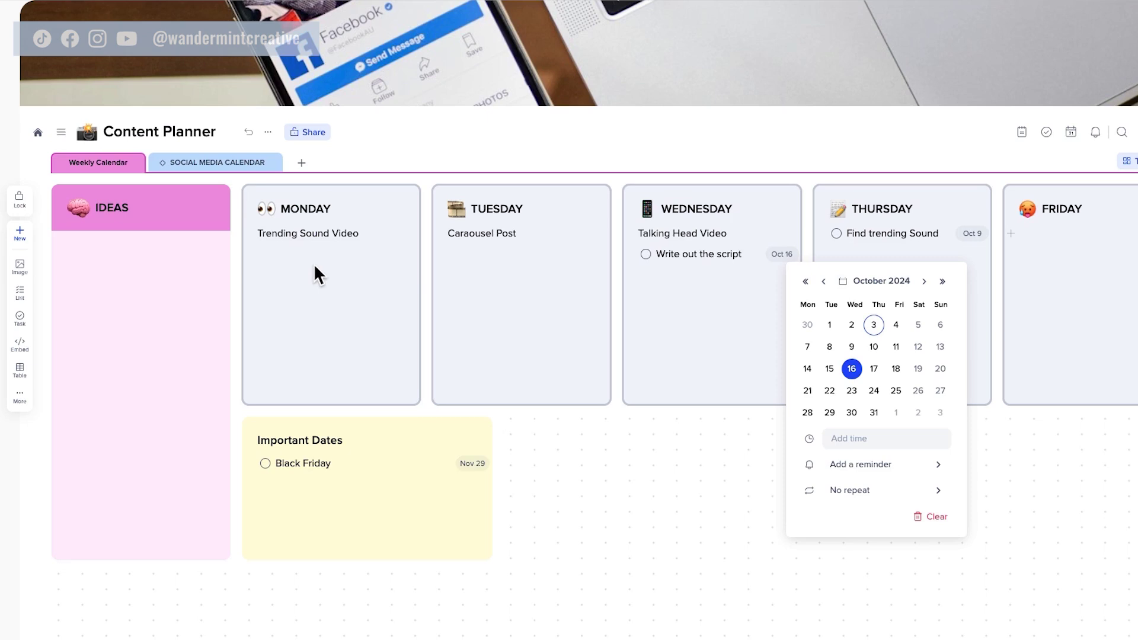
Duplicate the Weekly Calendar page without its data
click(100, 160)
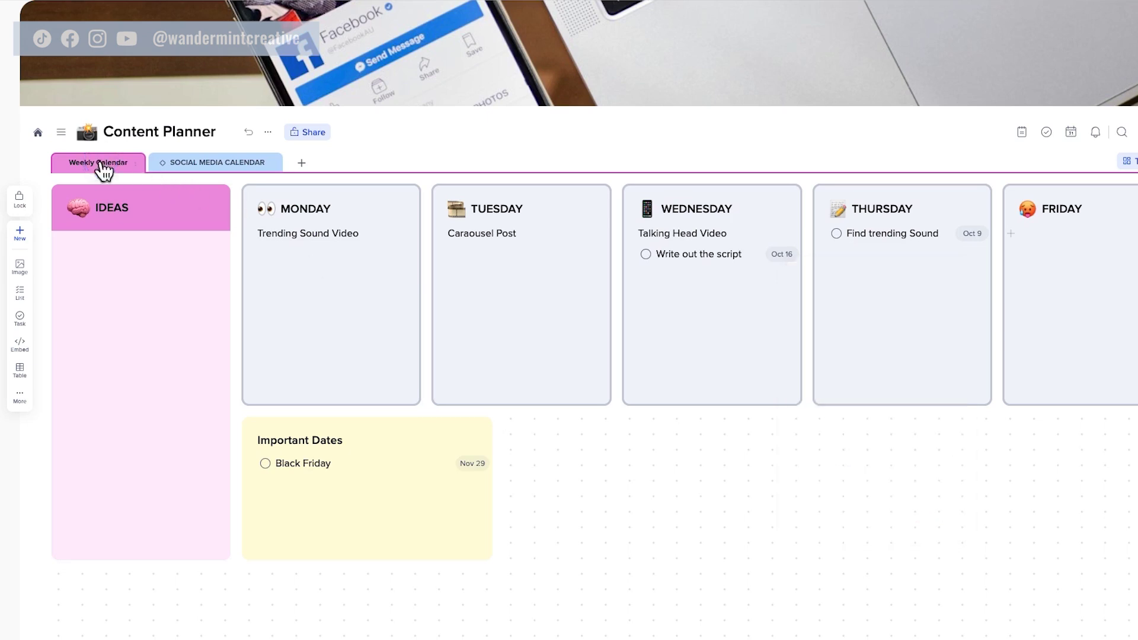
click(136, 160)
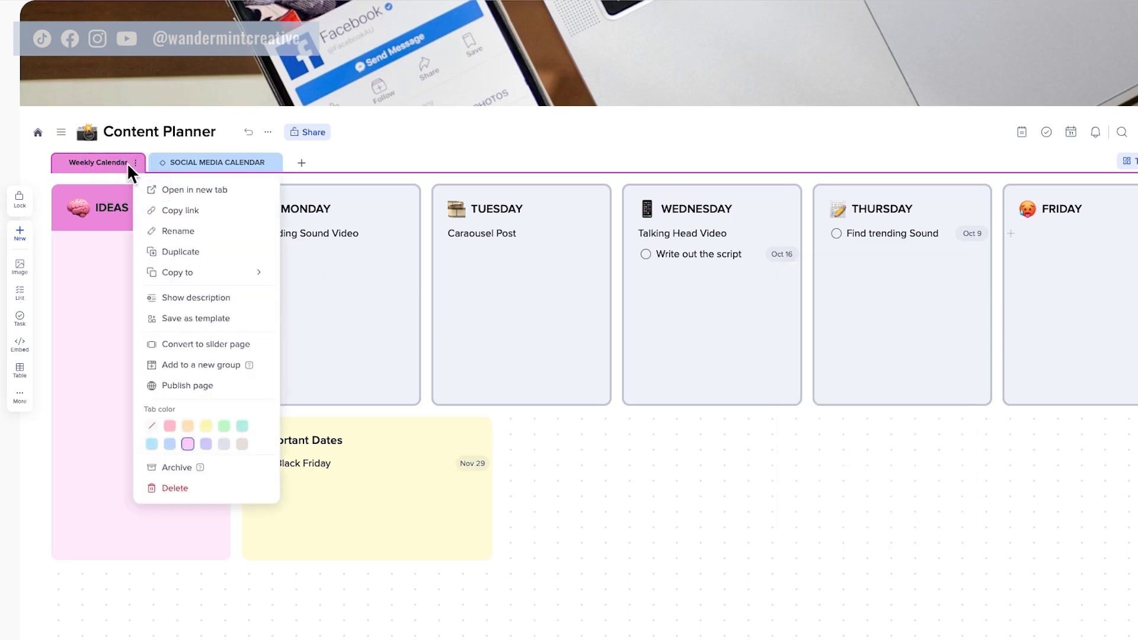
click(184, 251)
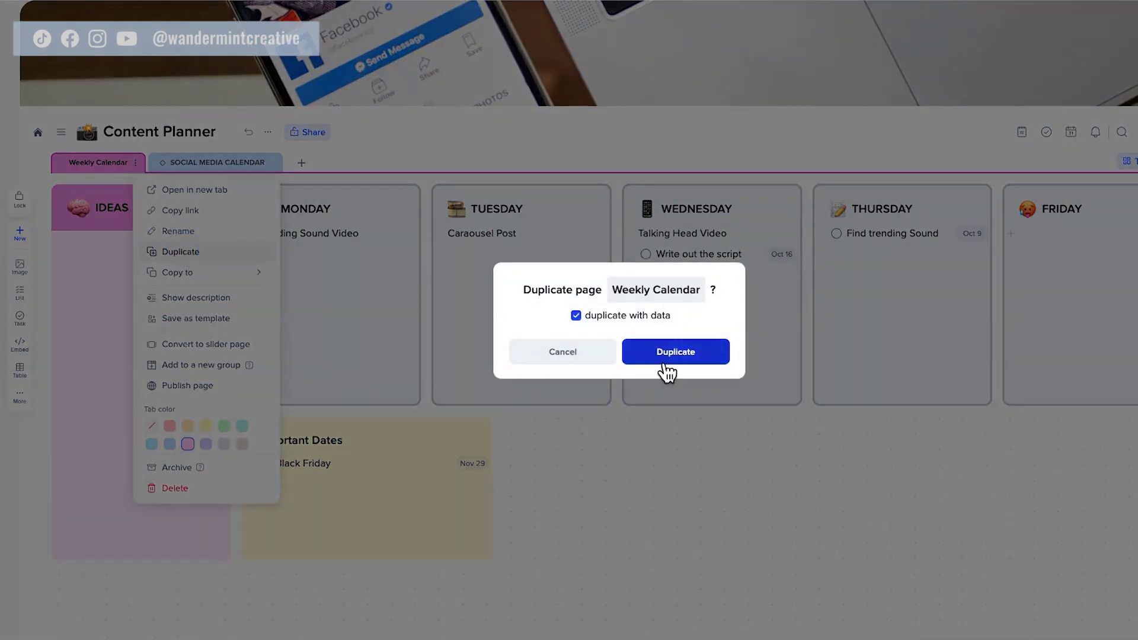
click(576, 316)
click(662, 360)
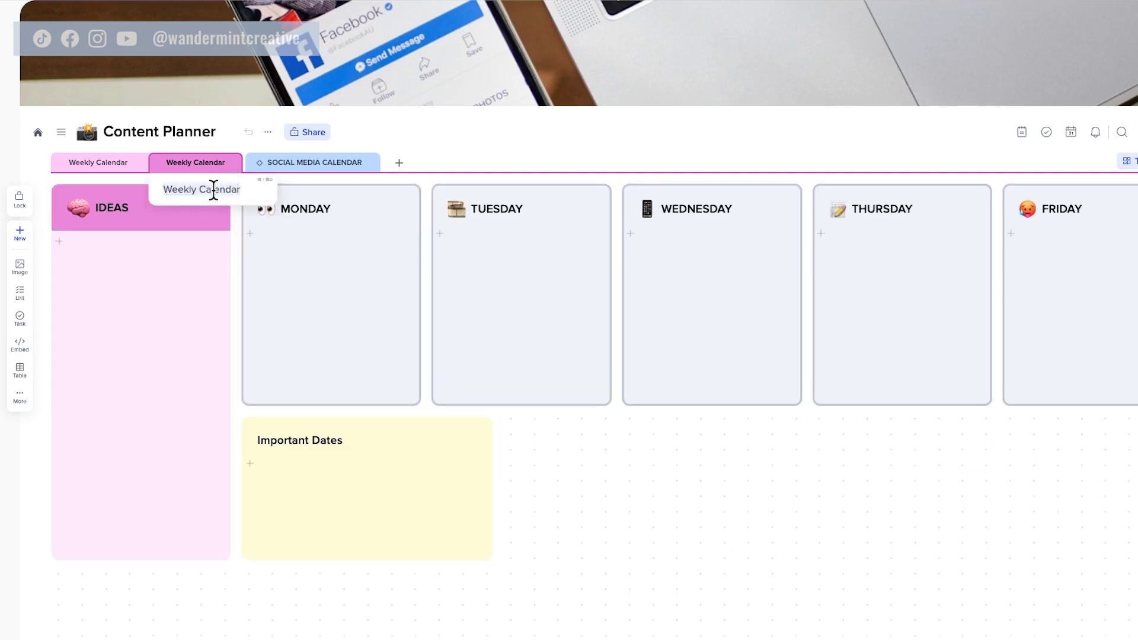
Rename the duplicated calendar page as "October 25th"
text(October 25h)
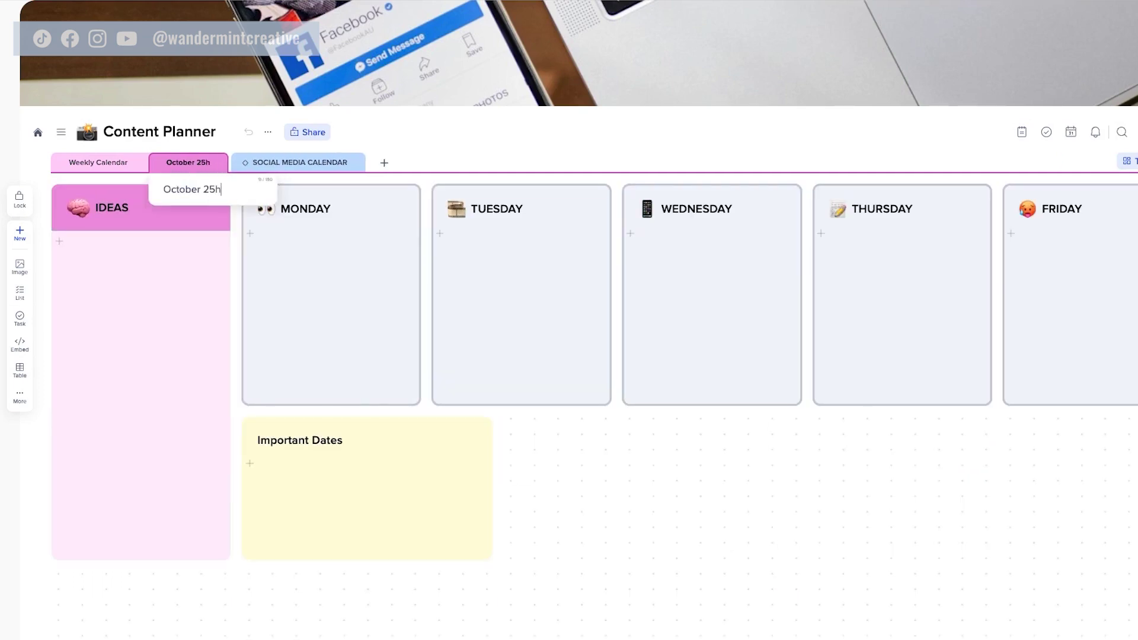
key(BackSpace)
text(th)
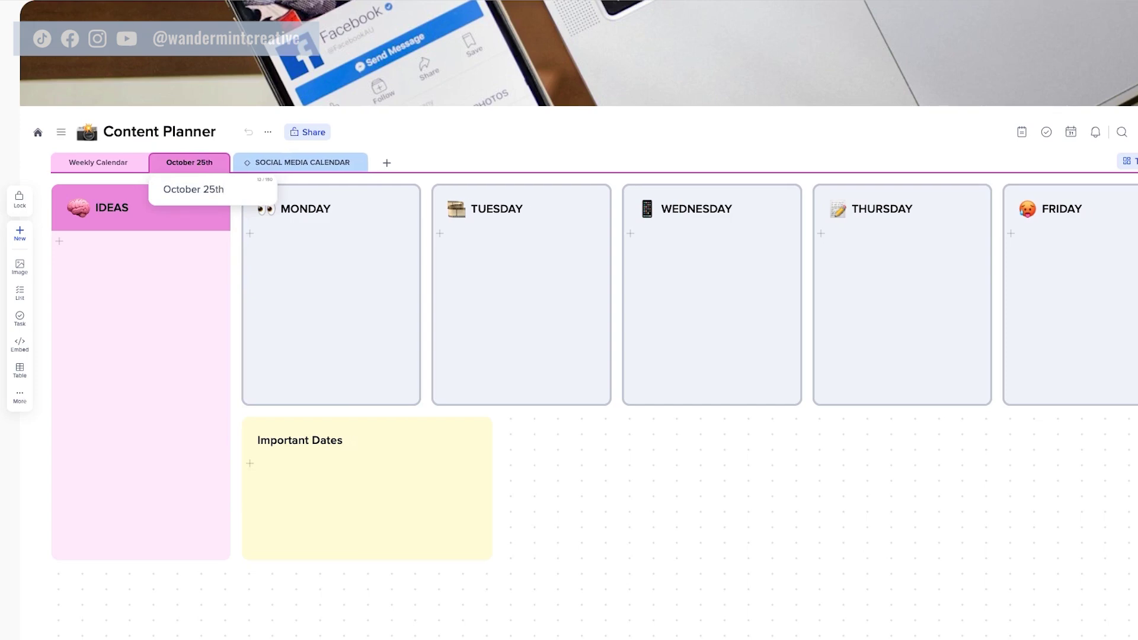
key(Return)
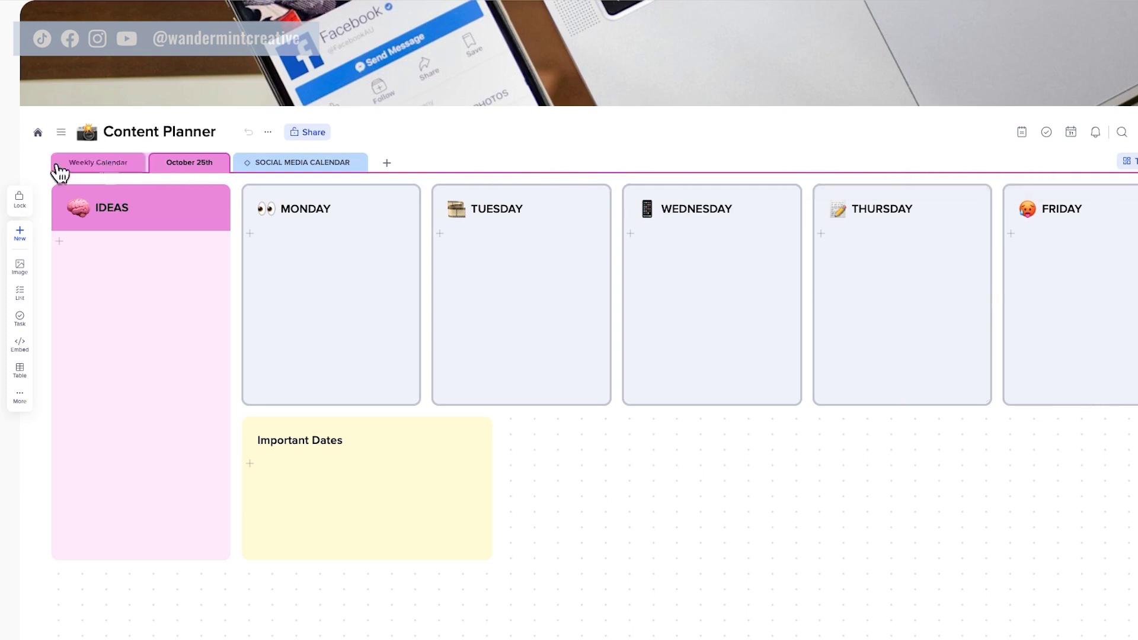
Add the October 25th page to a new group named "Weekly Calendar"
click(220, 164)
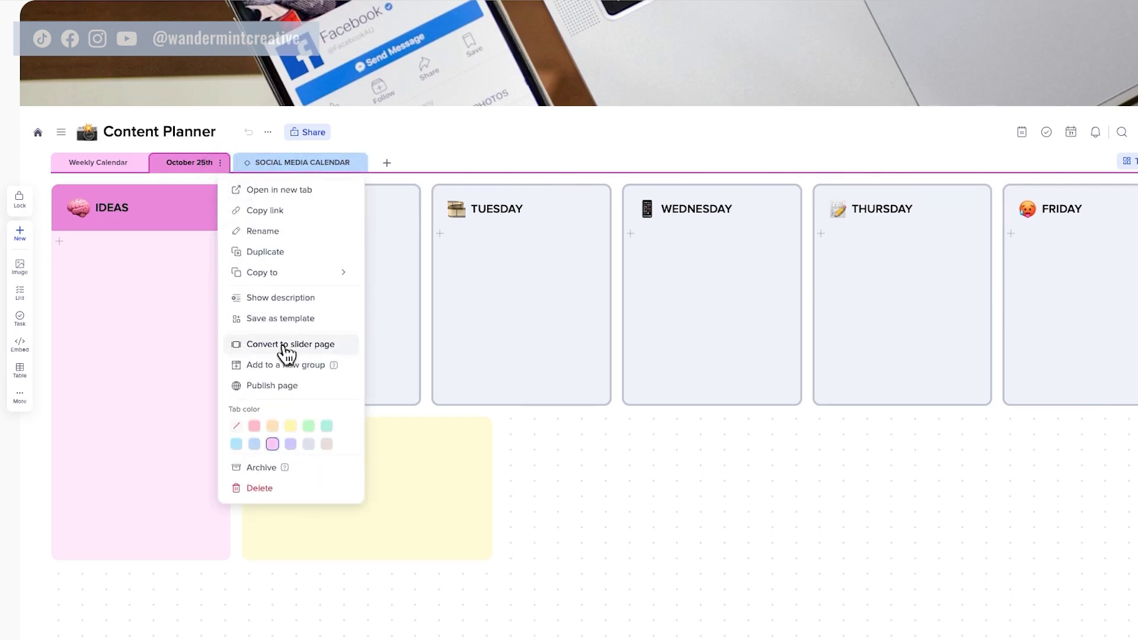
click(289, 365)
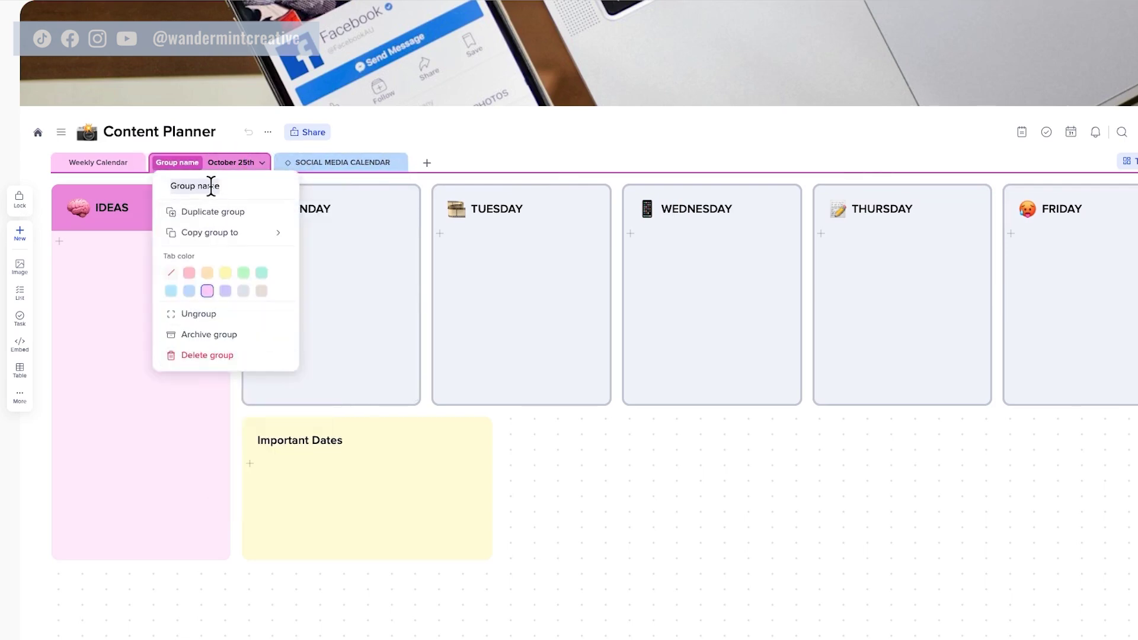
text(Weekly Calendar)
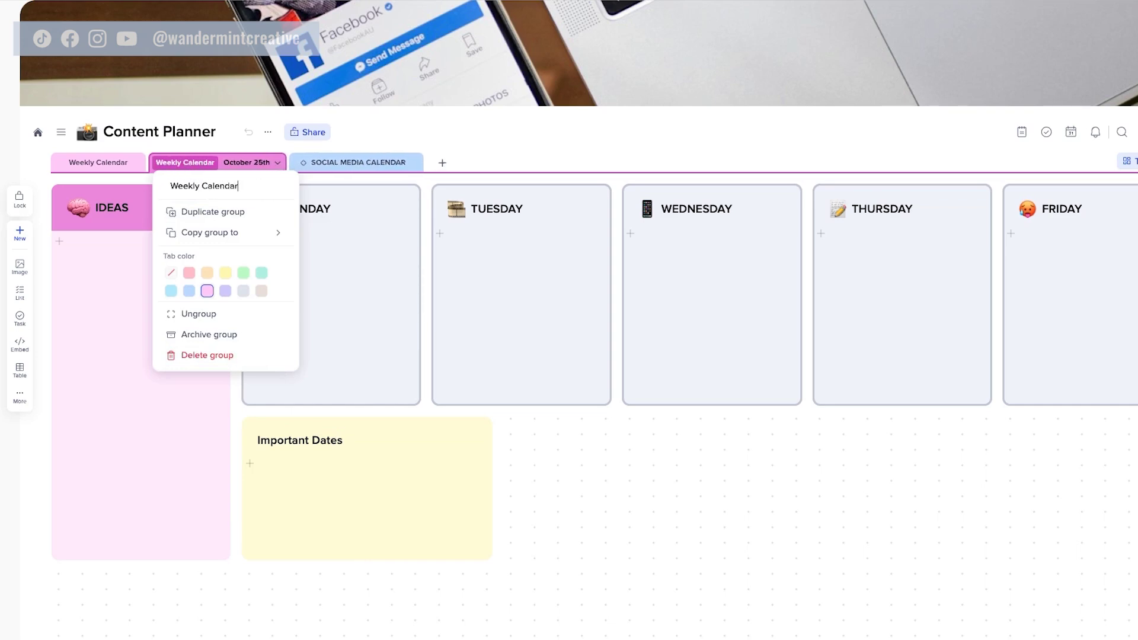
key(Return)
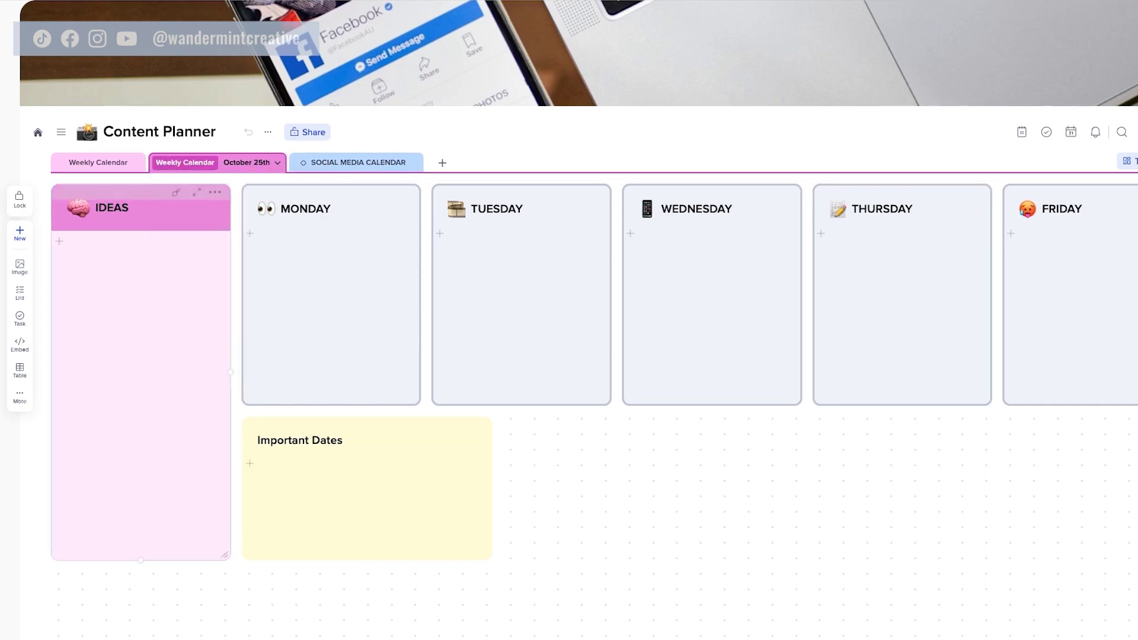
Rename the filled-in Weekly Calendar page as "October 18th"
click(135, 166)
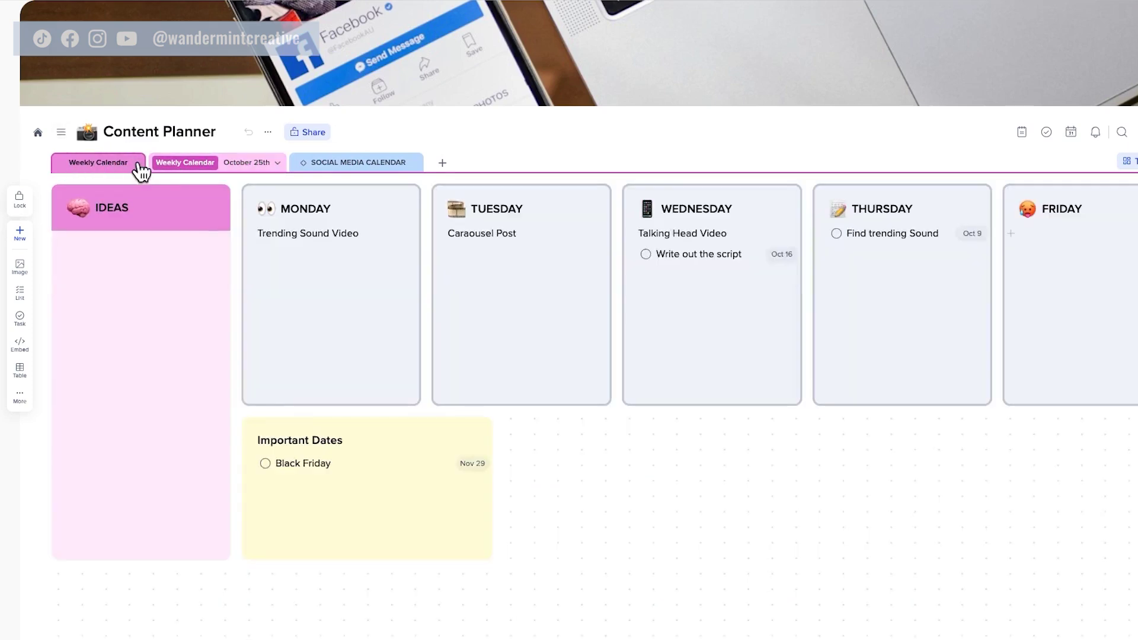
click(137, 161)
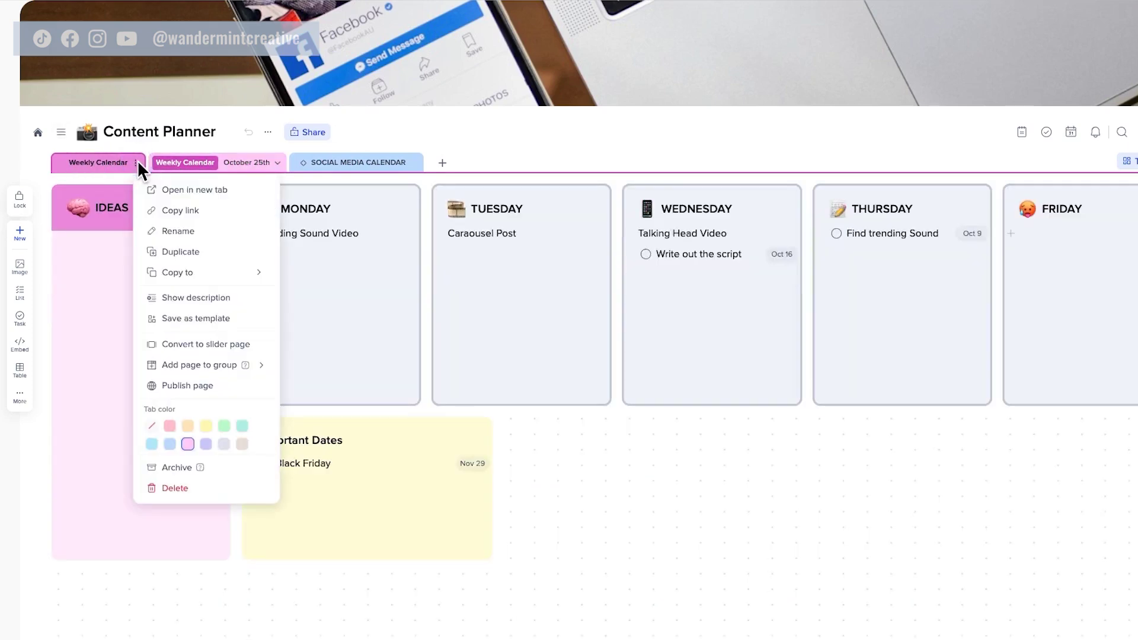
click(187, 227)
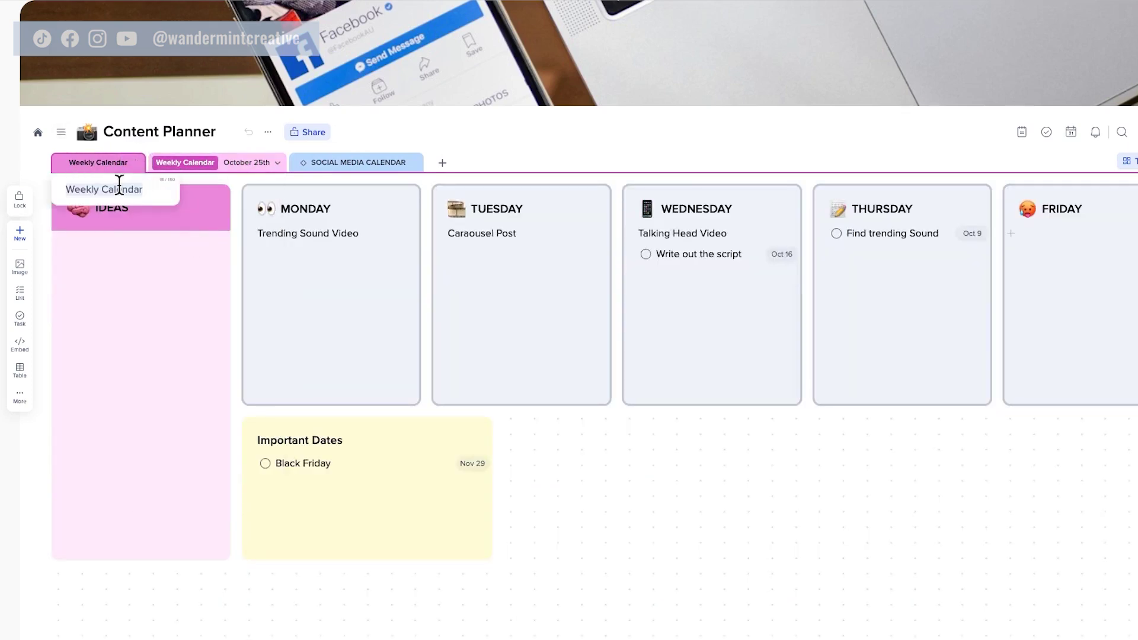
text(October 18th)
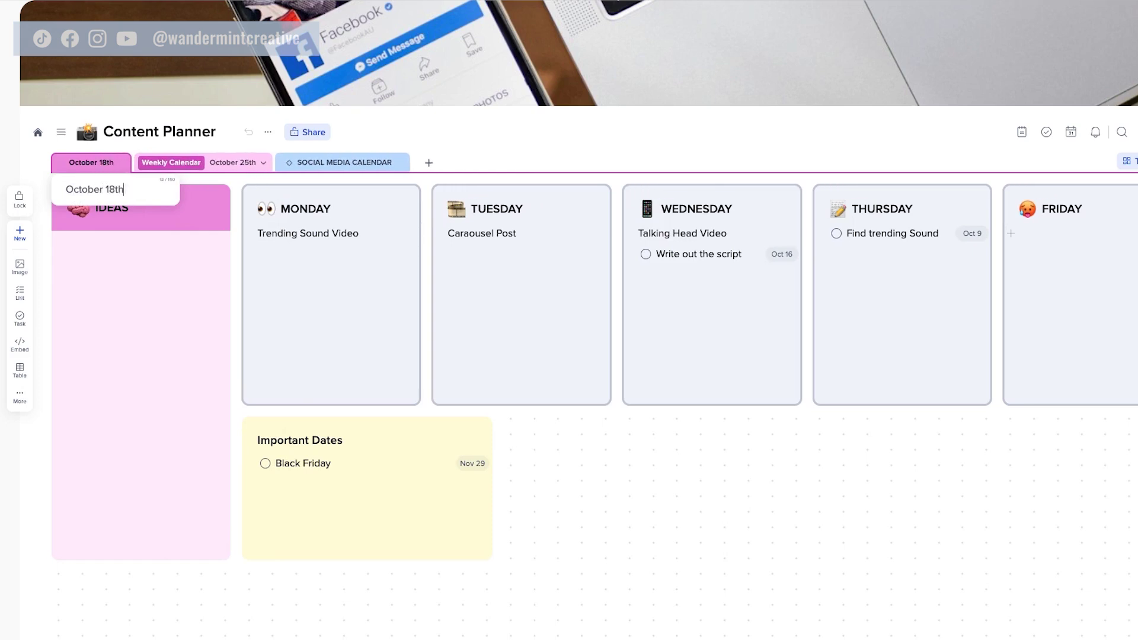
key(Return)
Add the October 18th page to the existing "Weekly Calendar" group and check the group's page list
click(121, 163)
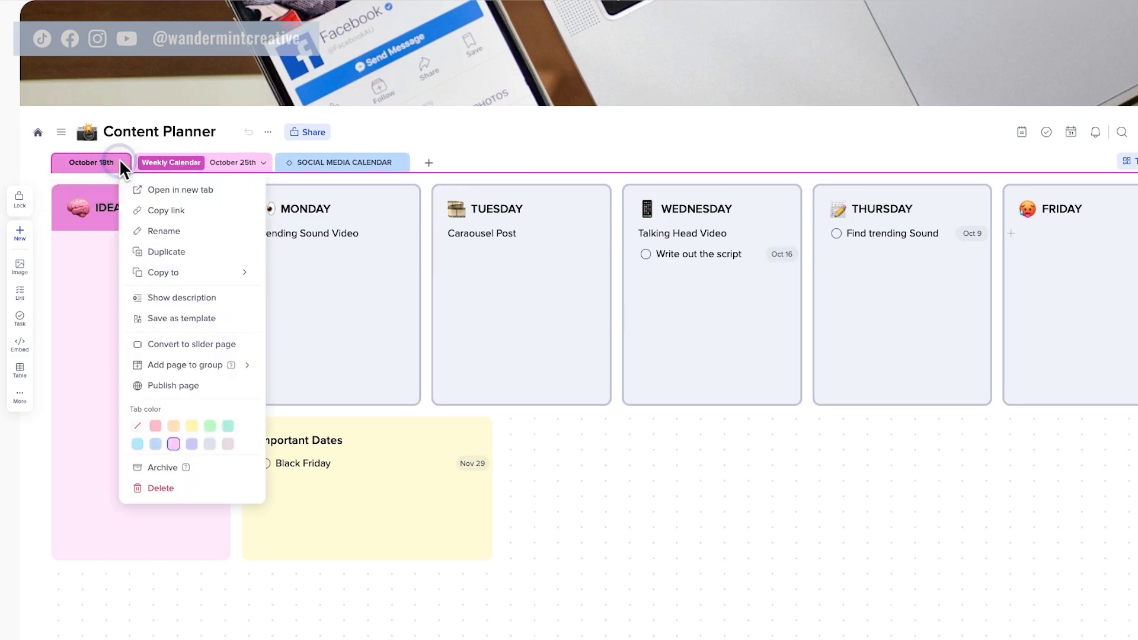
mouse_move(216, 366)
click(302, 396)
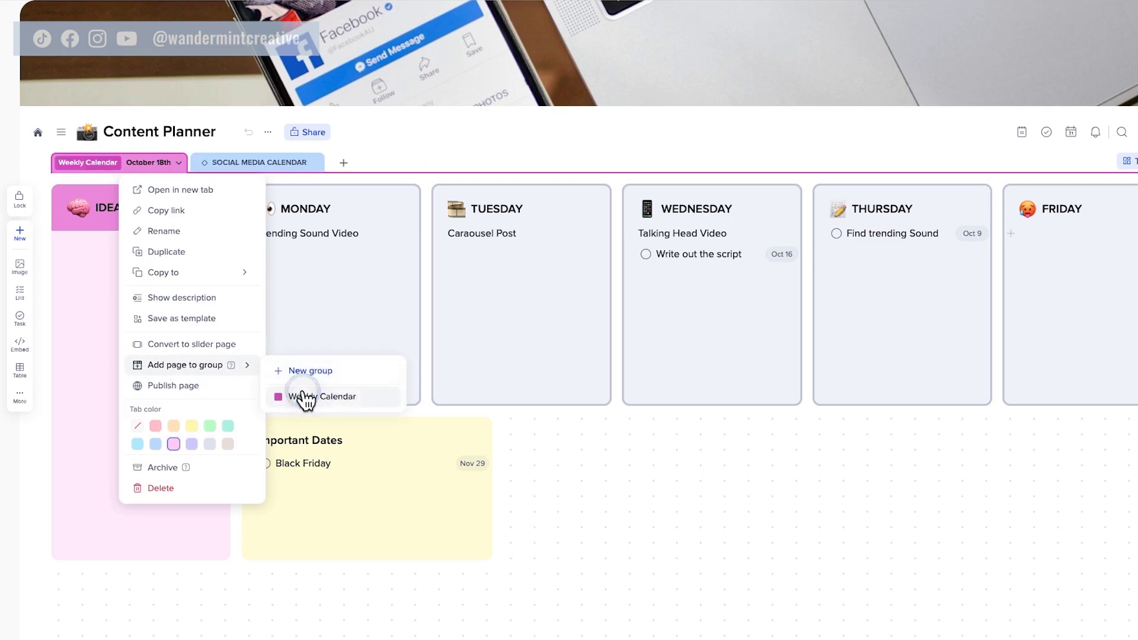
click(179, 164)
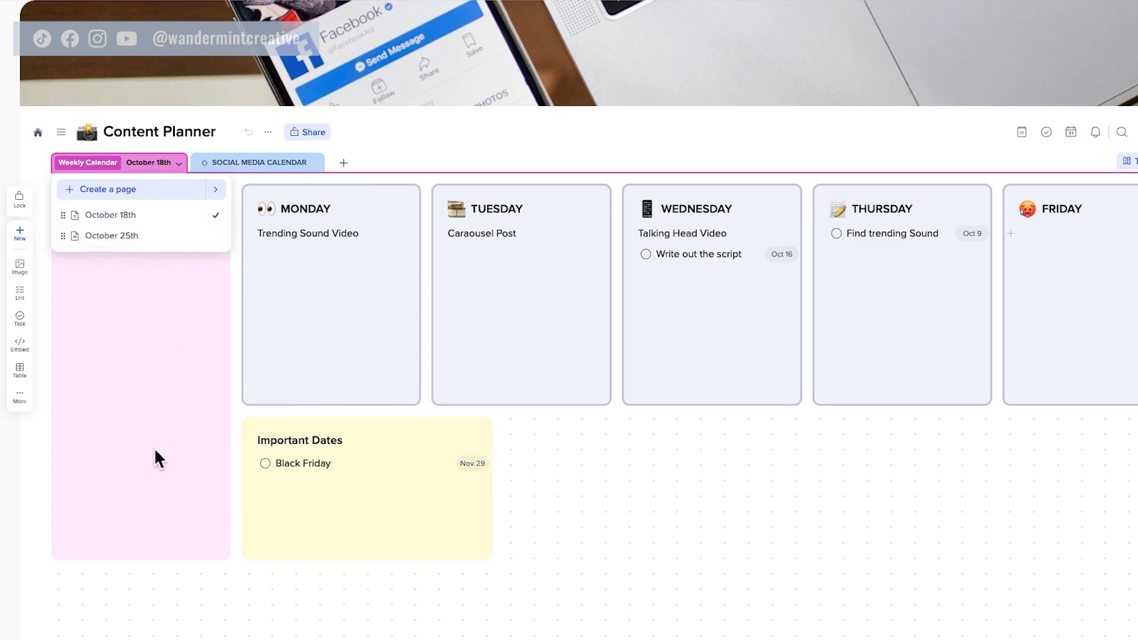
click(608, 474)
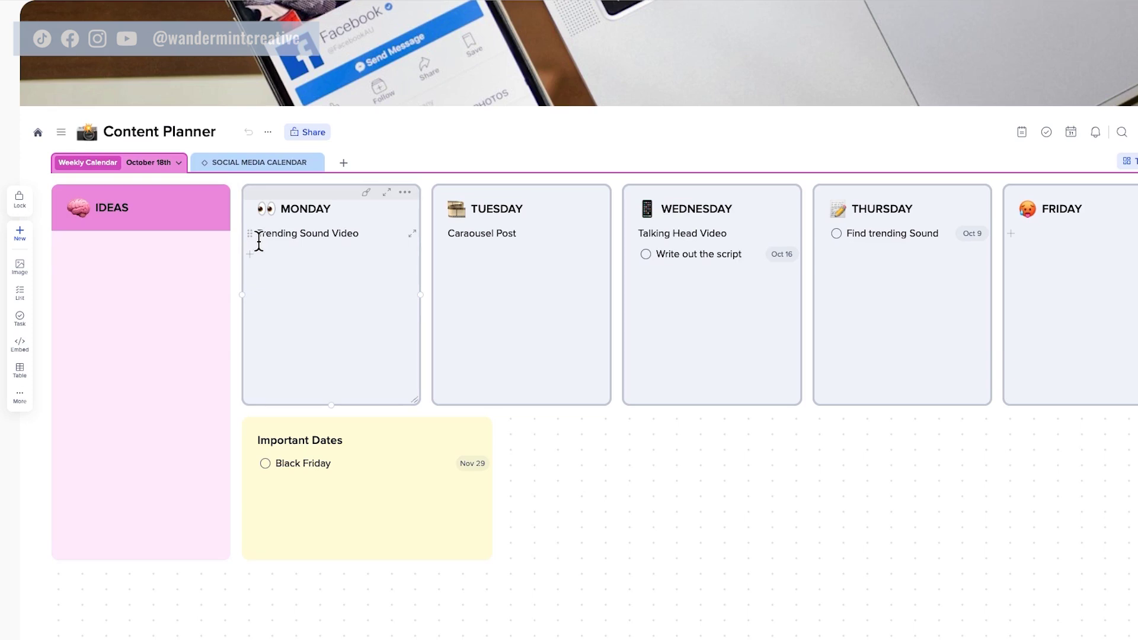
Examine the Social Media Calendar in its Calendar, Board by Status, All posts, Board by Platform and YouTube Videos views
click(249, 167)
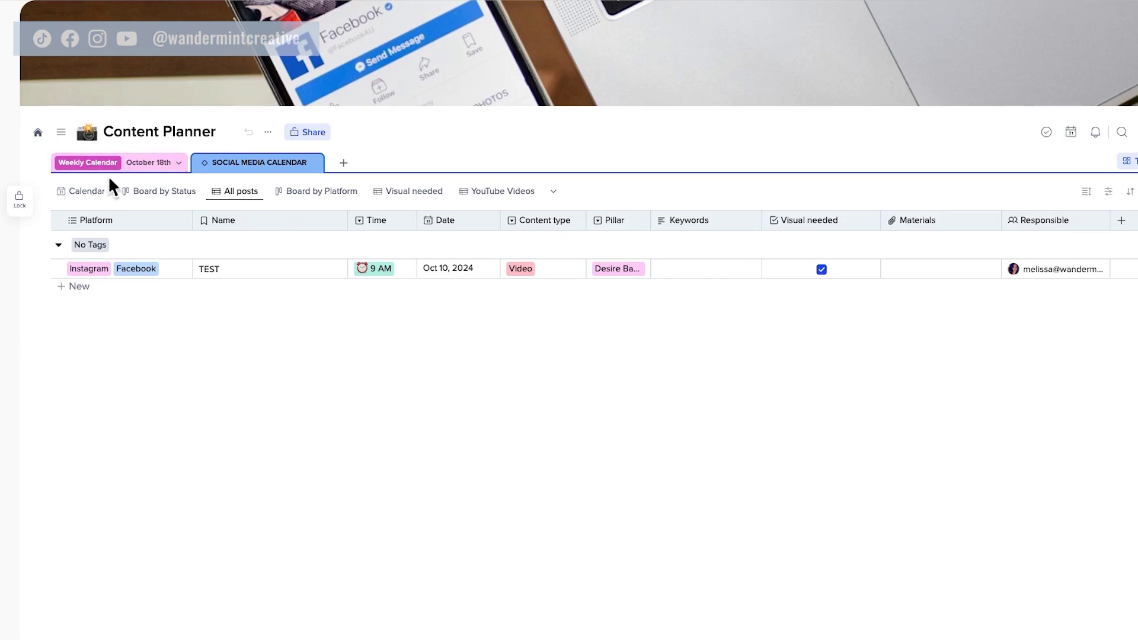
click(79, 192)
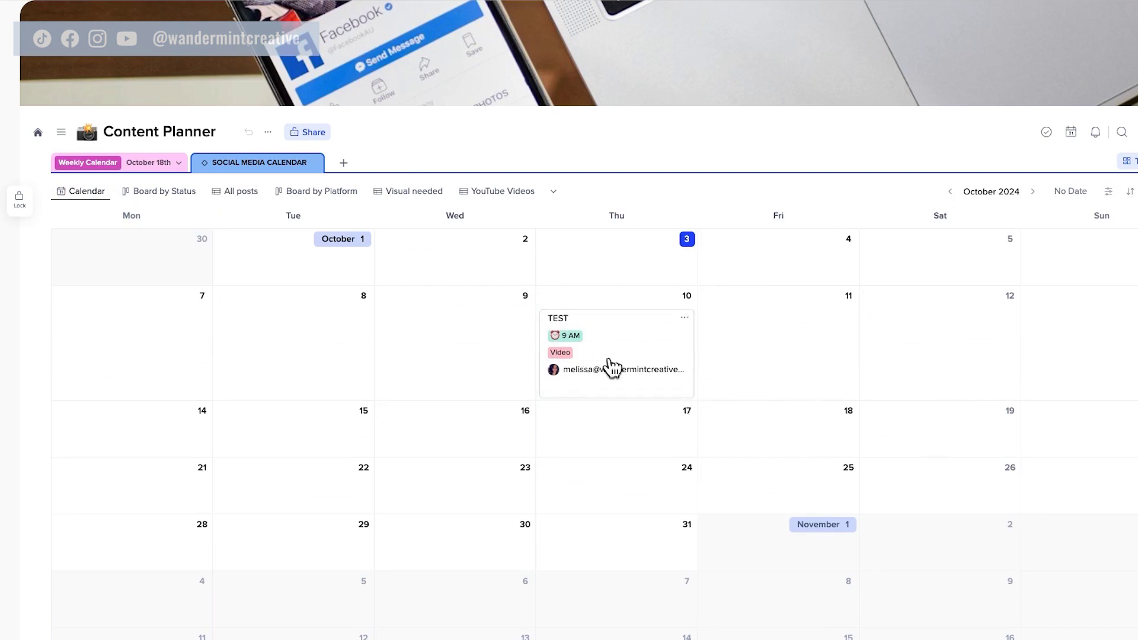
click(175, 192)
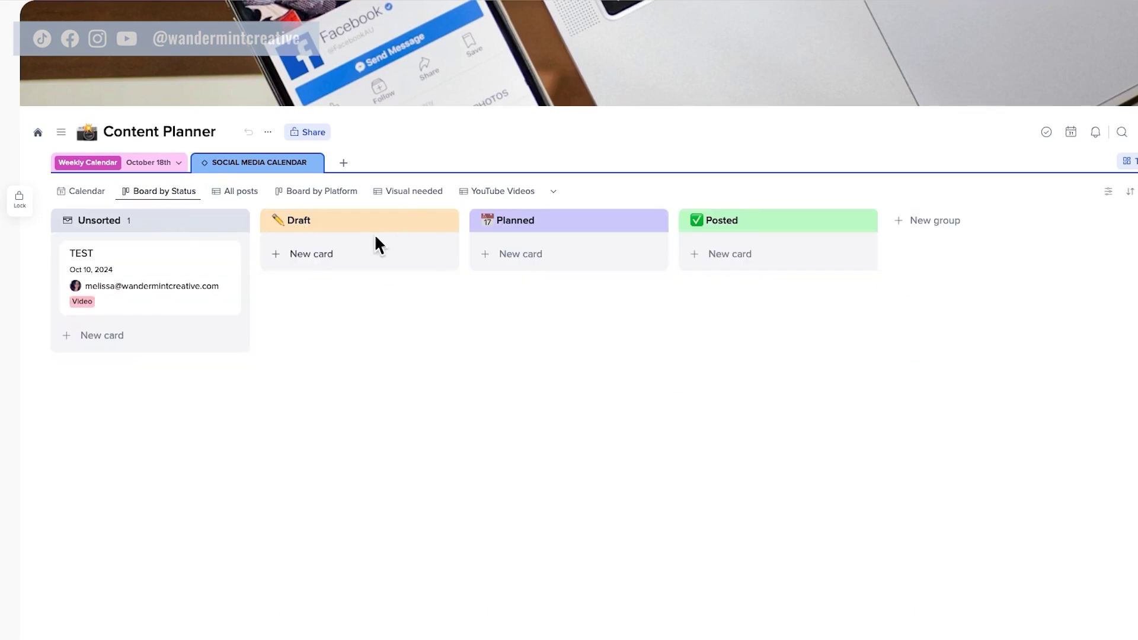
click(239, 199)
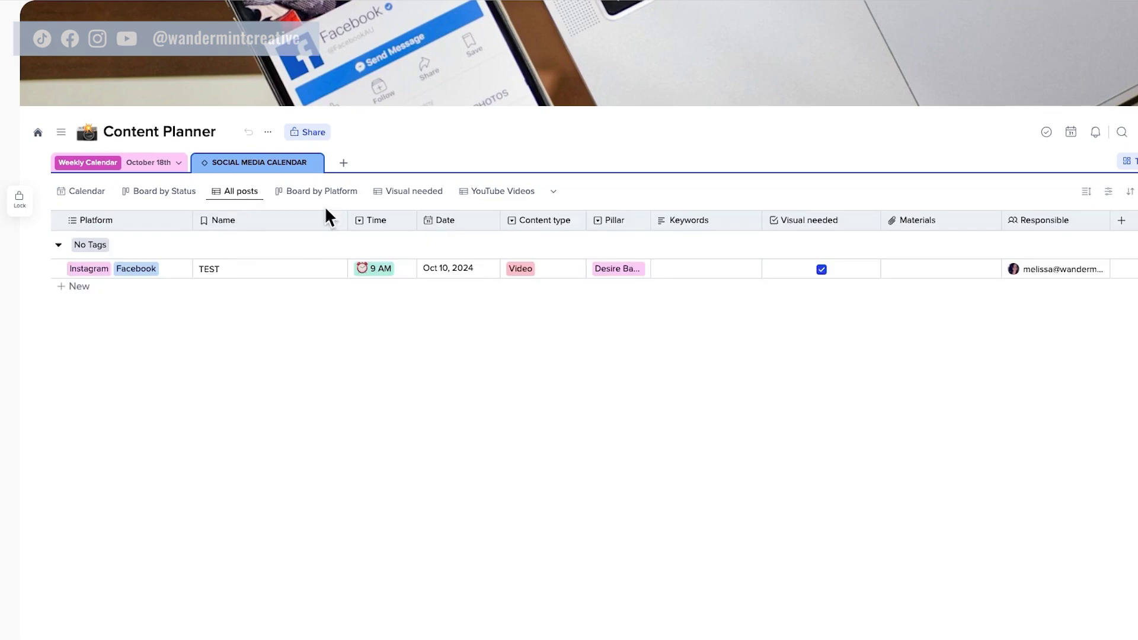
click(325, 195)
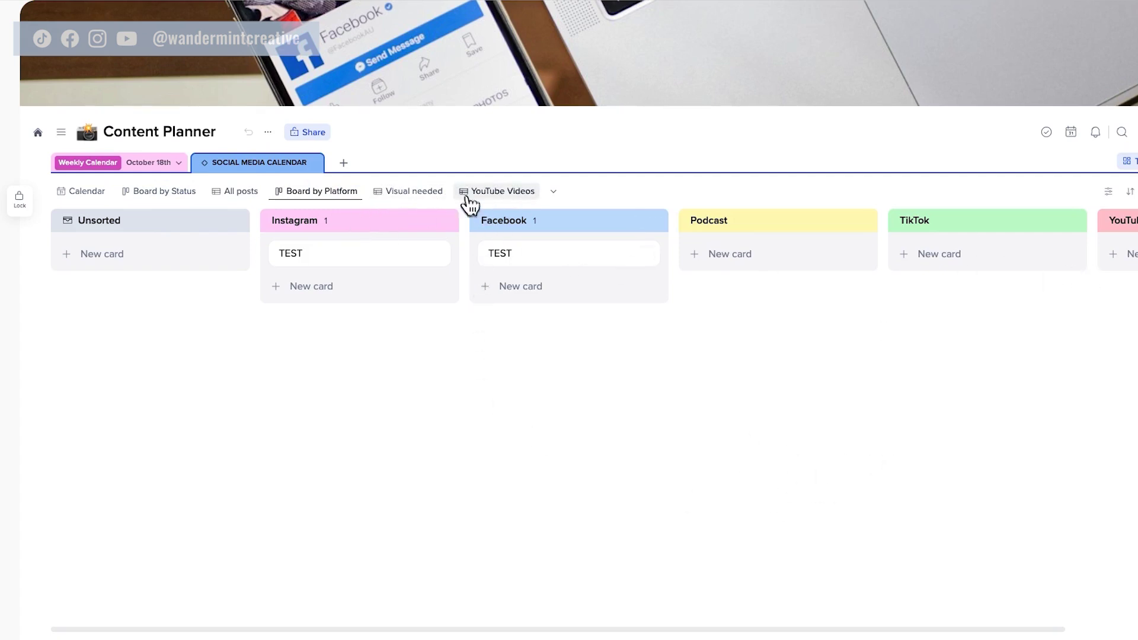
click(499, 196)
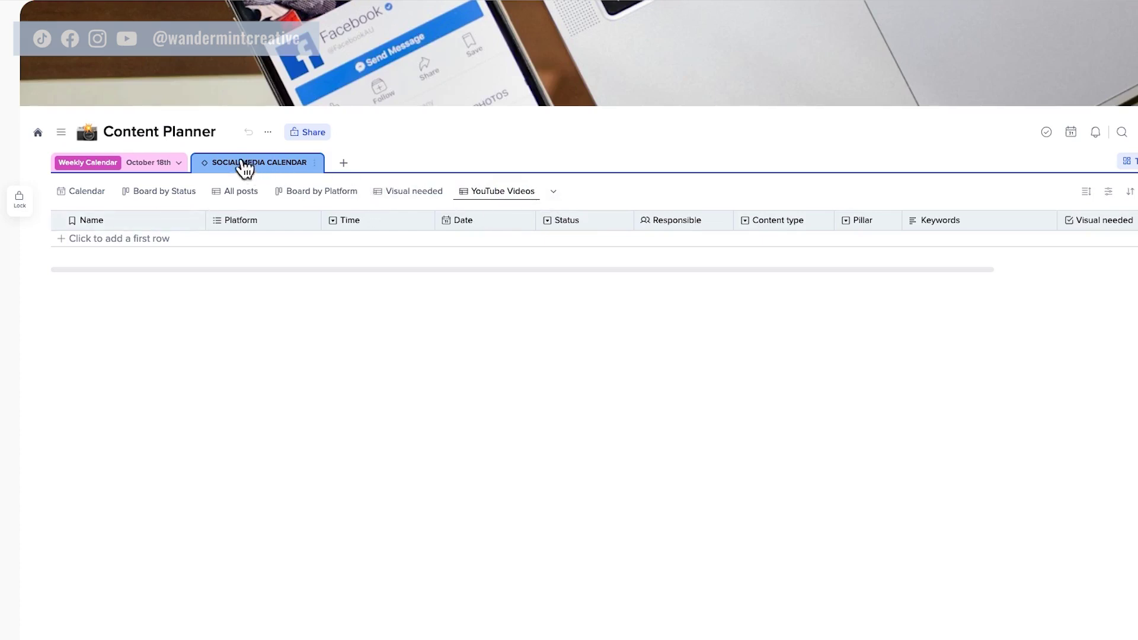
Examine the calendar templates offered for a new collection and the Social Media Calendar's list of views
click(343, 164)
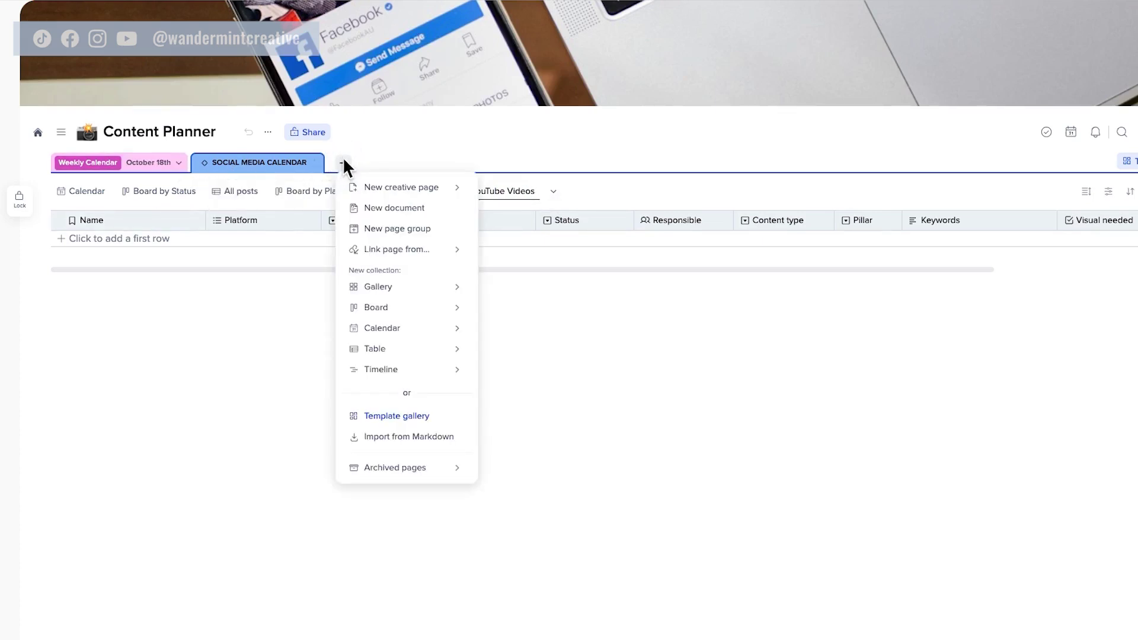
mouse_move(390, 328)
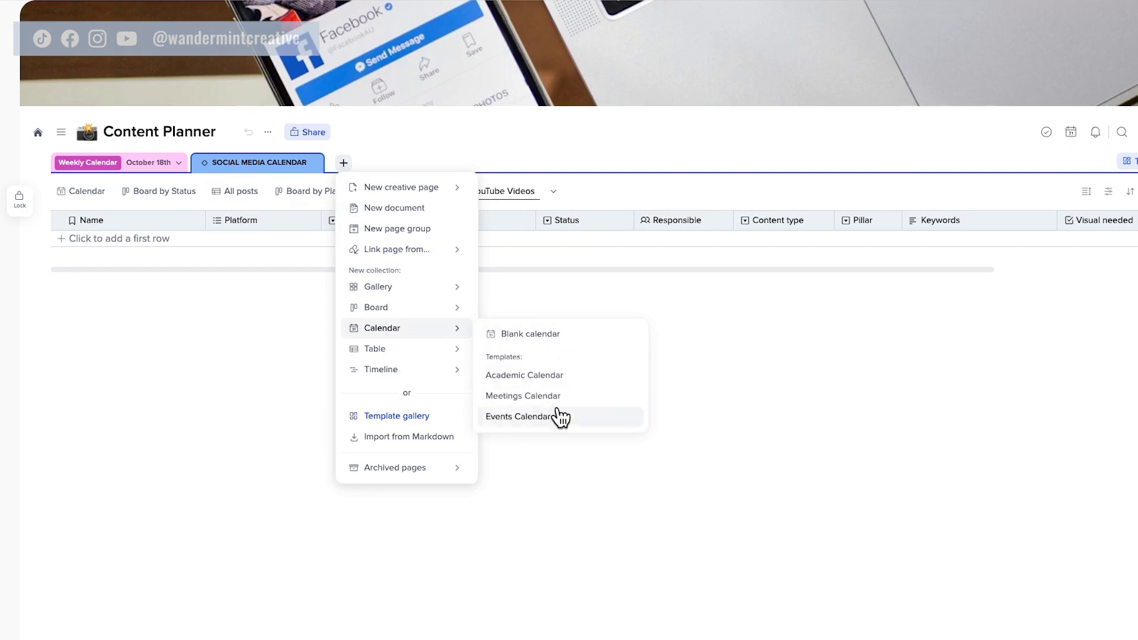
click(148, 332)
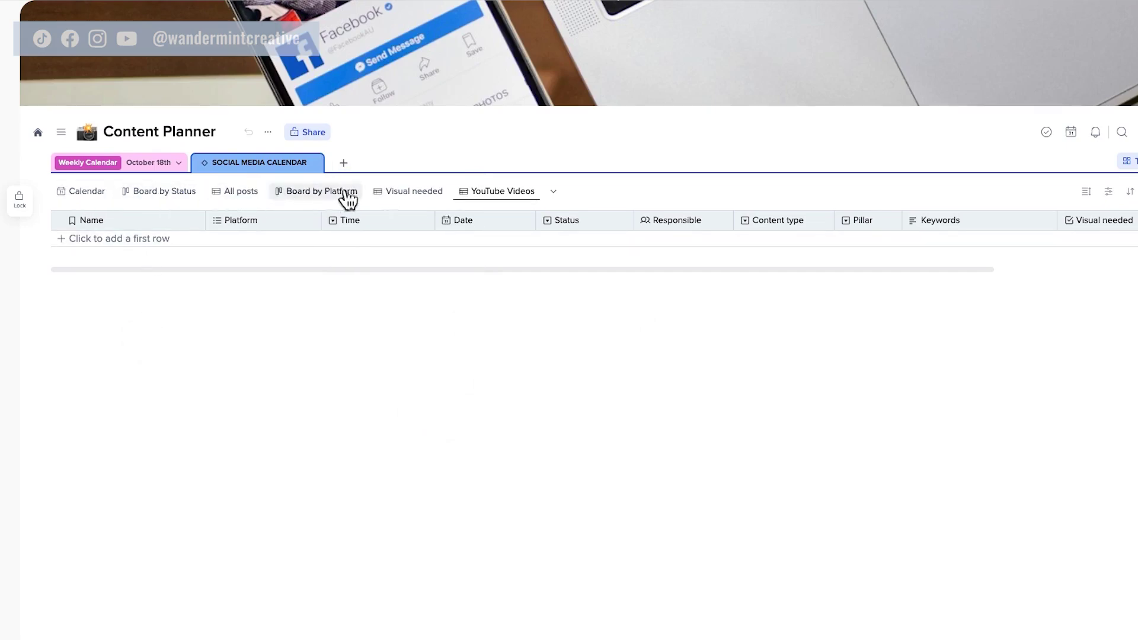
click(553, 191)
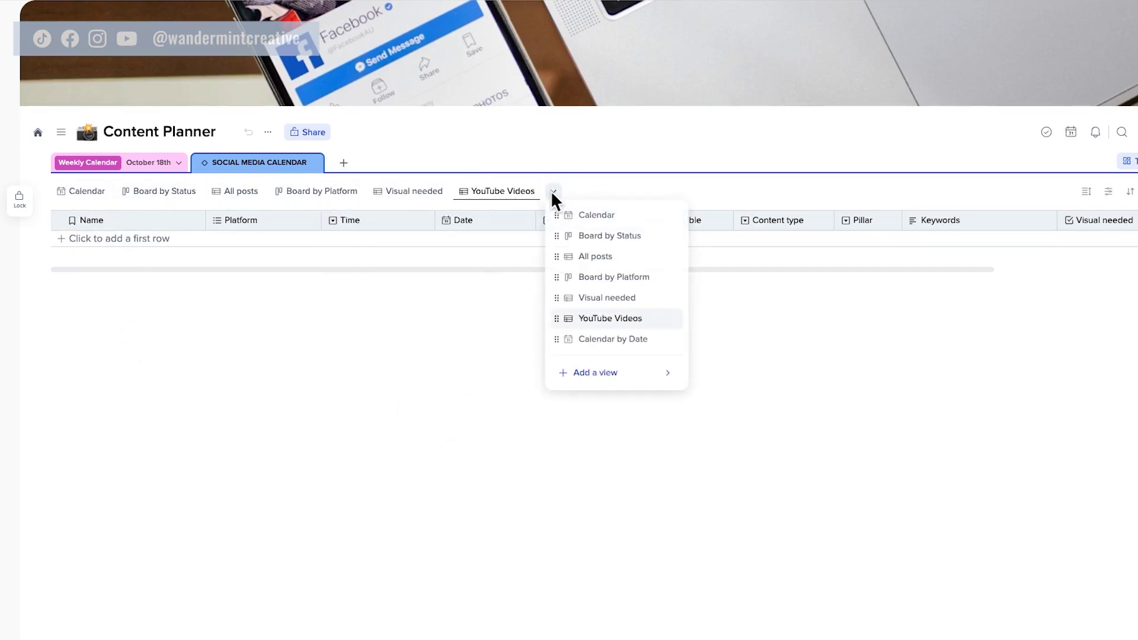
mouse_move(615, 384)
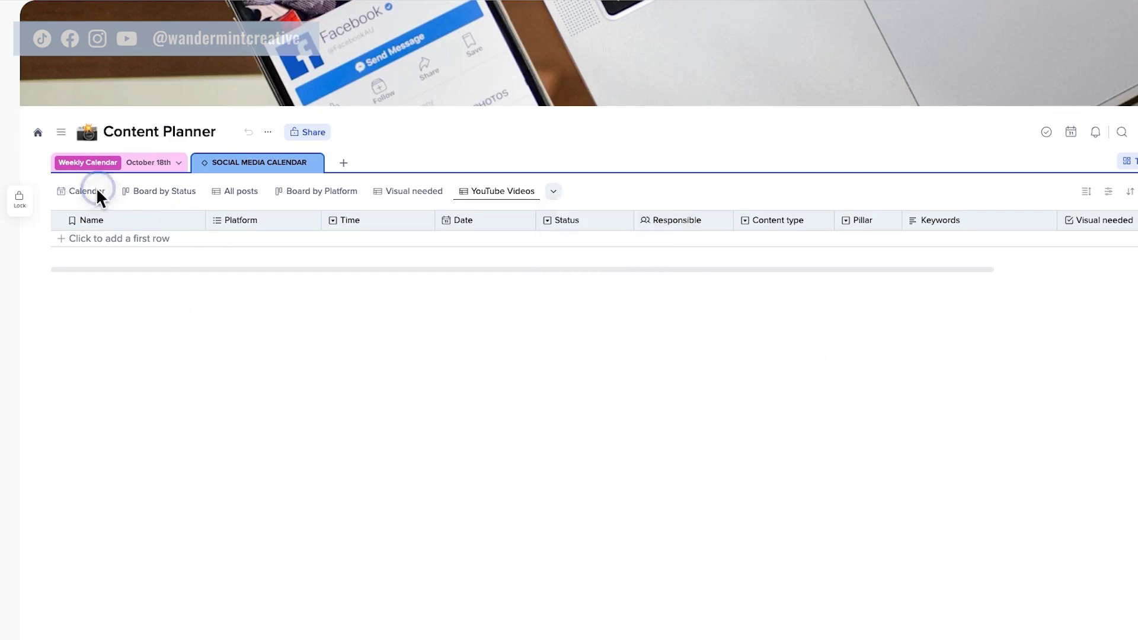
Open the TEST post from the All posts view and set its status to Planned
click(234, 191)
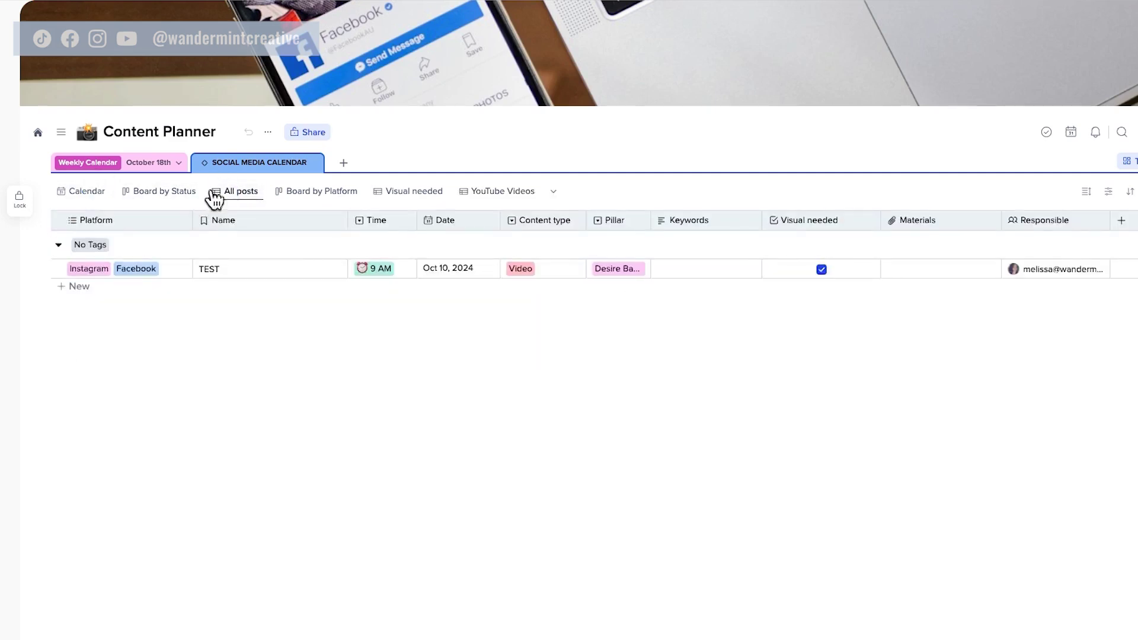
click(165, 270)
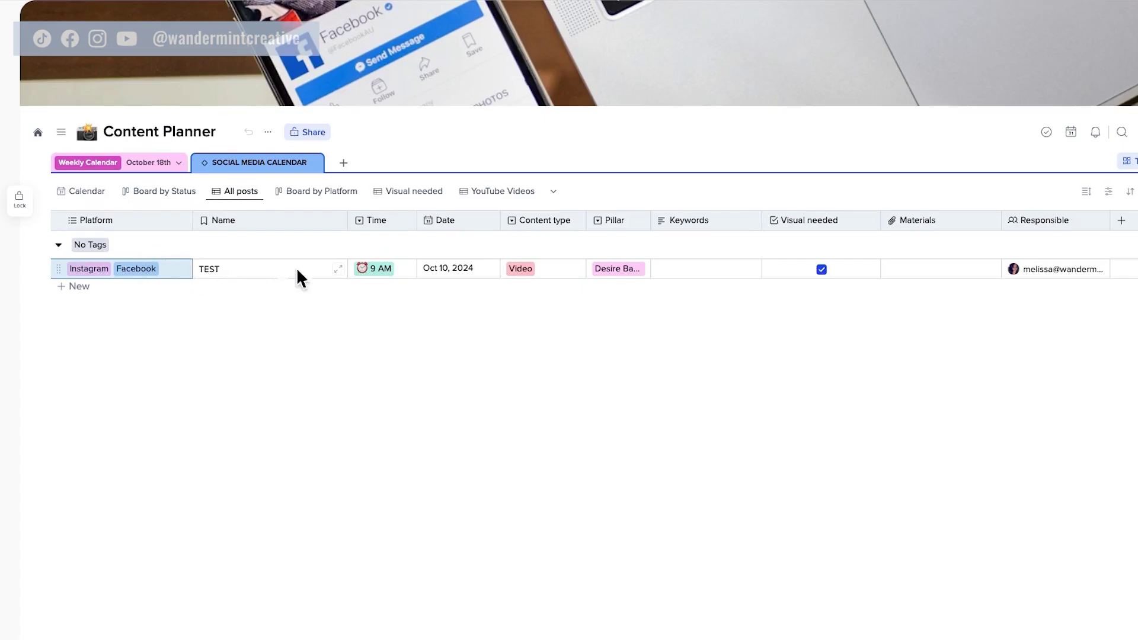
click(336, 268)
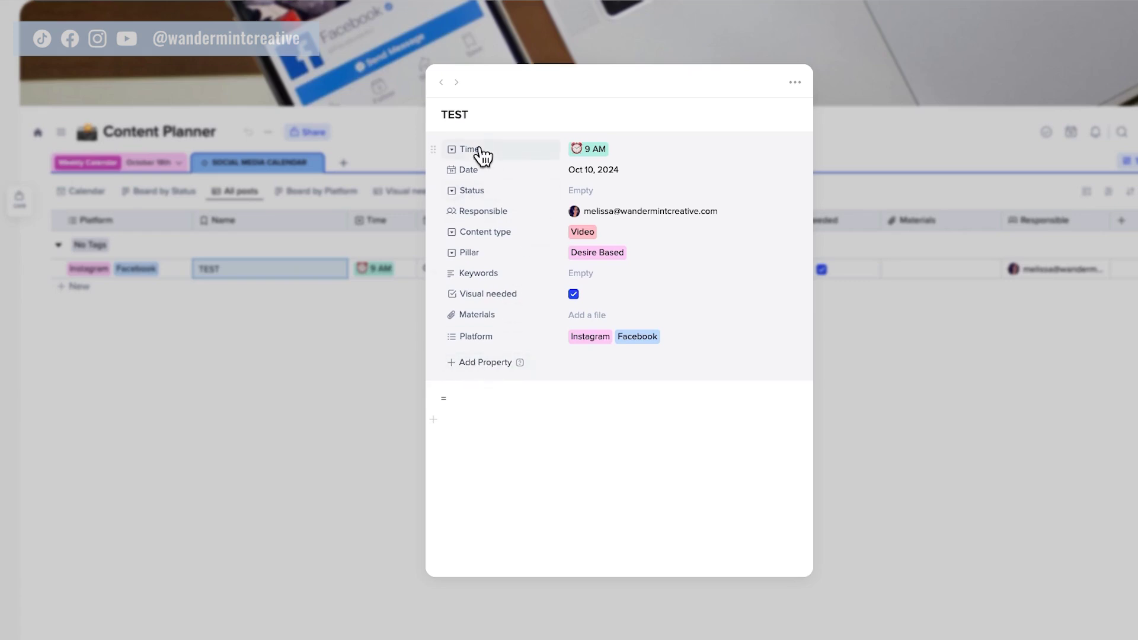
click(584, 195)
click(611, 257)
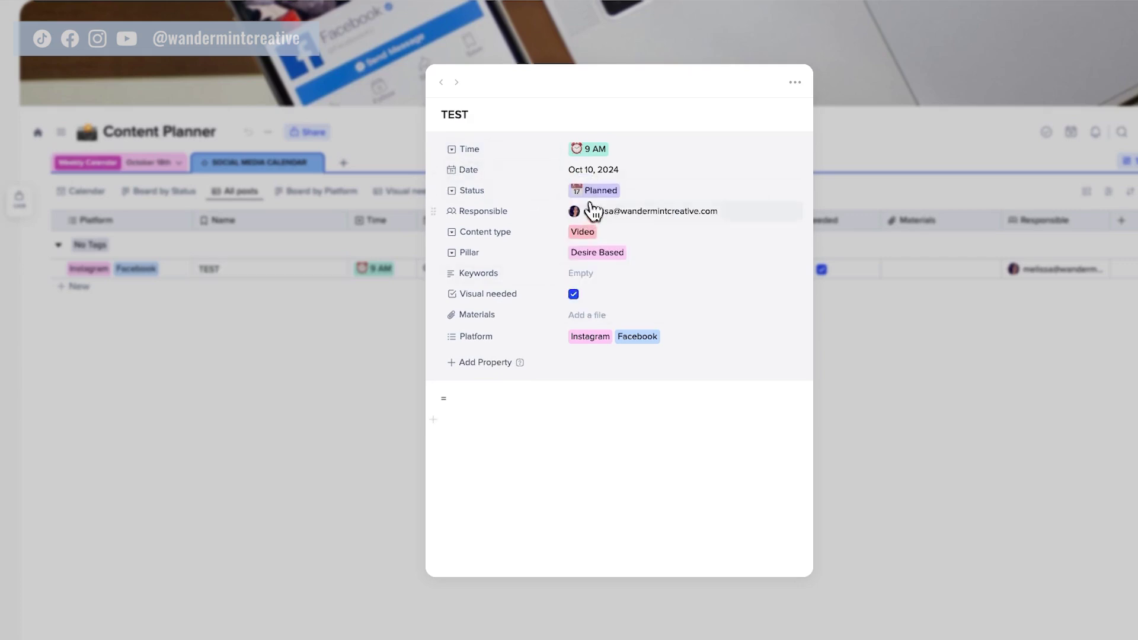
click(590, 234)
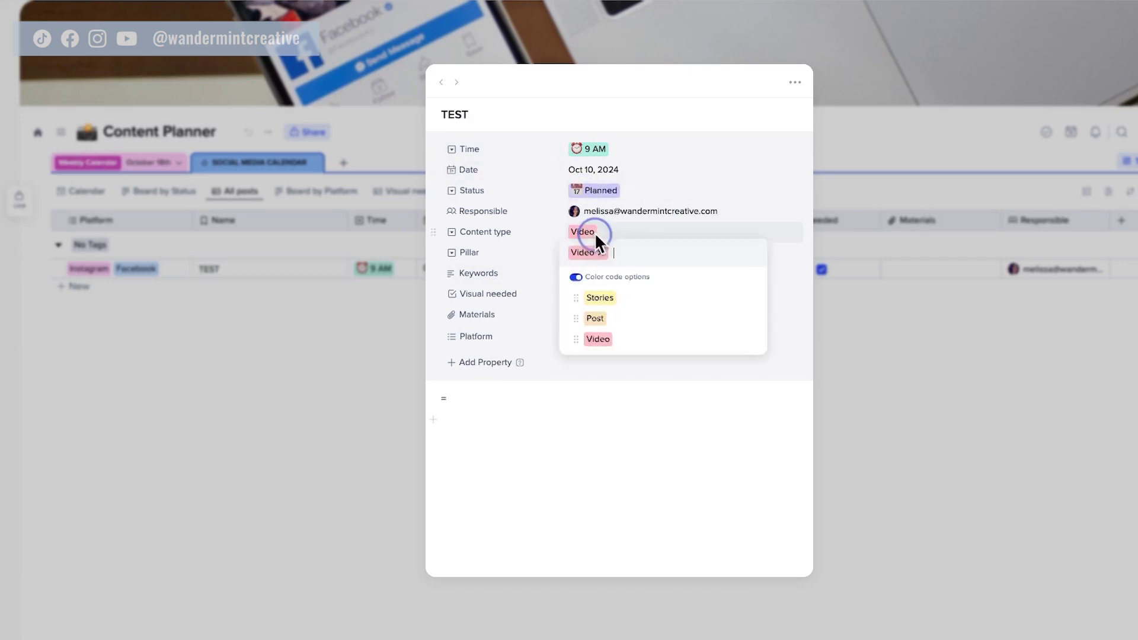
click(607, 432)
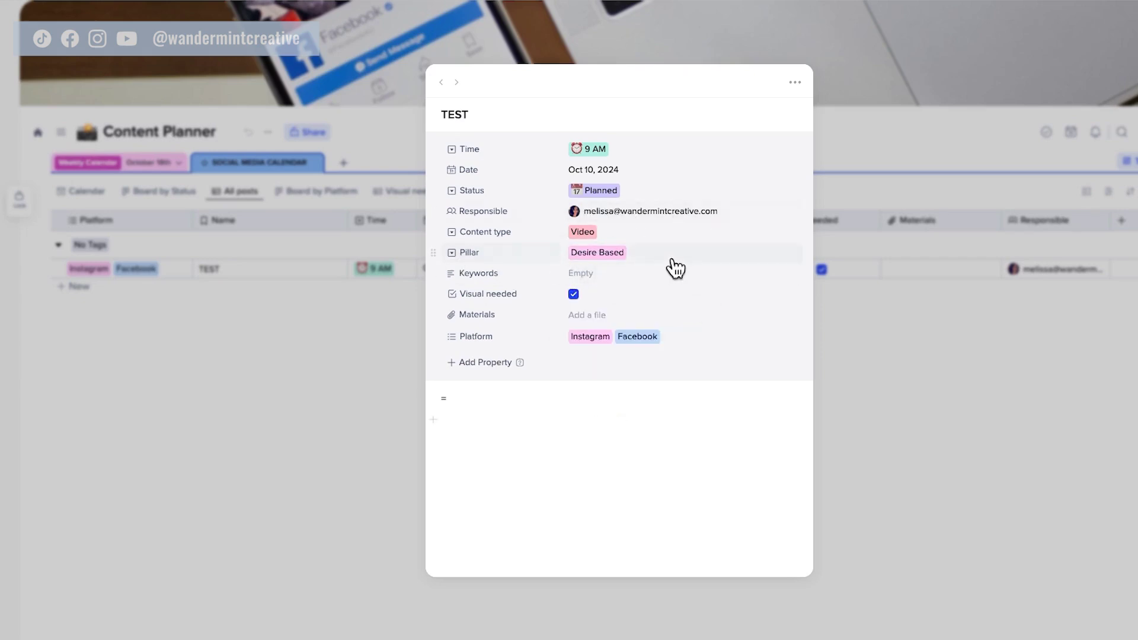
click(574, 295)
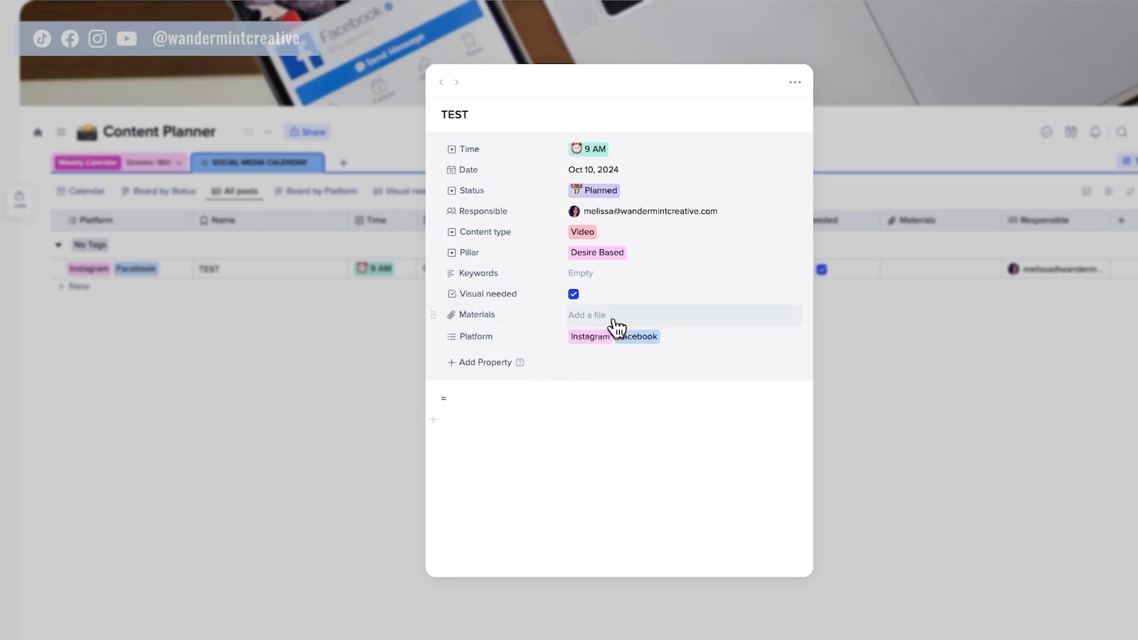
Replace the stray "=" in the TEST post's body with the lines "Caption" and "Script:", and close the post
double_click(448, 398)
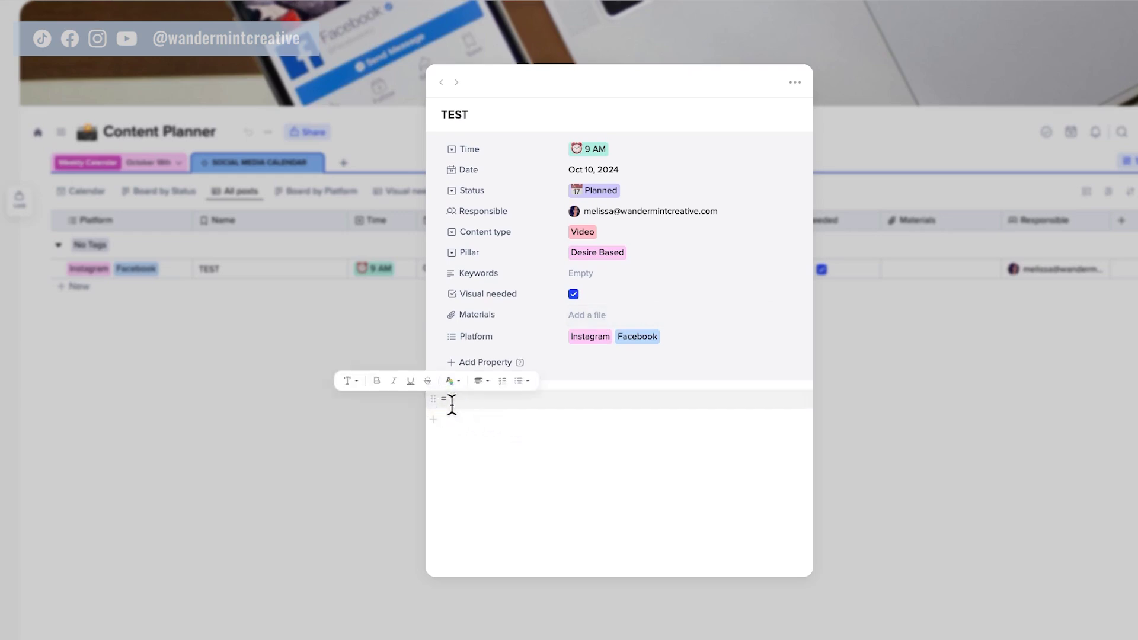
key(BackSpace)
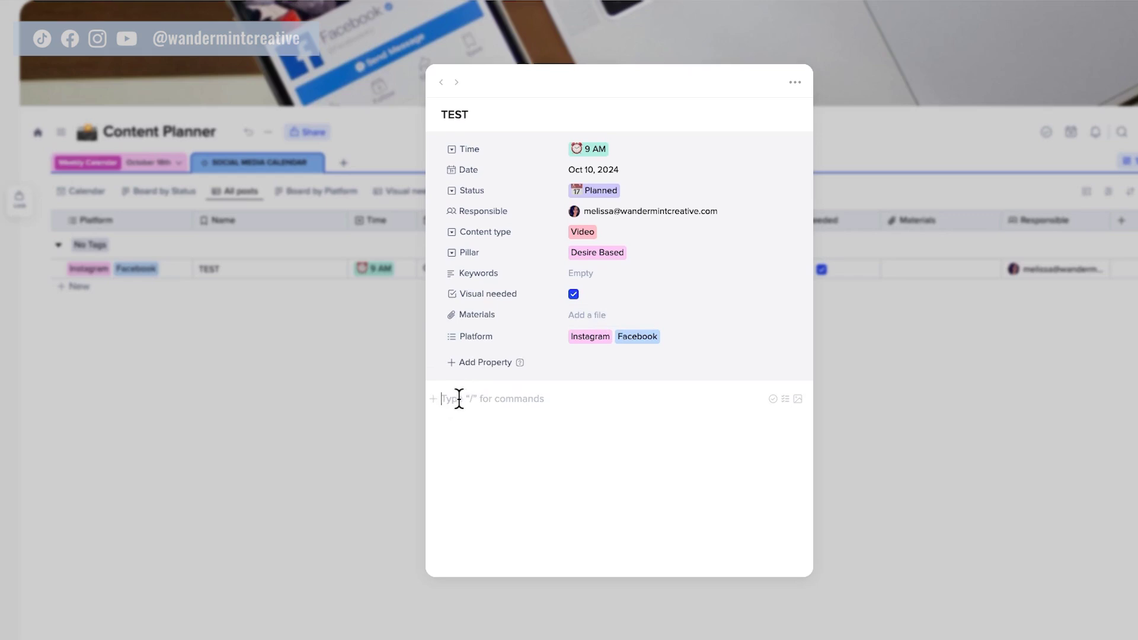
text(caption)
key(Return)
text(Sc)
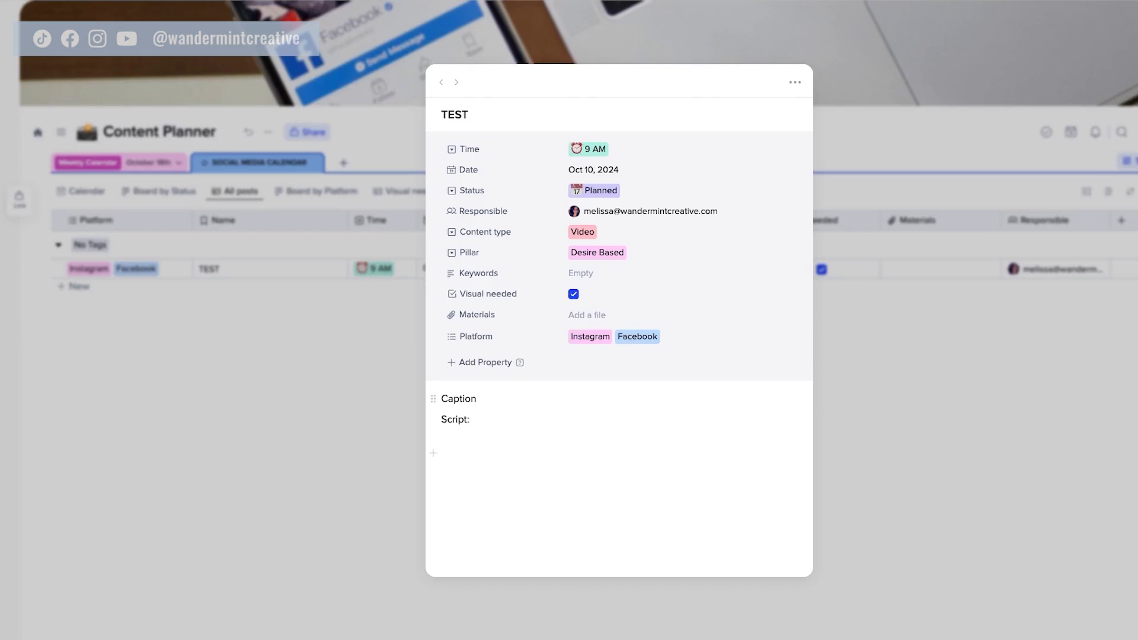
click(359, 240)
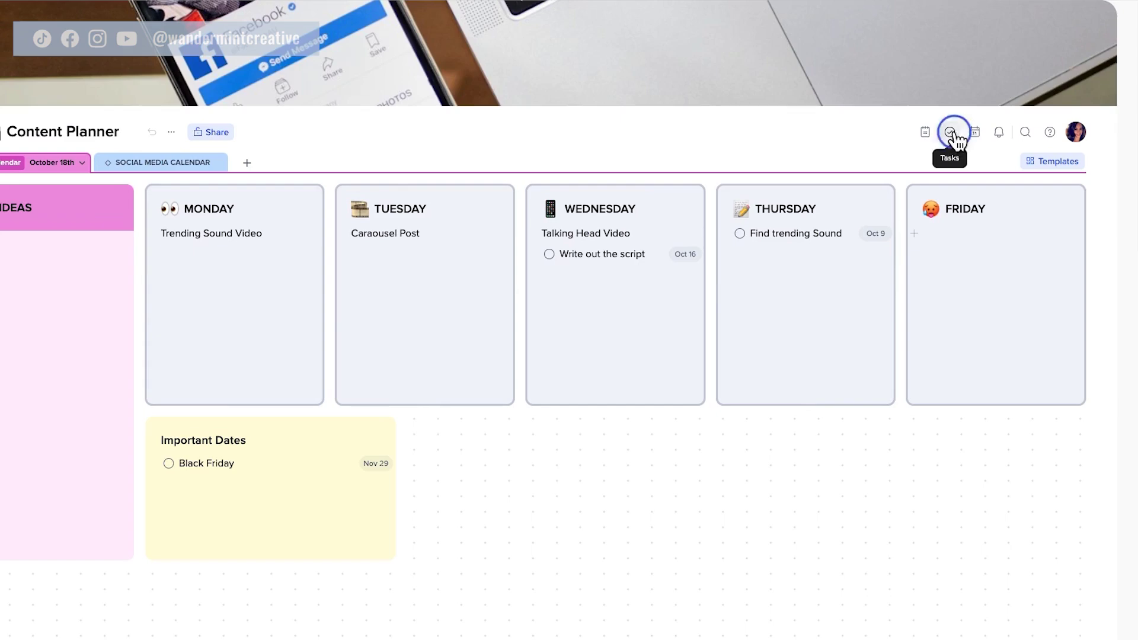
Review the dated tasks collected from all pages, first as a task list and then in the monthly calendar
click(954, 133)
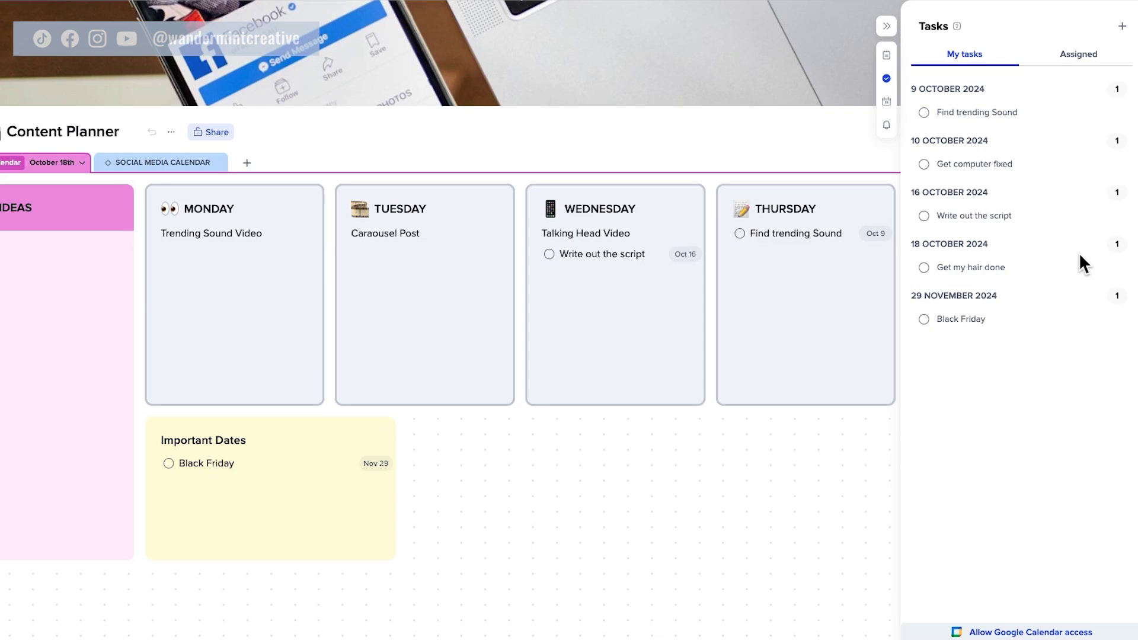
click(886, 101)
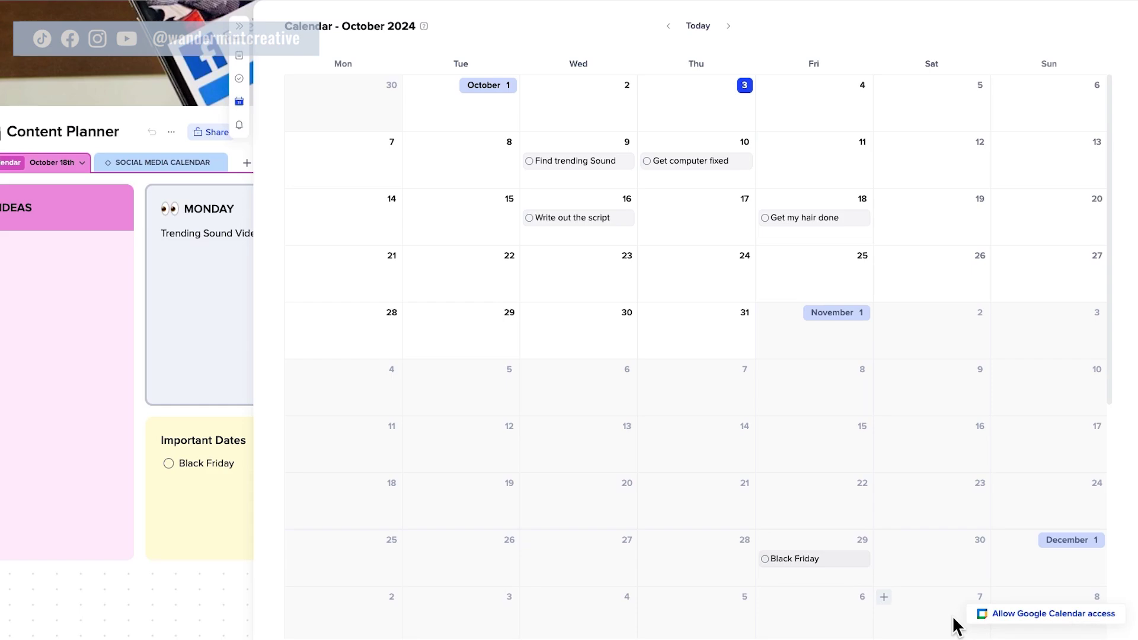
key(Escape)
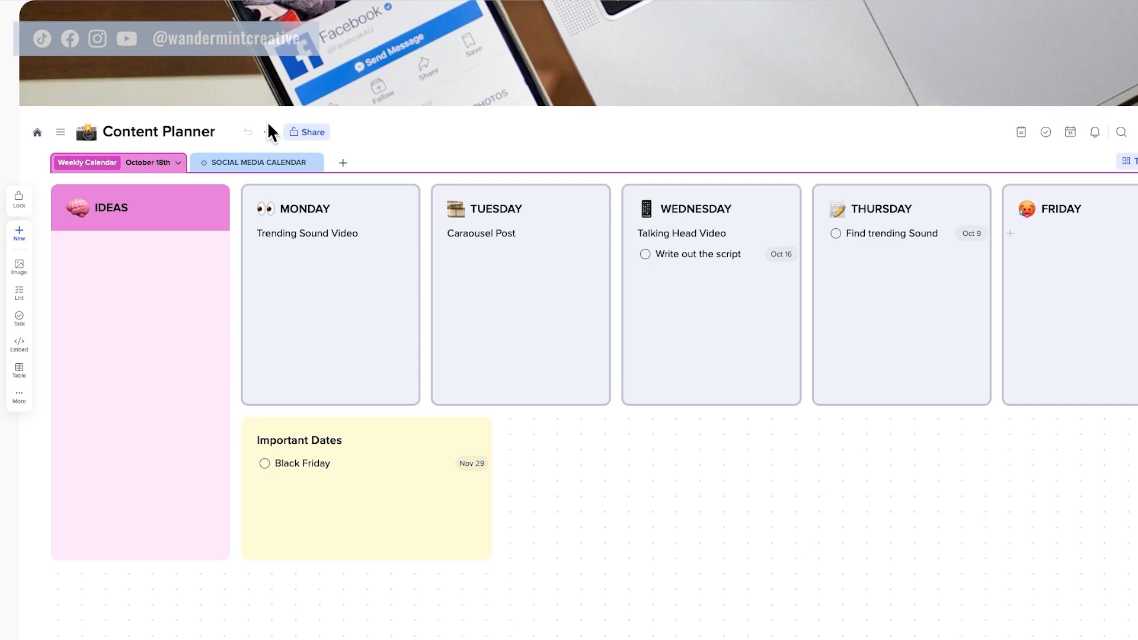
Browse the template gallery's Personal Life, Agency/Team and Work categories
click(344, 164)
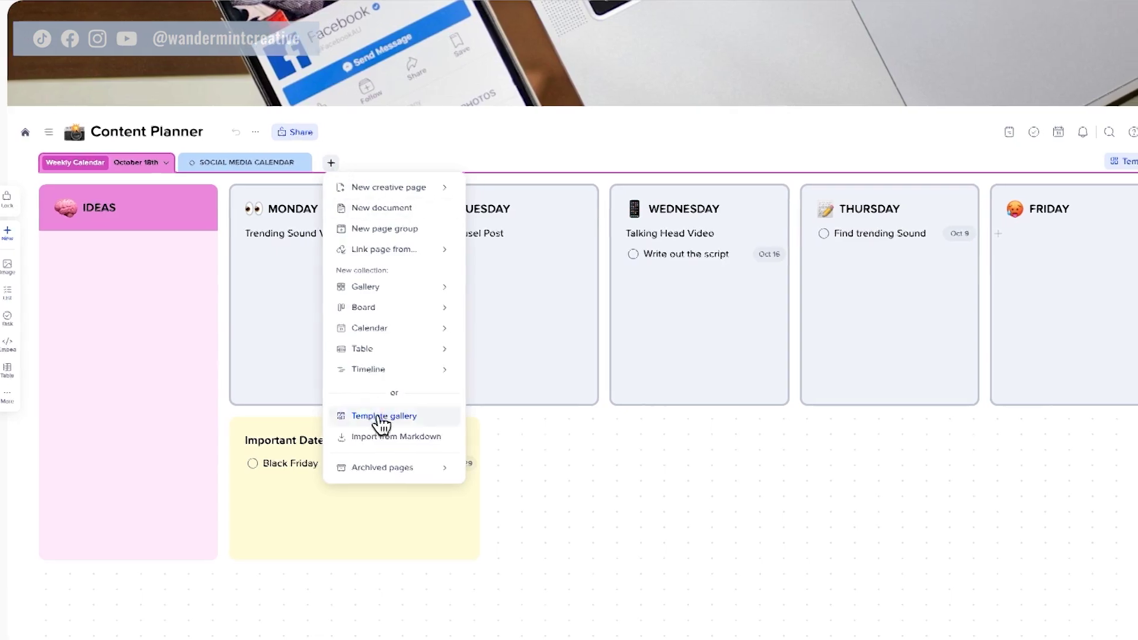
click(385, 417)
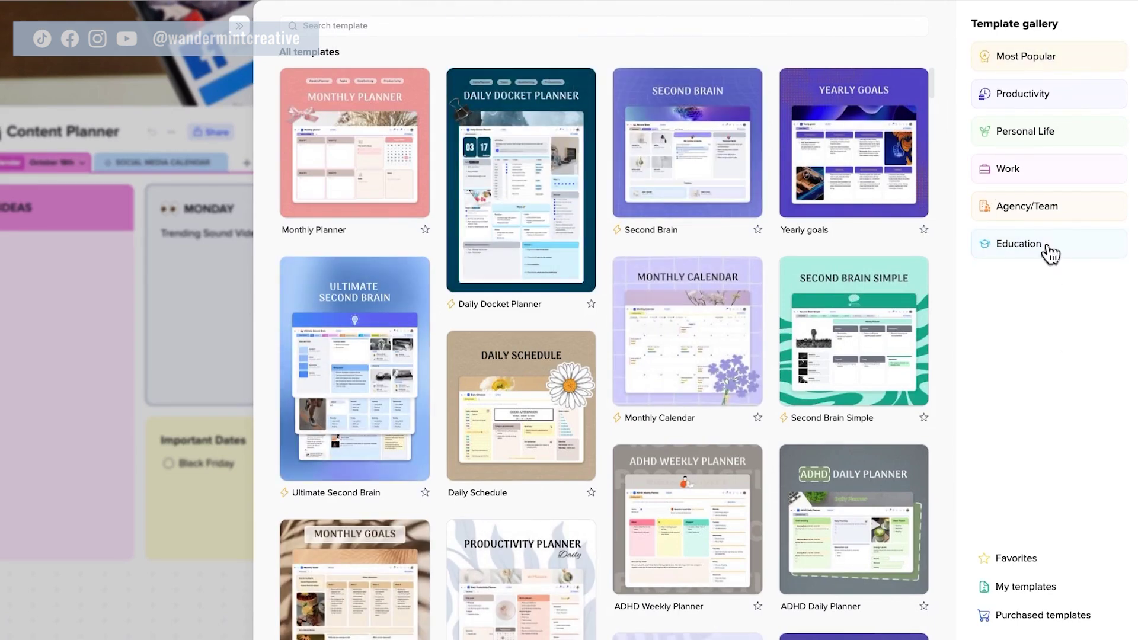
click(1039, 144)
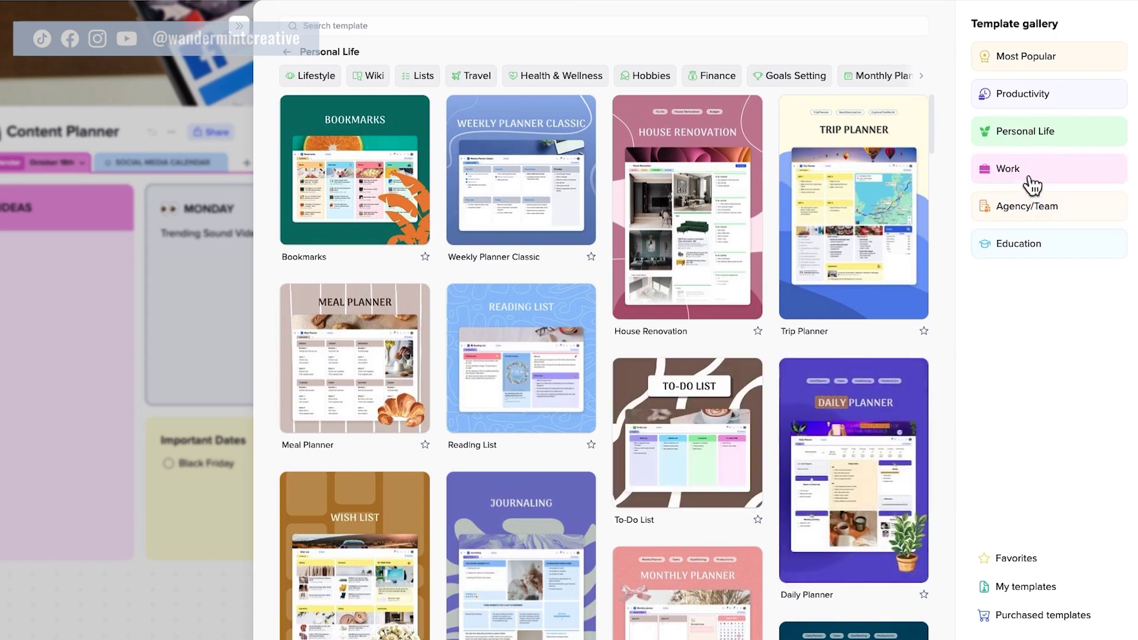
click(1032, 221)
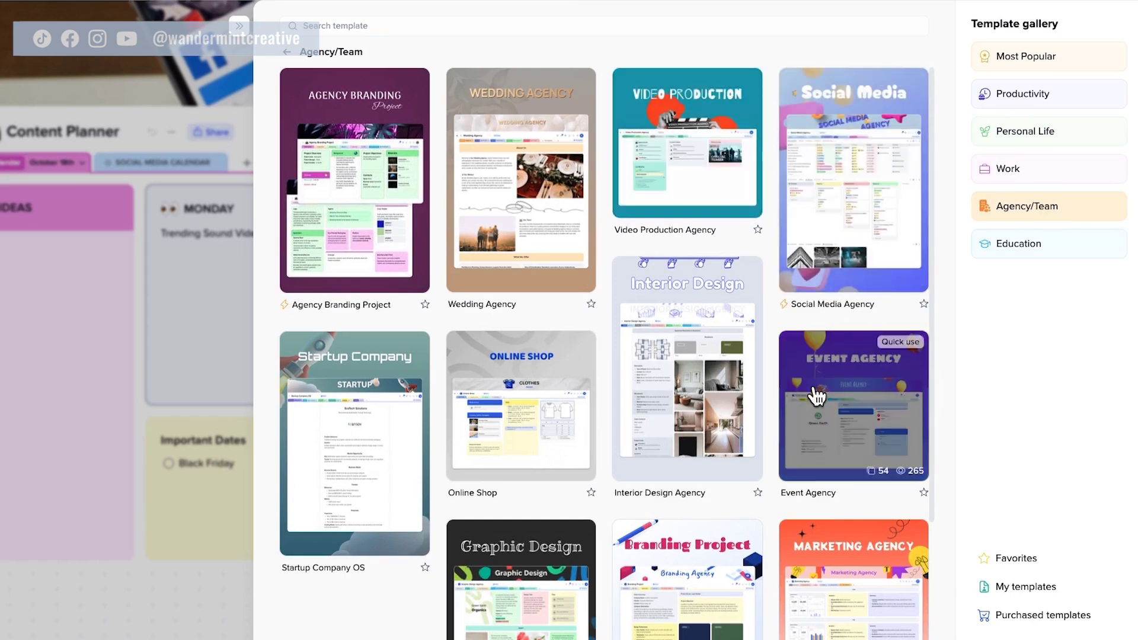
click(1050, 172)
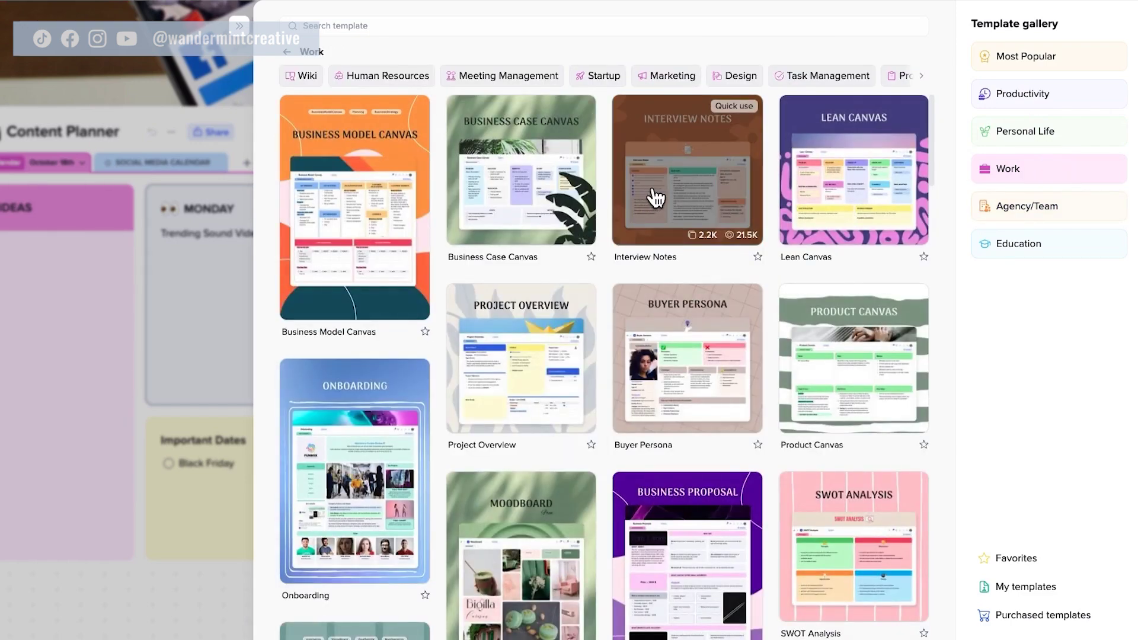